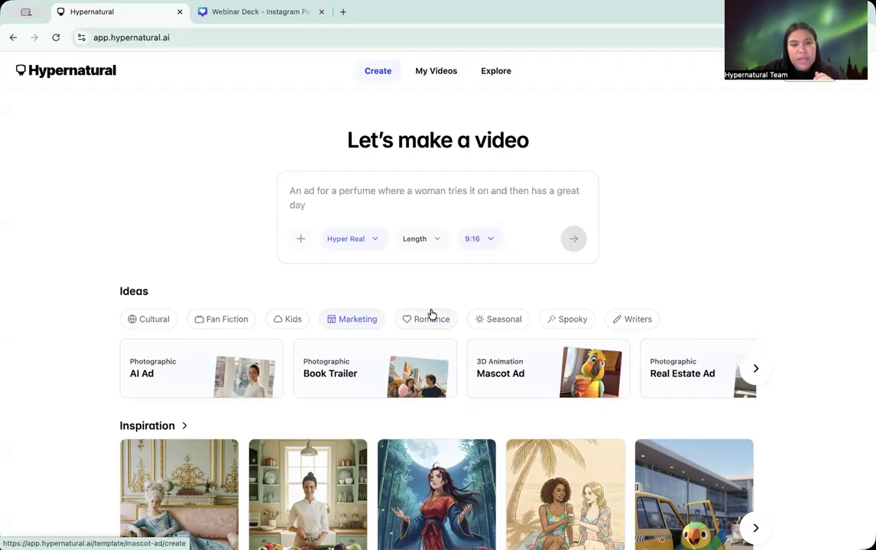
Browse the Seasonal, Cultural and Spooky categories of video ideas.
left_click(498, 321)
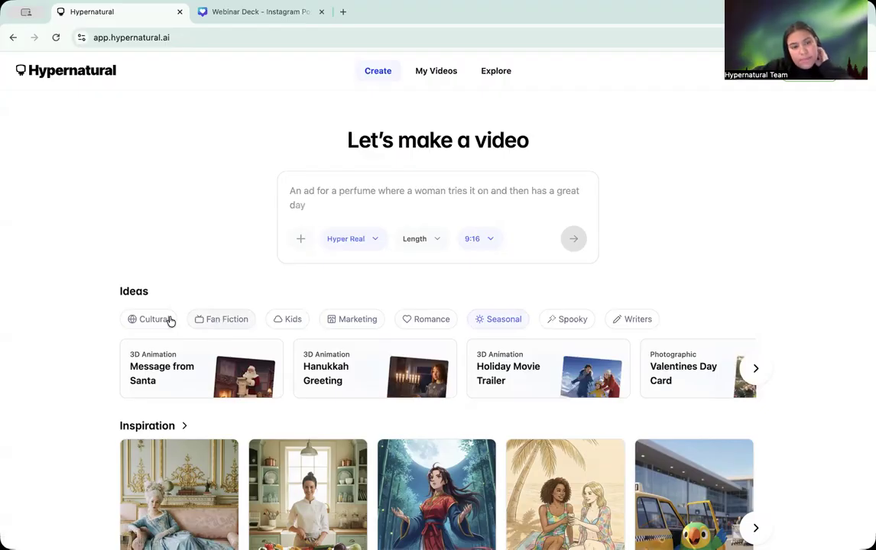
left_click(133, 319)
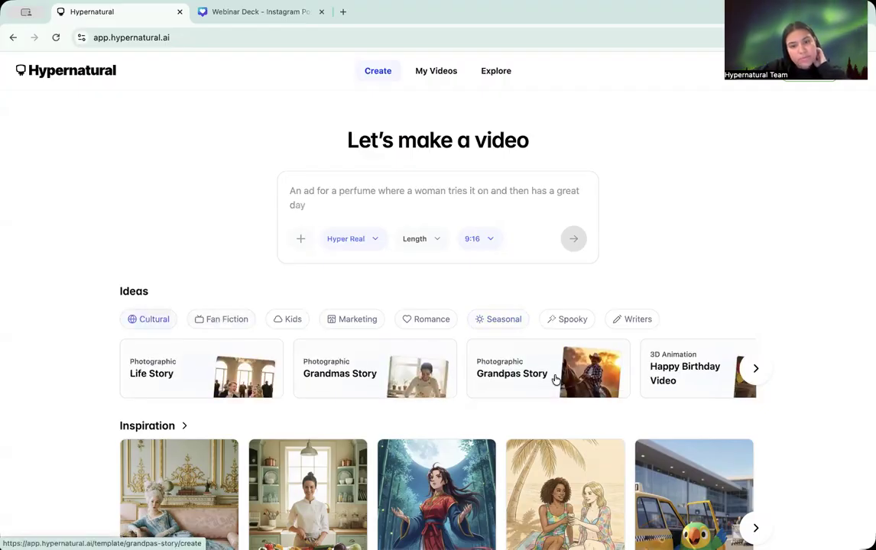
left_click(571, 321)
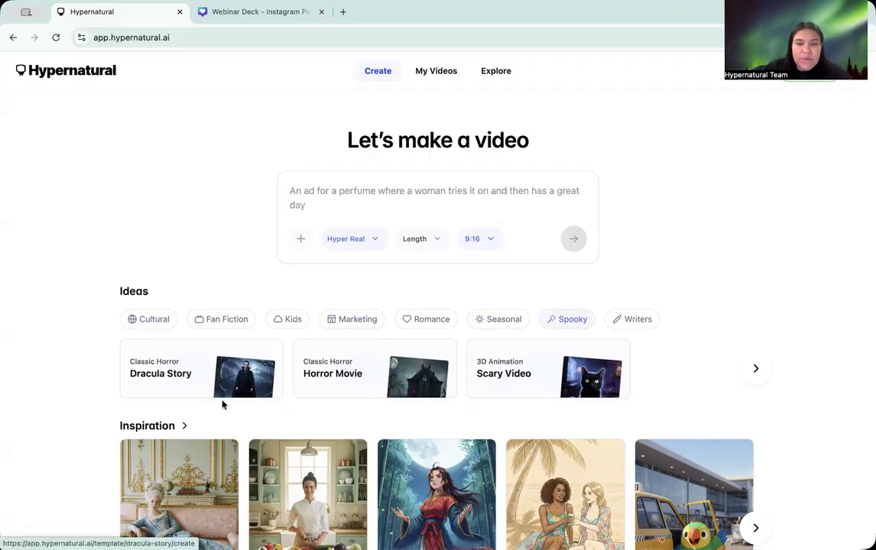
Look through the Inspiration examples and view the details of the House Tour video.
scroll(65, 397, "down", 3)
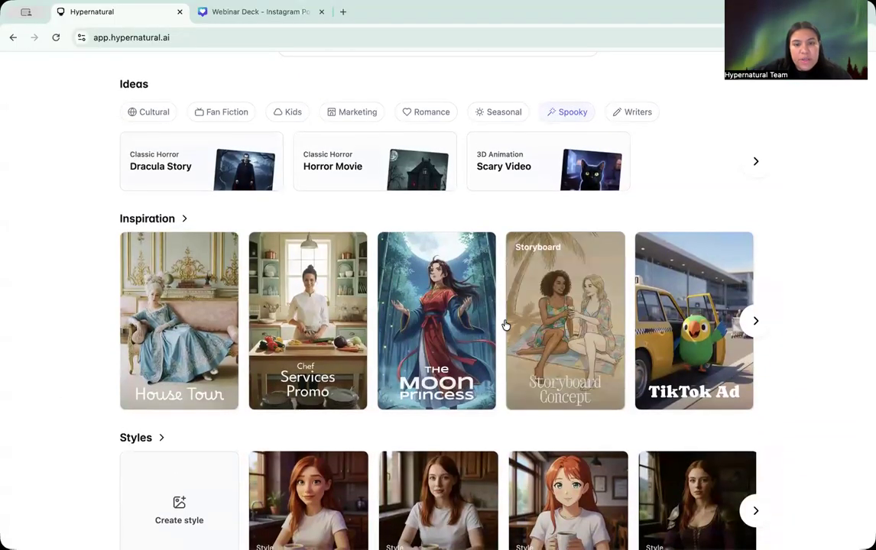
scroll(505, 324, "right", 3)
scroll(504, 324, "left", 3)
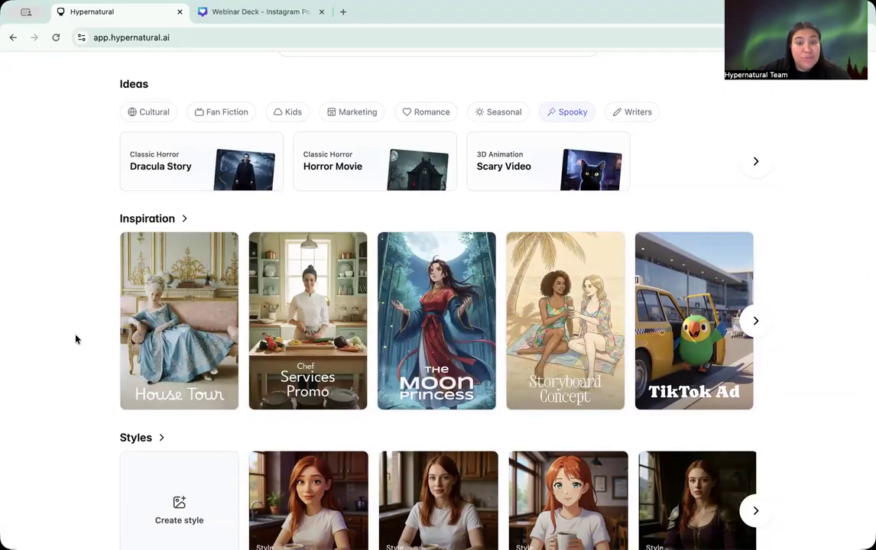
scroll(53, 338, "down", 1)
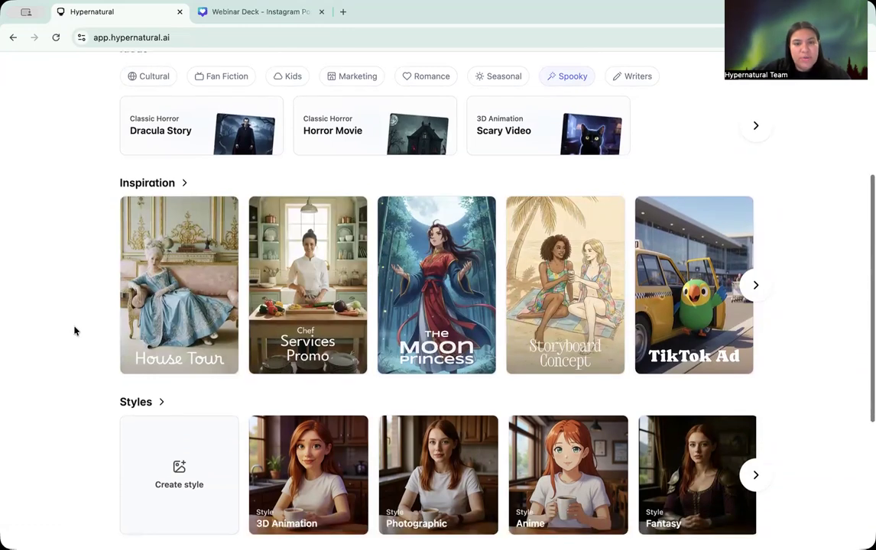
left_click(161, 250)
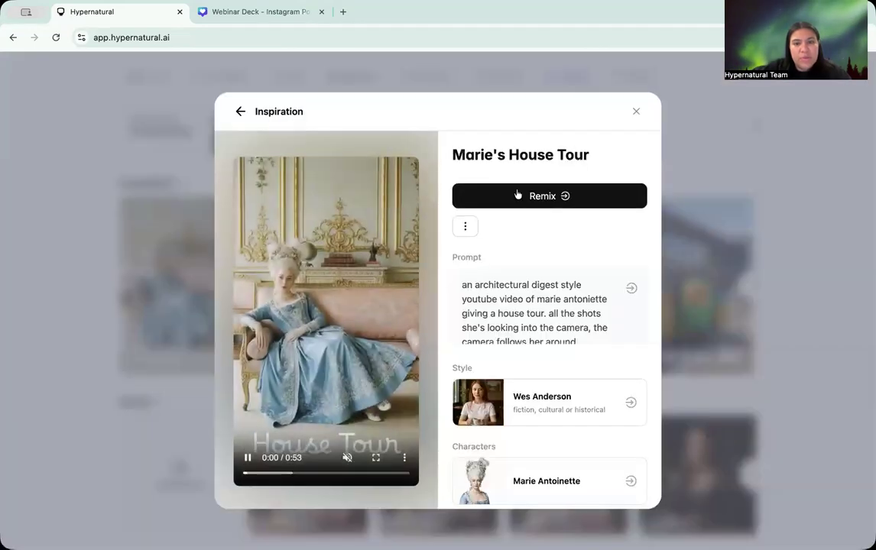
left_click(636, 111)
Look through the available video styles, from 3D Animation to Watchmen.
scroll(84, 335, "down", 5)
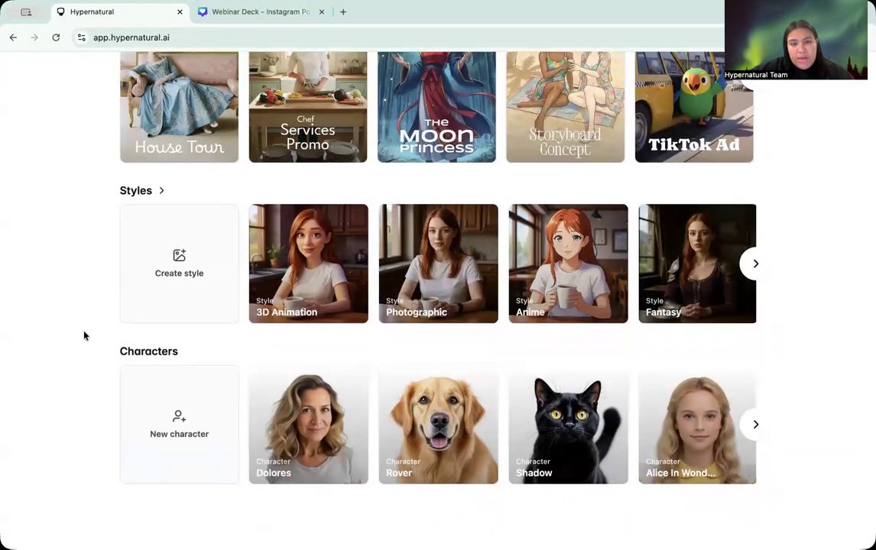
scroll(474, 248, "right", 10)
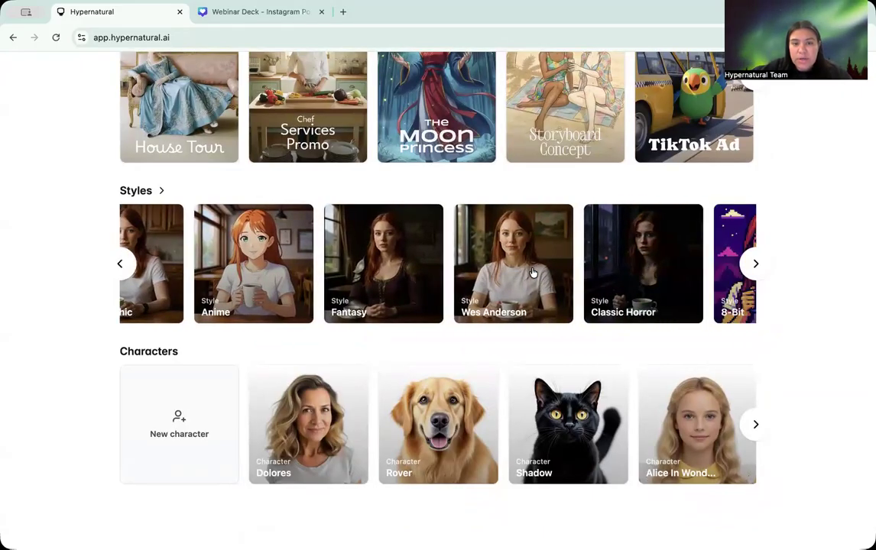
scroll(532, 273, "right", 10)
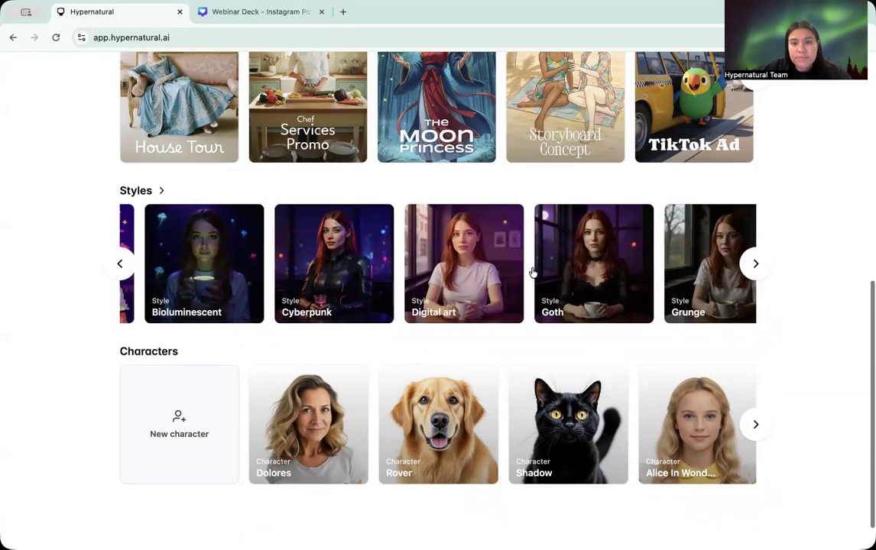
scroll(533, 273, "right", 8)
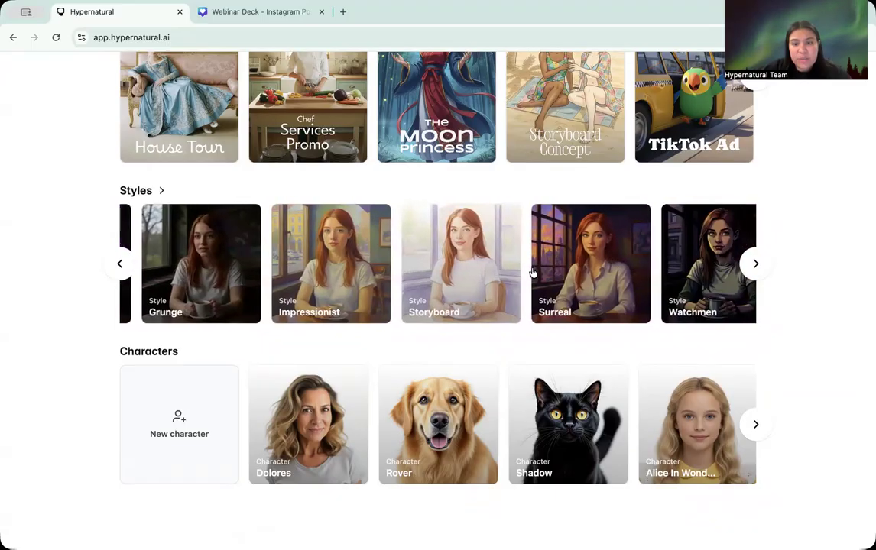
scroll(533, 273, "left", 15)
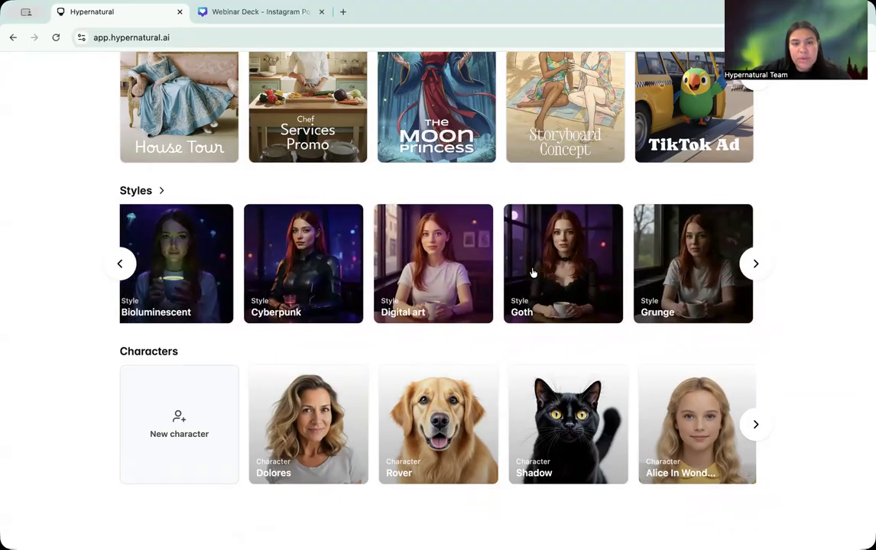
scroll(533, 273, "left", 15)
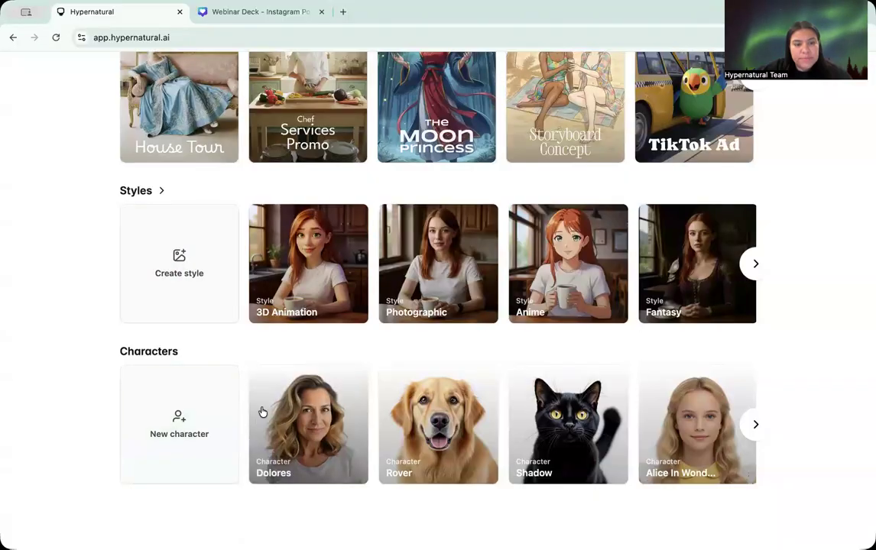
Look through the ready-made characters, from Dolores to Whiskers.
scroll(535, 413, "right", 5)
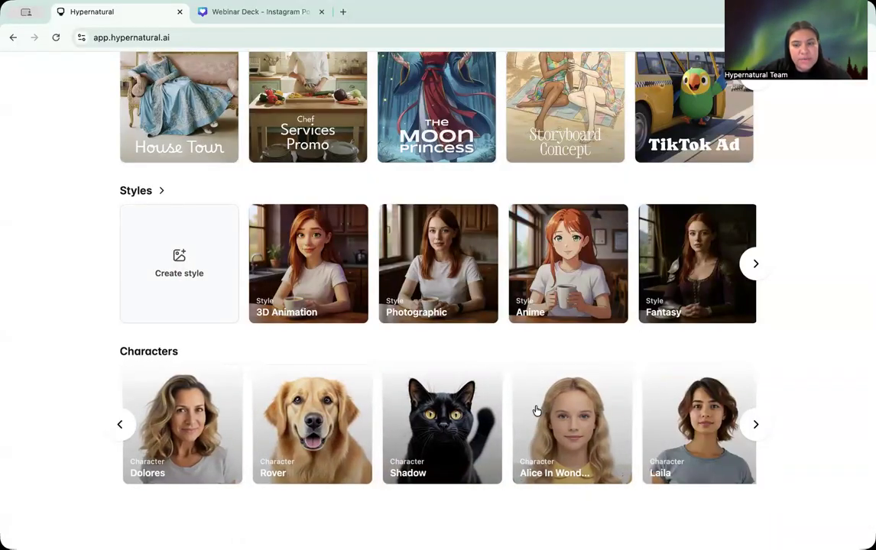
scroll(537, 411, "right", 5)
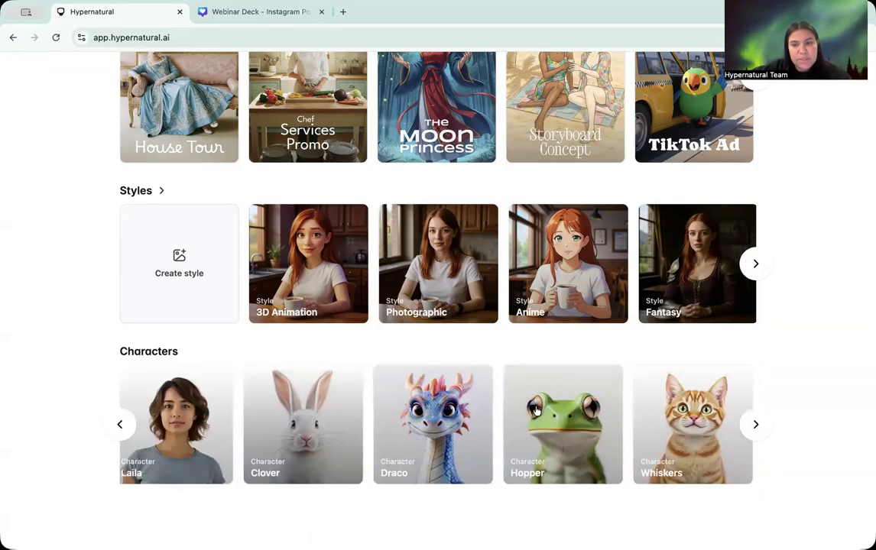
scroll(537, 411, "left", 2)
scroll(536, 411, "left", 4)
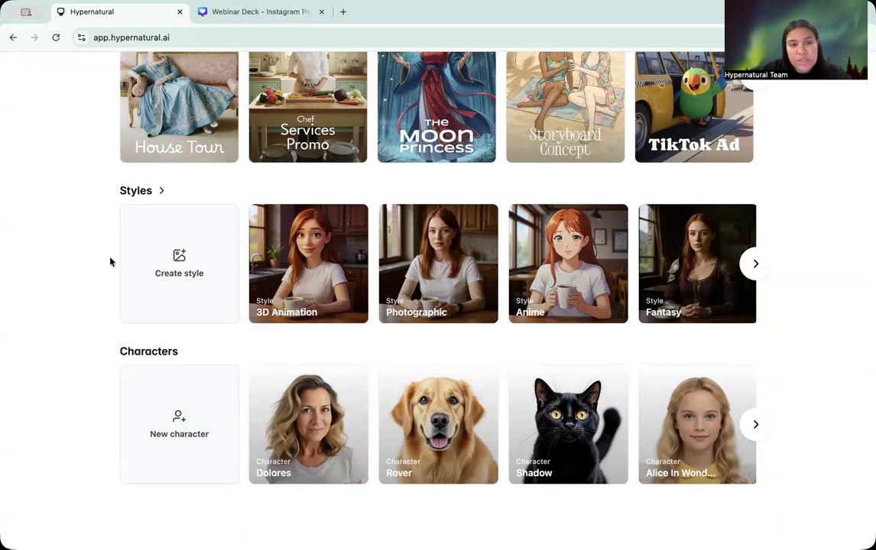
View the My Videos library with its saved characters and videos.
scroll(189, 237, "up", 5)
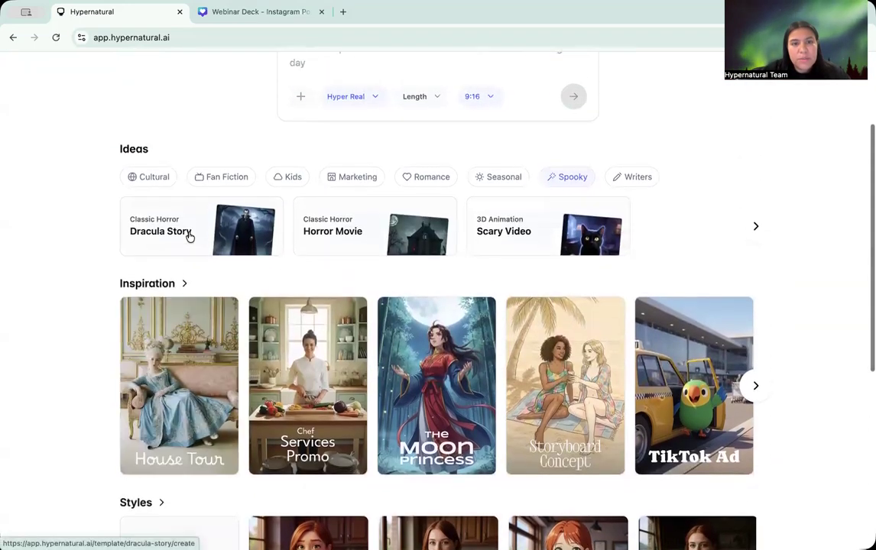
scroll(190, 237, "up", 2)
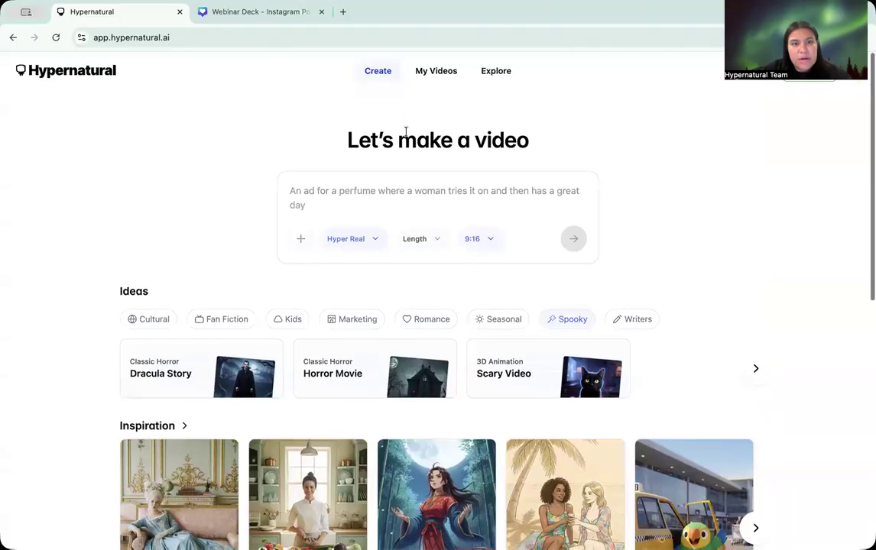
left_click(450, 76)
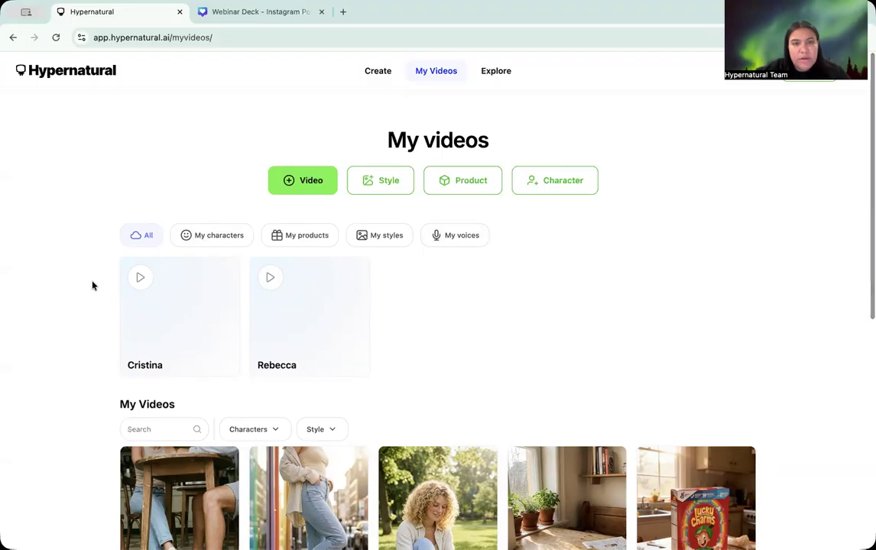
Examine the Explore page's ideas, styles, popular characters, stock scenes and community videos.
left_click(498, 75)
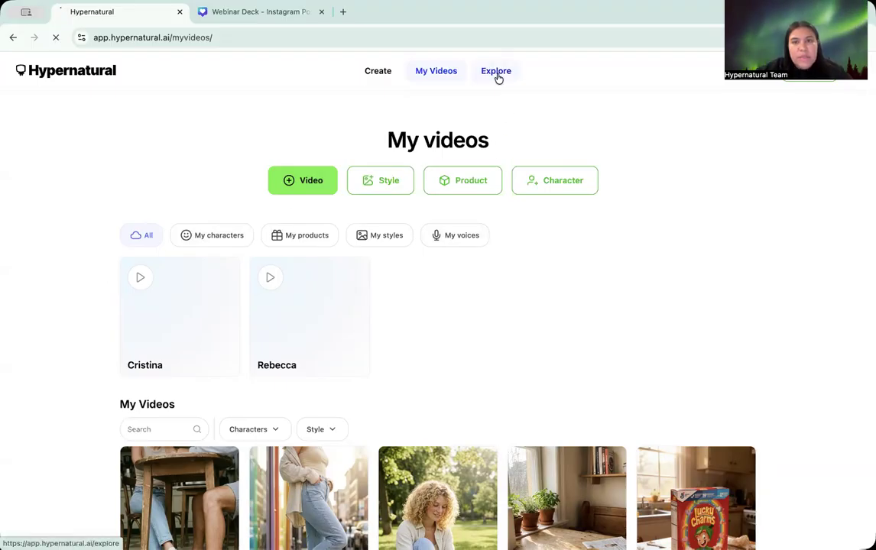
scroll(15, 301, "down", 1)
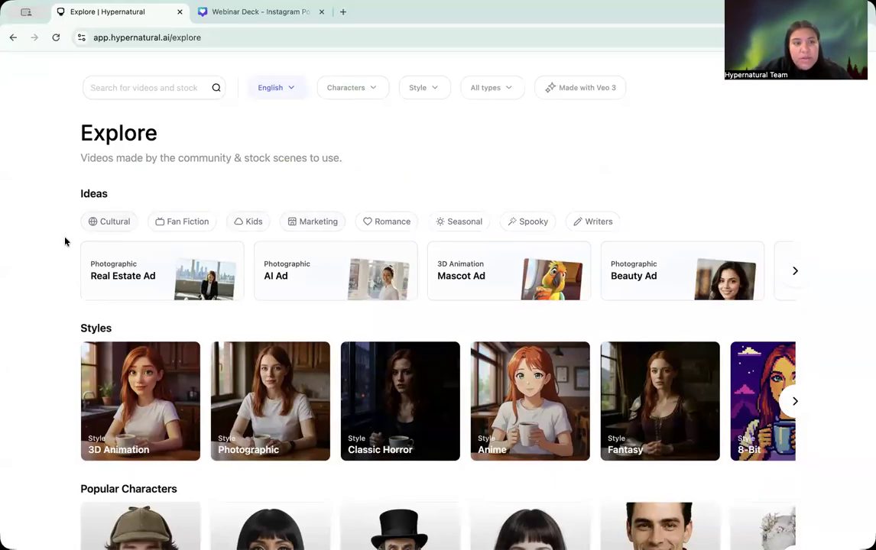
scroll(14, 357, "down", 8)
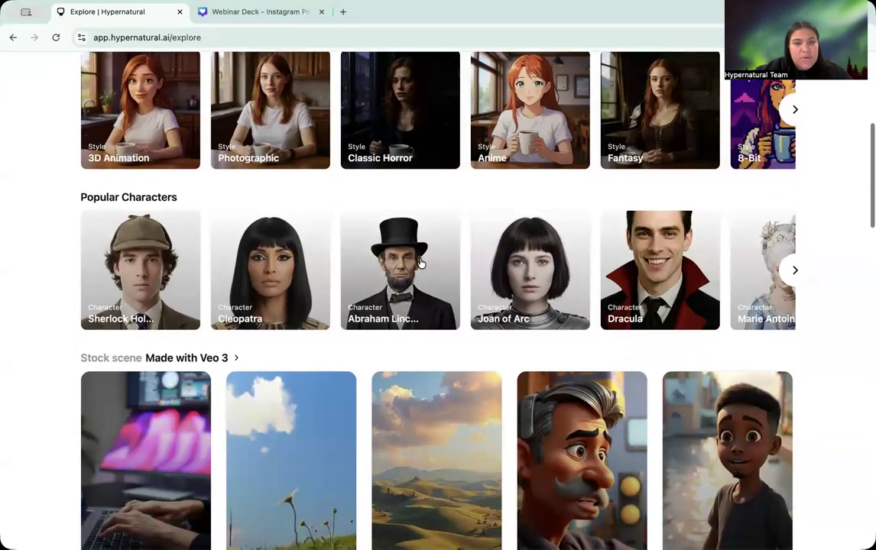
scroll(9, 422, "down", 3)
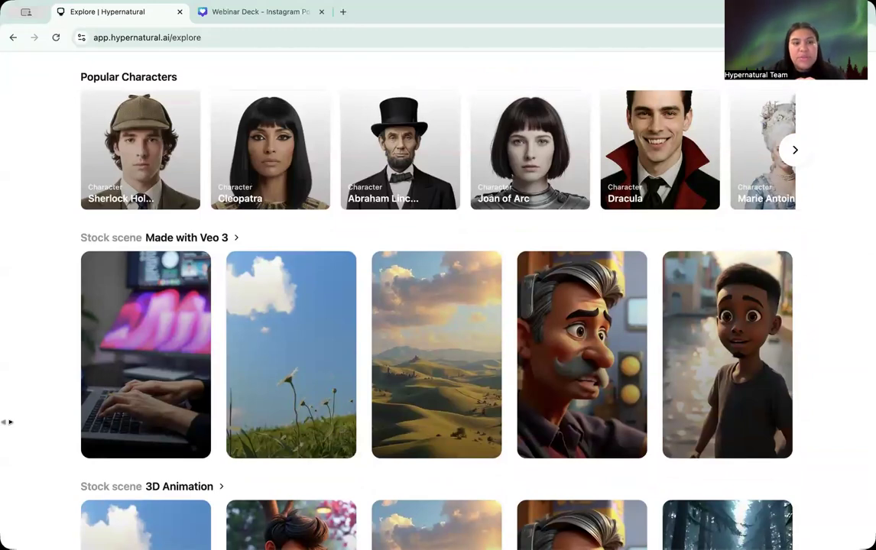
scroll(9, 456, "down", 7)
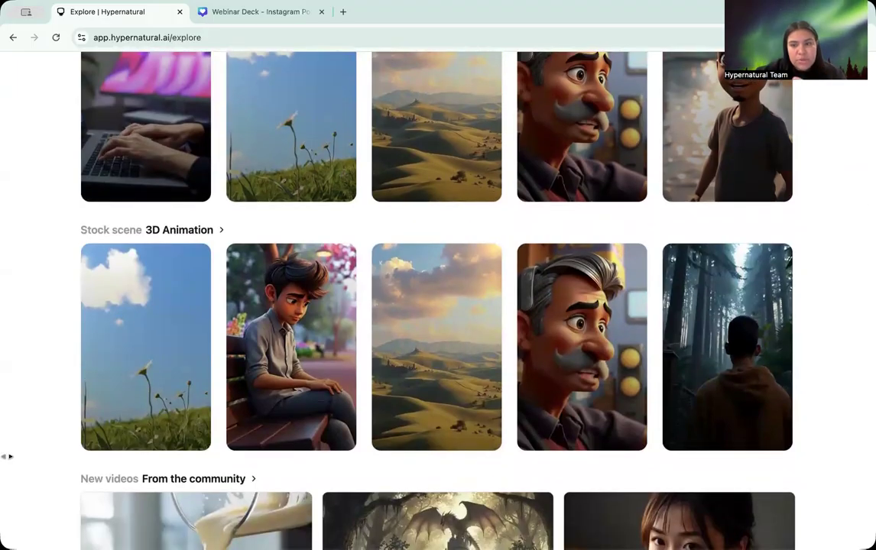
scroll(10, 456, "down", 8)
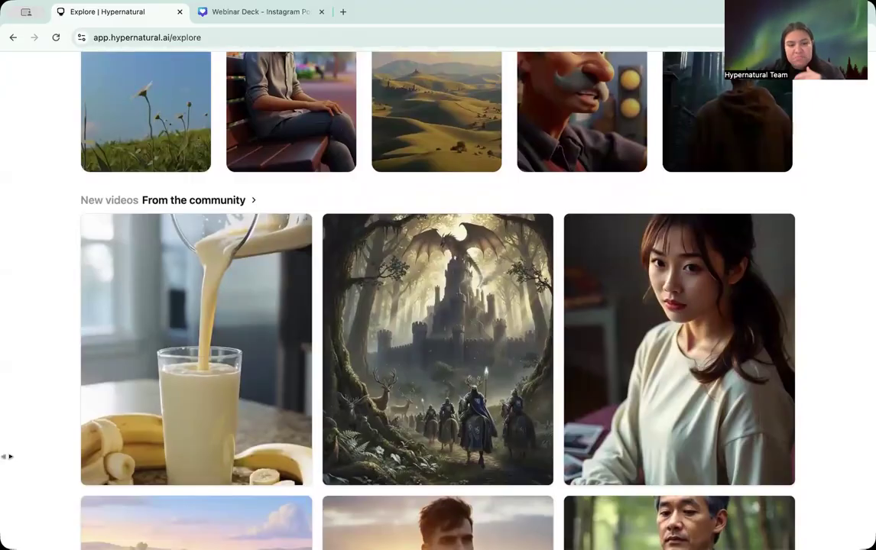
scroll(9, 456, "up", 15)
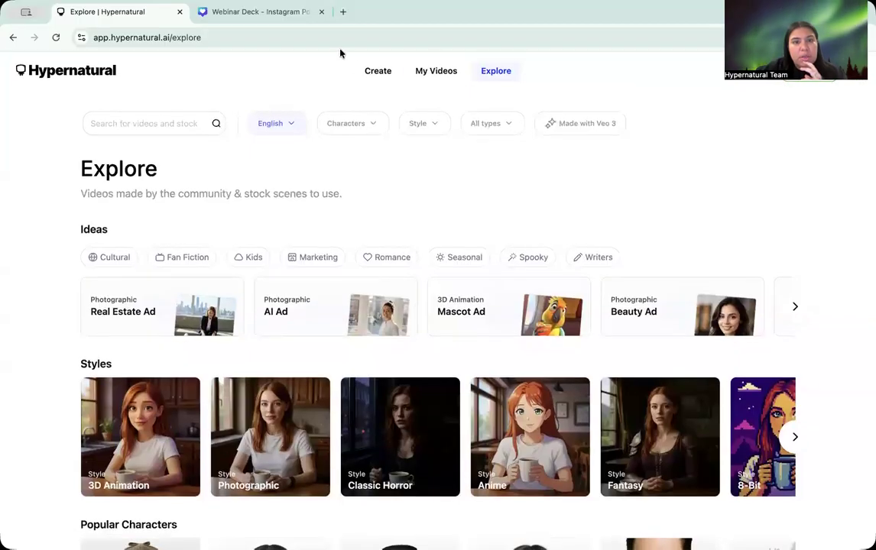
Return to the video creation page and enter the prompt "a video about a dog running".
left_click(380, 71)
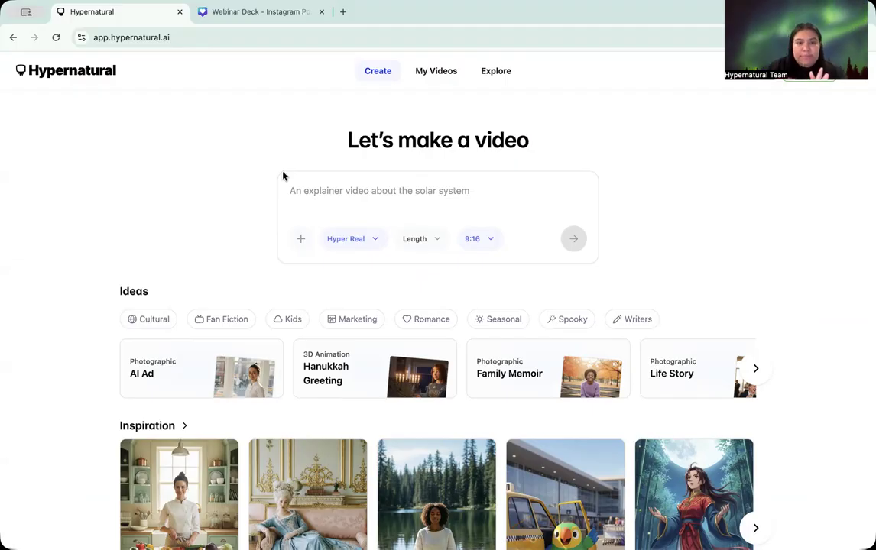
left_click(333, 192)
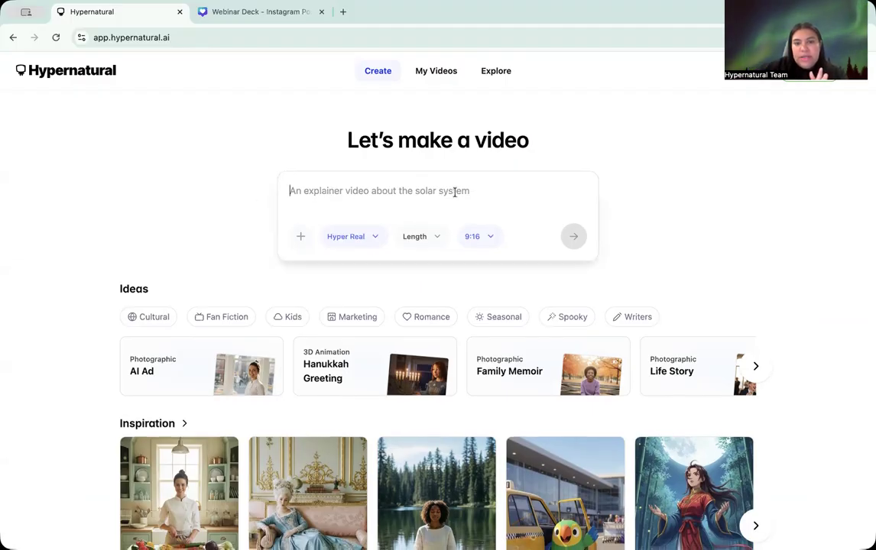
type("a video about a dog runniu")
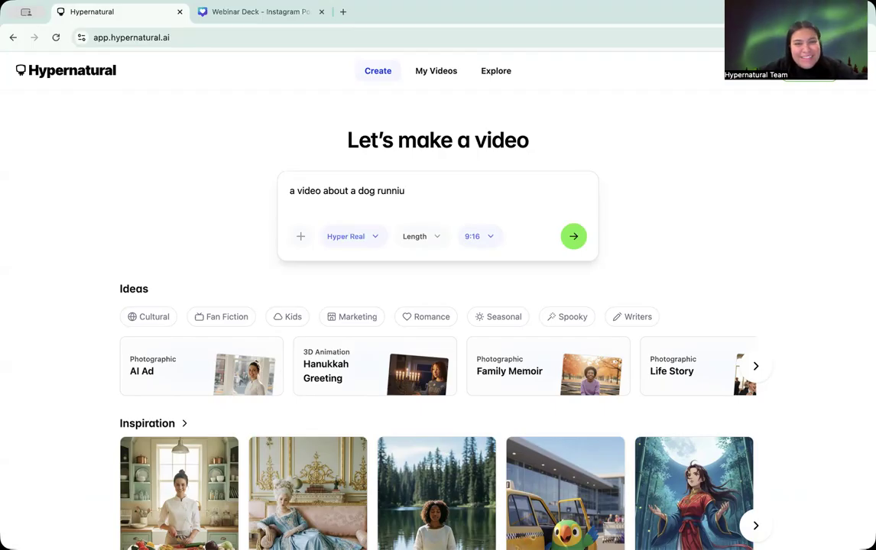
key("BackSpace")
type("ng")
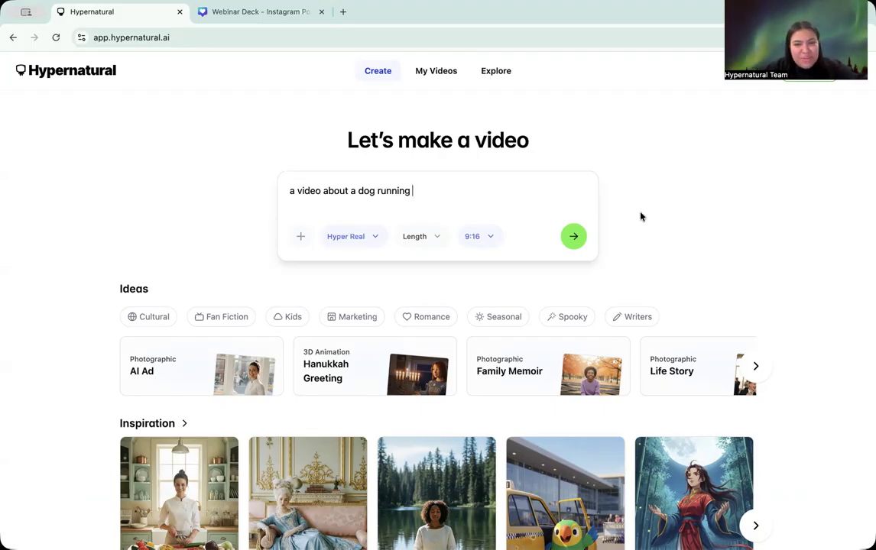
left_click(327, 240)
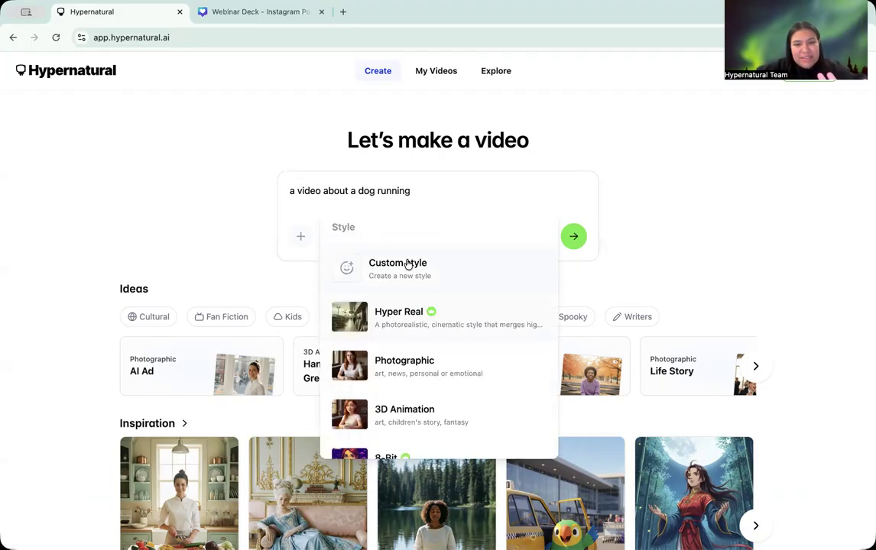
left_click(374, 273)
left_click(250, 188)
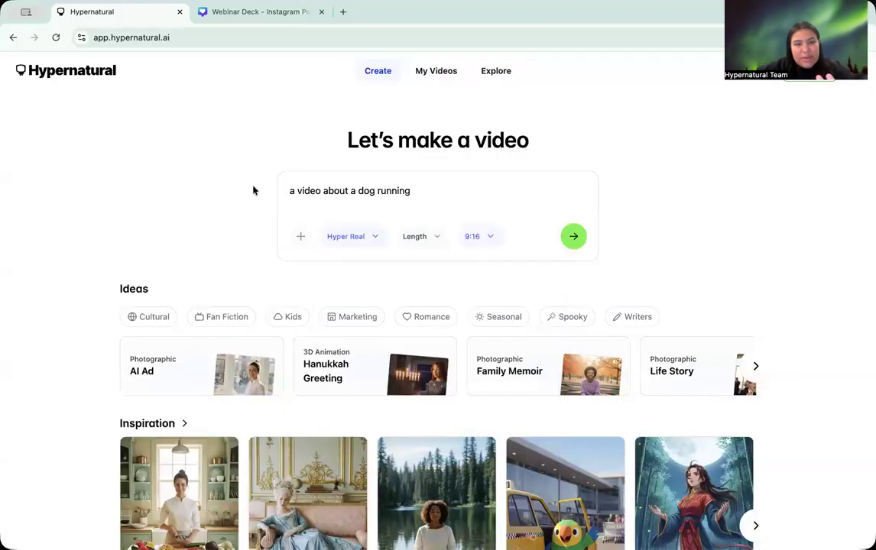
Set the video style to Photographic and generate the script from the dog prompt.
left_click(377, 235)
scroll(403, 377, "down", 1)
left_click(402, 317)
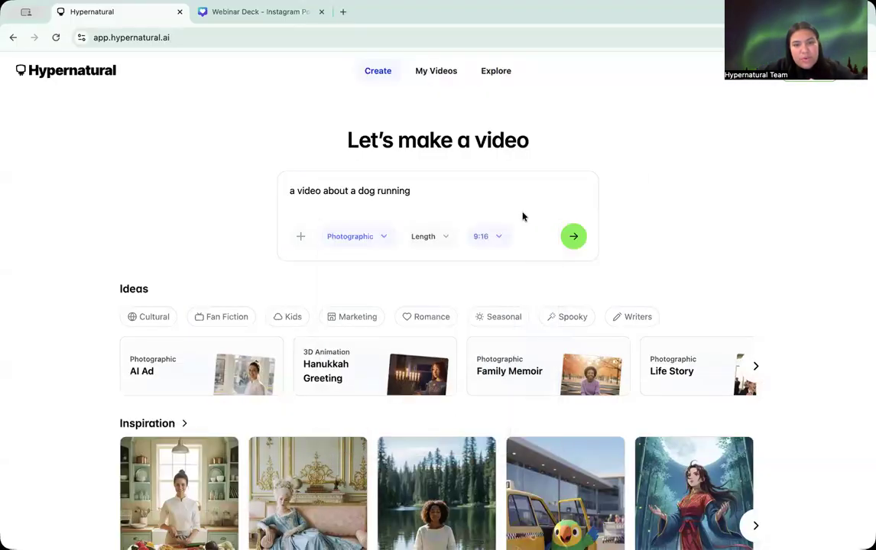
left_click(573, 236)
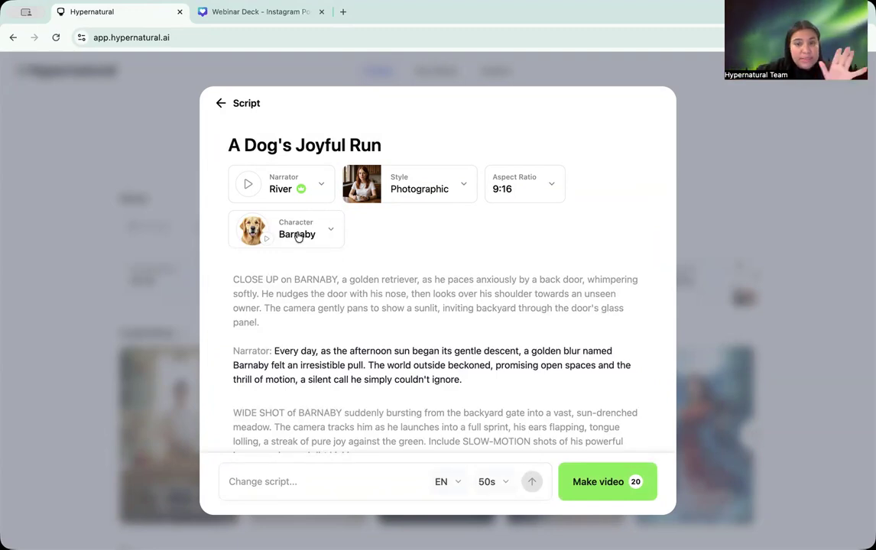
Review the casting options for the dog character in the generated script.
left_click(298, 237)
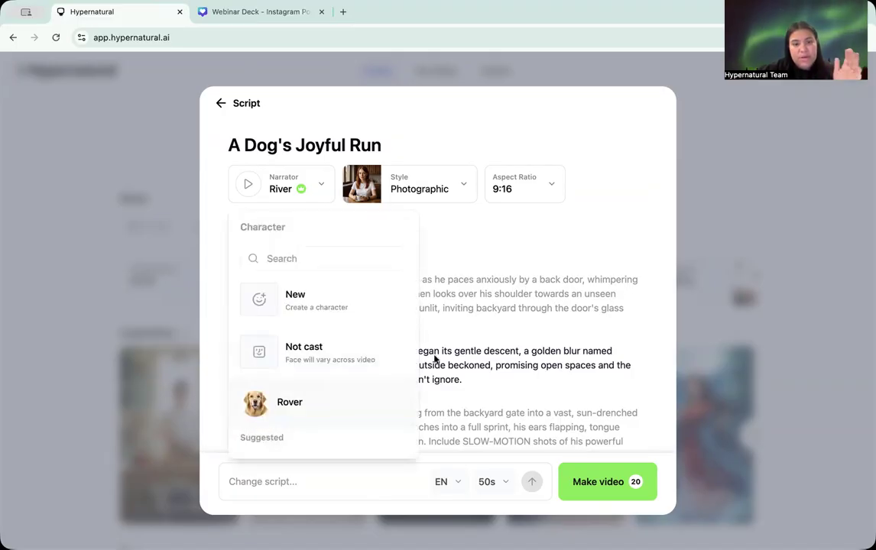
scroll(341, 403, "down", 1)
scroll(341, 402, "up", 1)
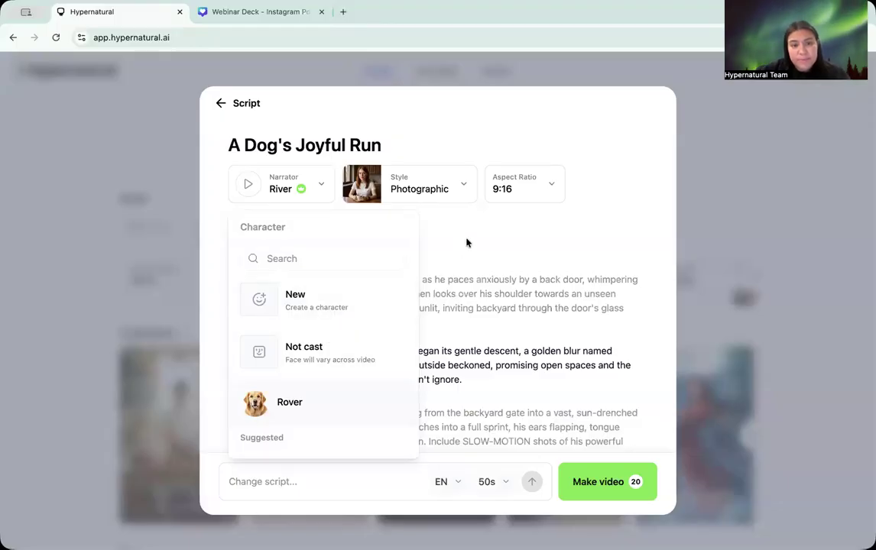
left_click(511, 255)
Browse the narrator voices and the visual style options available for the script.
left_click(280, 189)
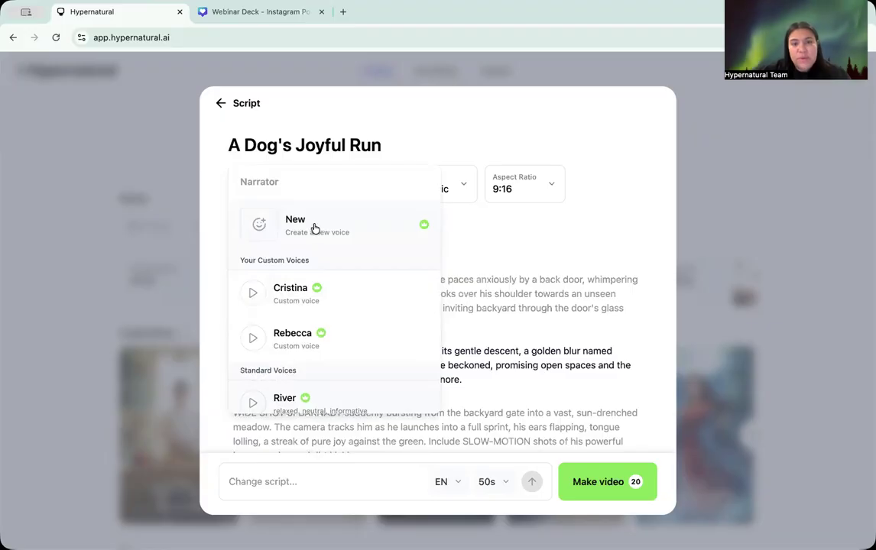
scroll(361, 364, "down", 10)
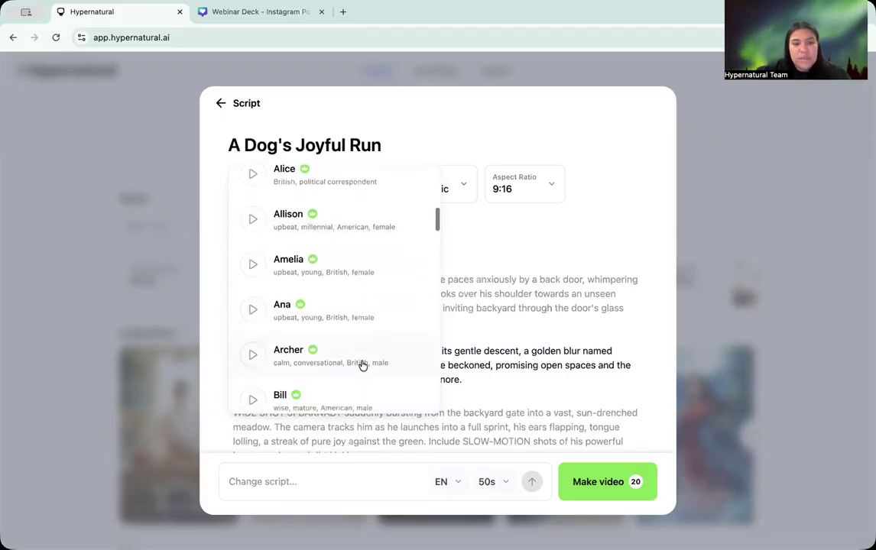
scroll(361, 364, "down", 10)
scroll(362, 364, "up", 20)
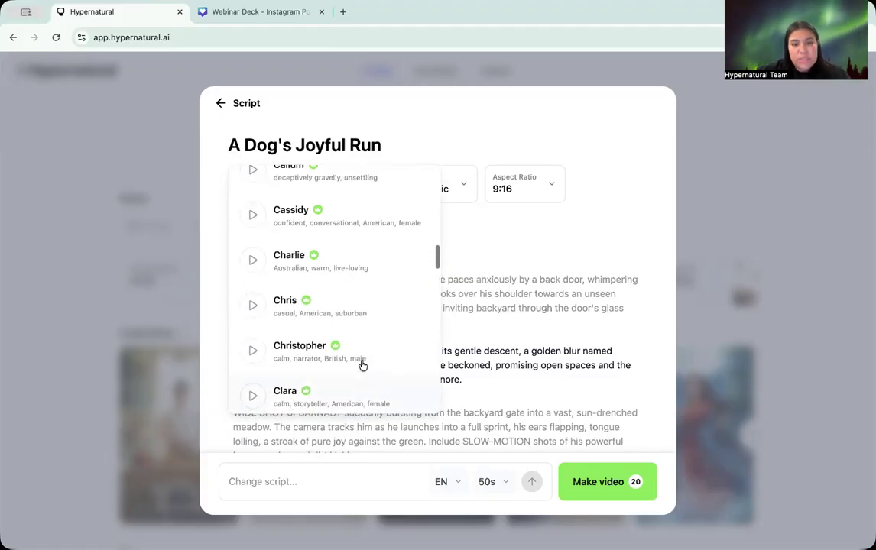
left_click(518, 278)
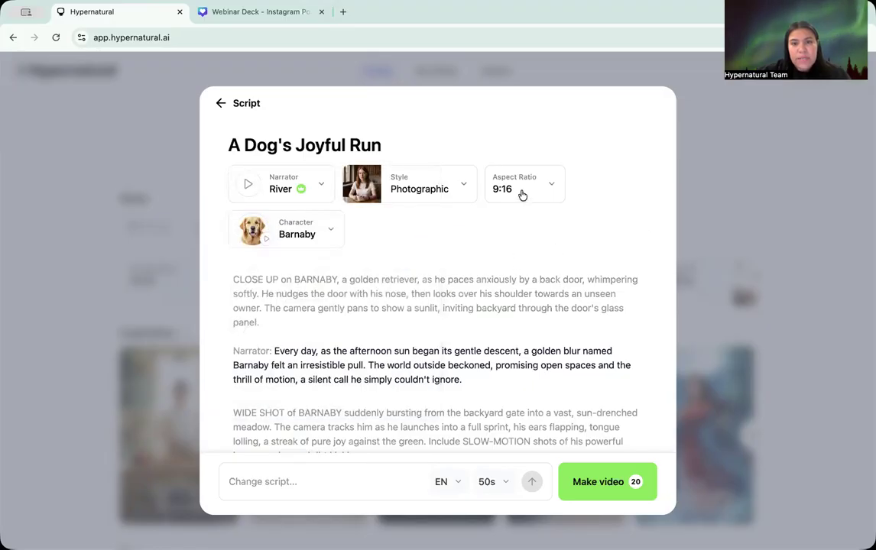
left_click(405, 187)
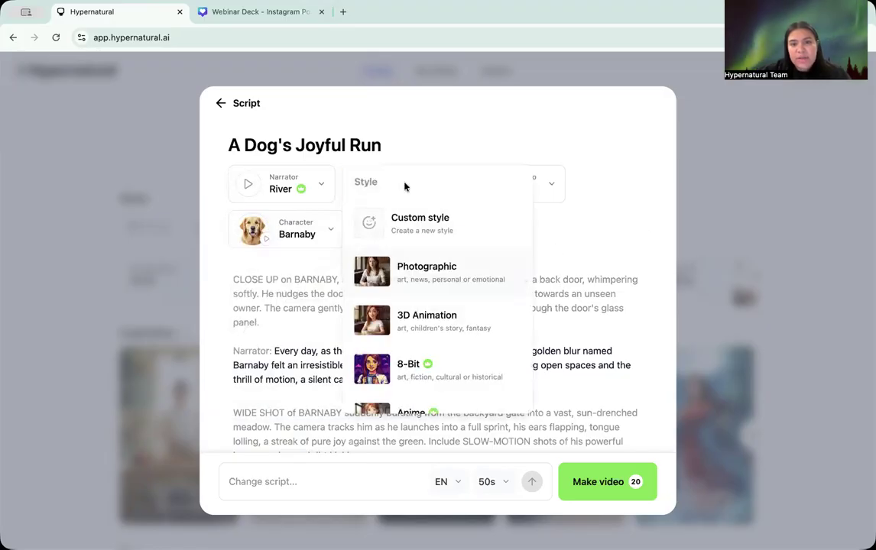
left_click(569, 262)
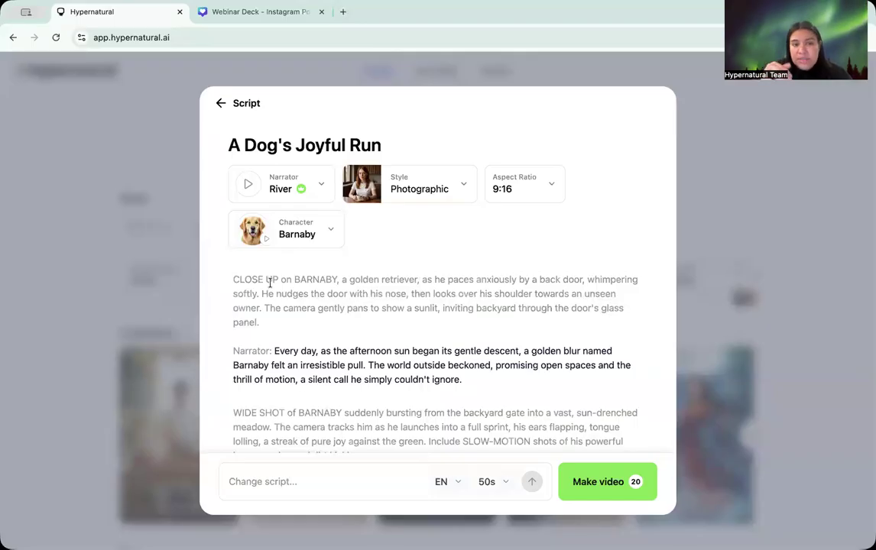
Discard the dog script and start a new custom style from the My Videos library.
left_click(221, 103)
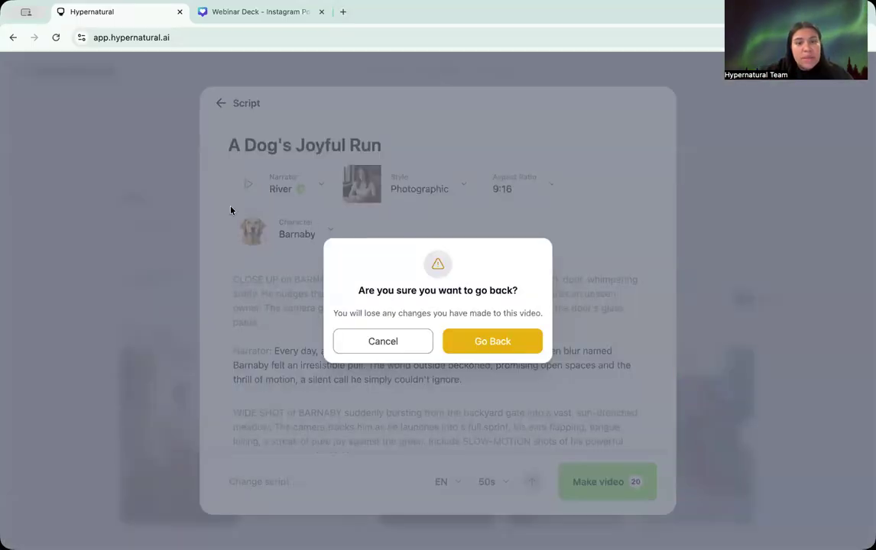
left_click(512, 342)
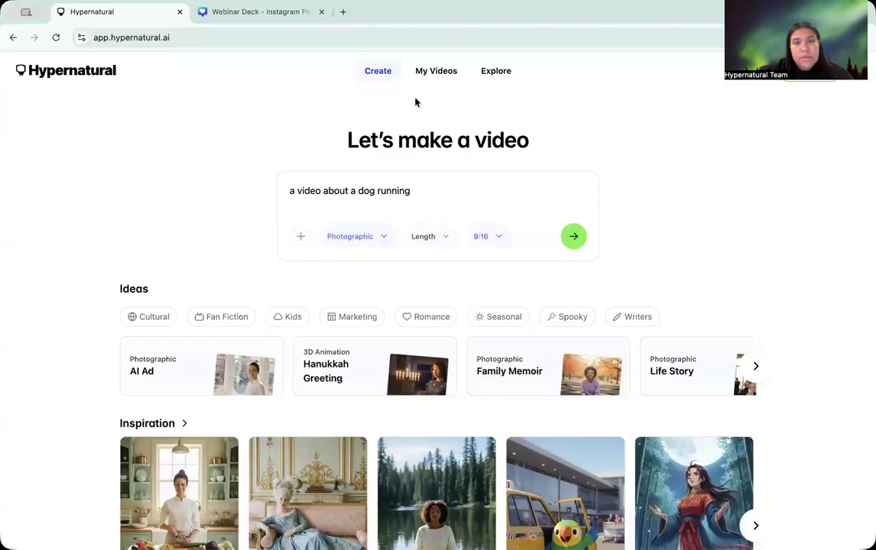
left_click(436, 70)
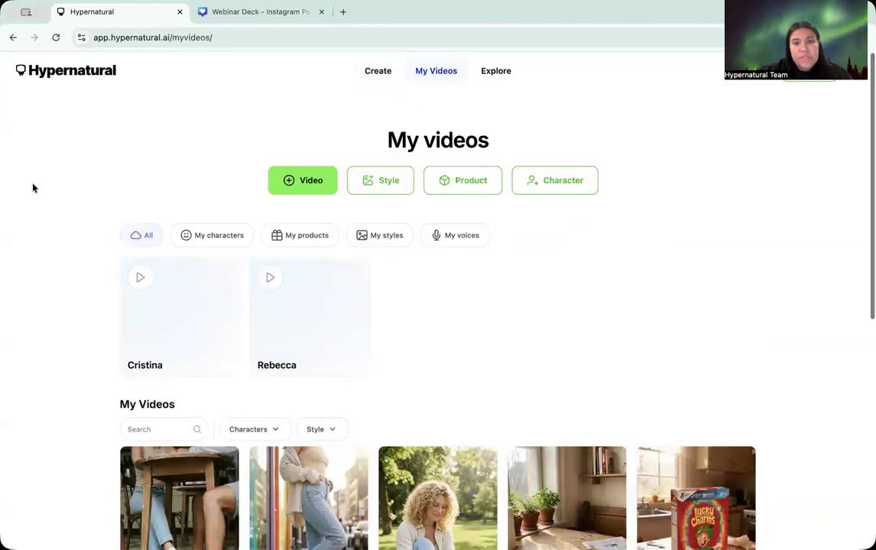
left_click(384, 185)
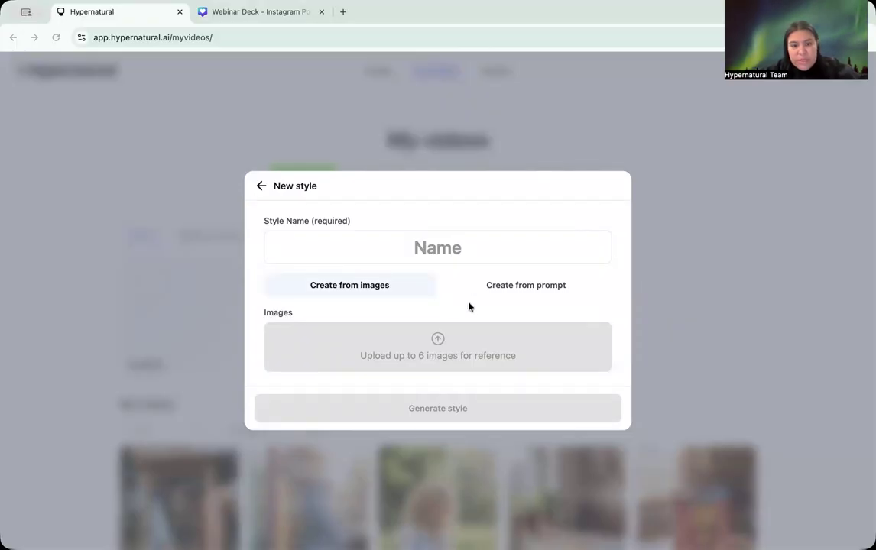
Choose to create the style from a prompt and paste in the "Bright sunlit cinematic ad style" description.
left_click(528, 286)
left_click(427, 354)
key("ctrl+v")
scroll(400, 356, "up", 5)
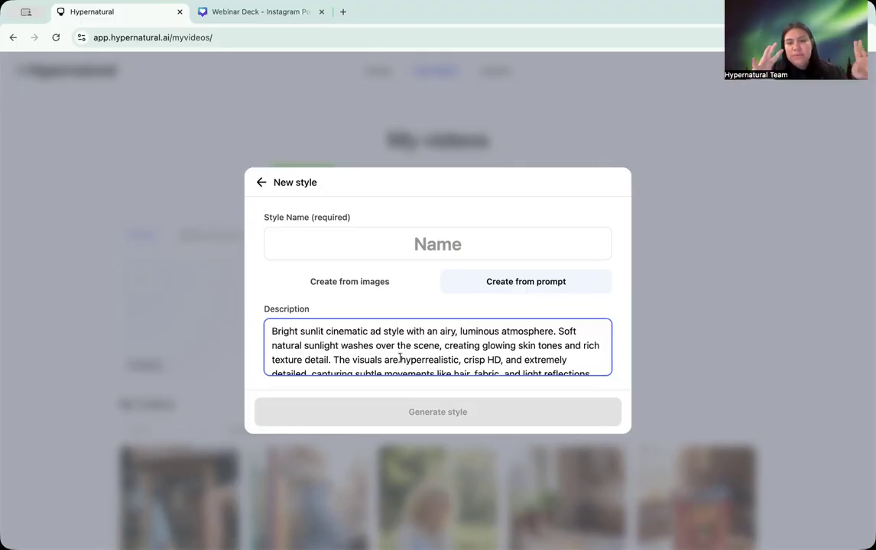
Check the option of creating the style from reference images and return to the prompt description.
scroll(404, 360, "down", 2)
scroll(409, 363, "up", 2)
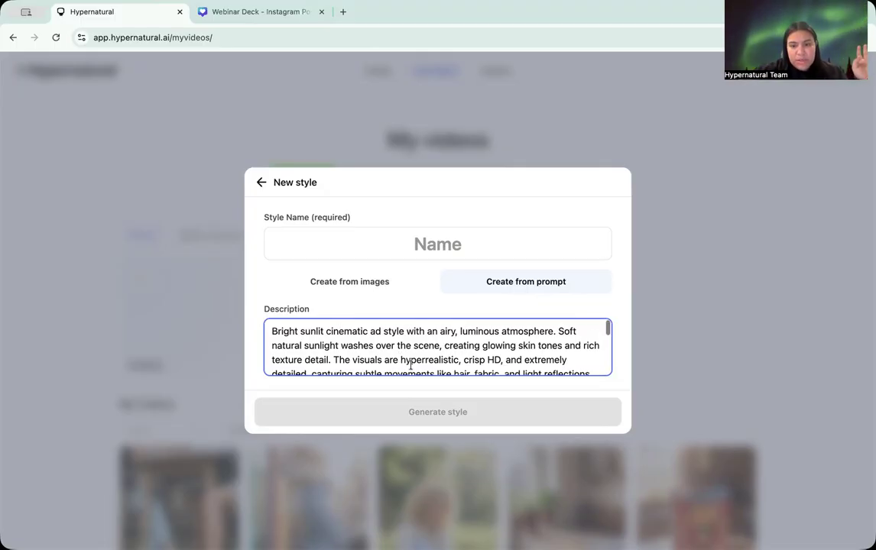
left_click(344, 285)
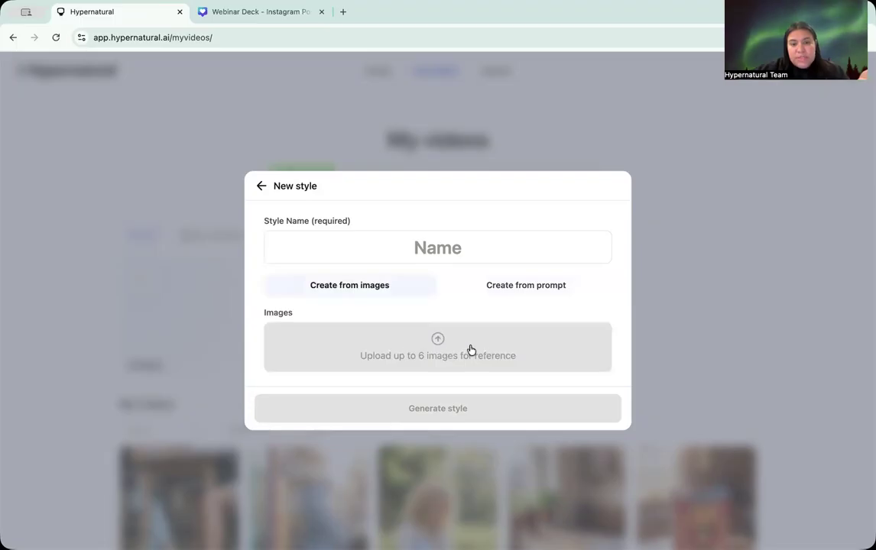
left_click(548, 283)
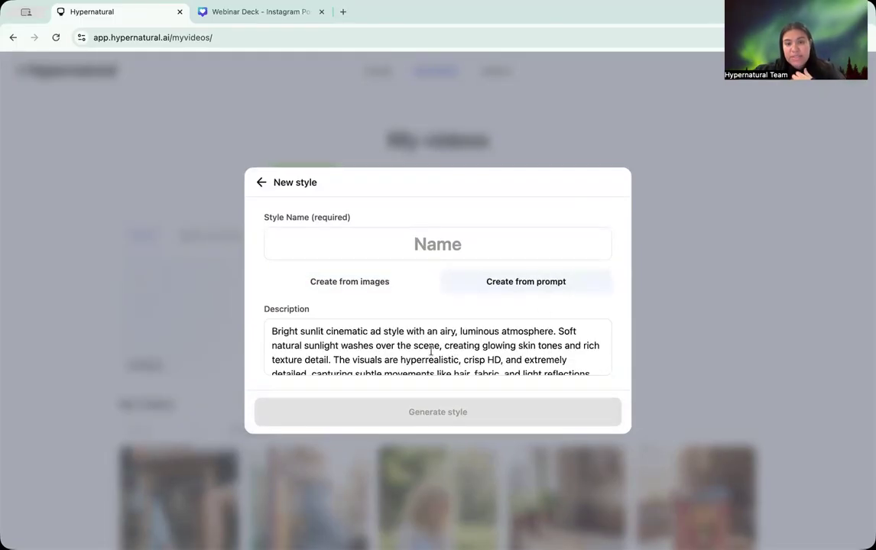
Read through the pasted style description, from its lighting and texture details to the camera and mood lines.
scroll(431, 352, "down", 1)
scroll(431, 351, "up", 1)
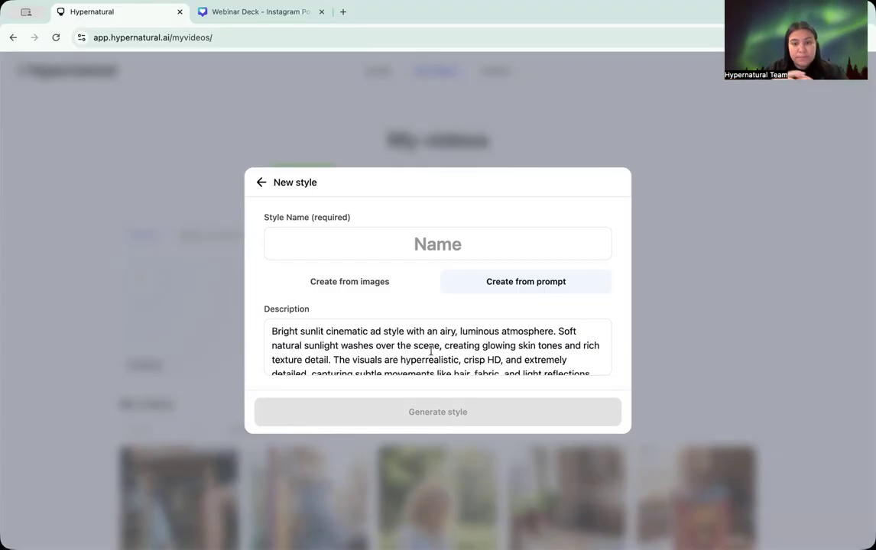
scroll(431, 351, "down", 1)
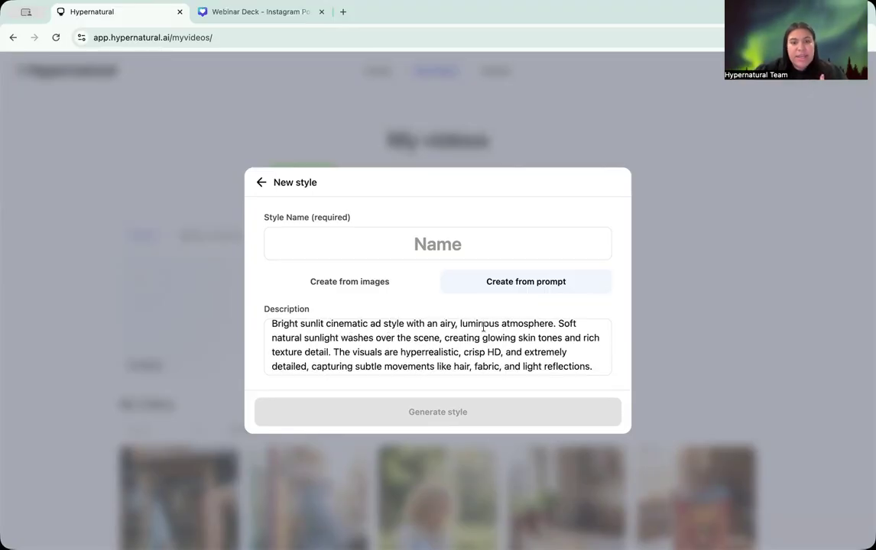
scroll(538, 329, "down", 1)
scroll(538, 330, "down", 1)
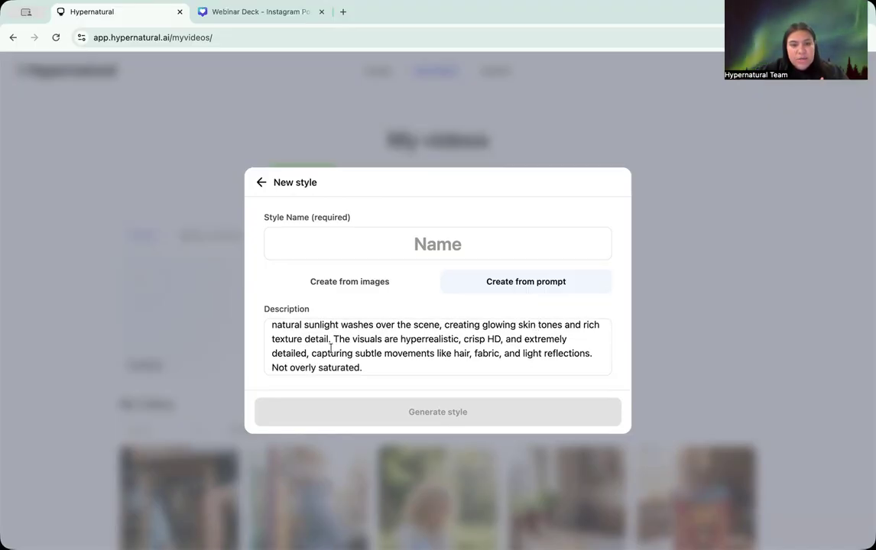
scroll(390, 353, "down", 1)
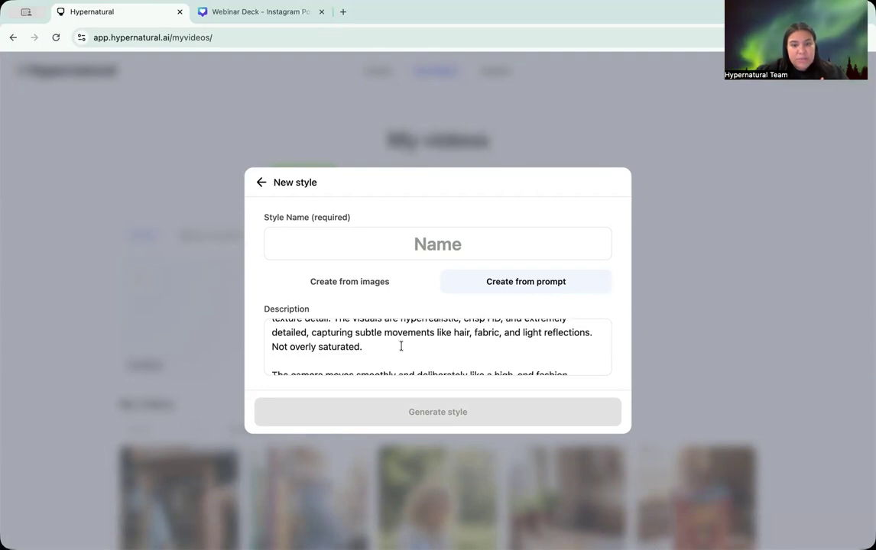
left_click_drag(383, 346, 271, 346)
left_click(404, 347)
scroll(405, 348, "down", 1)
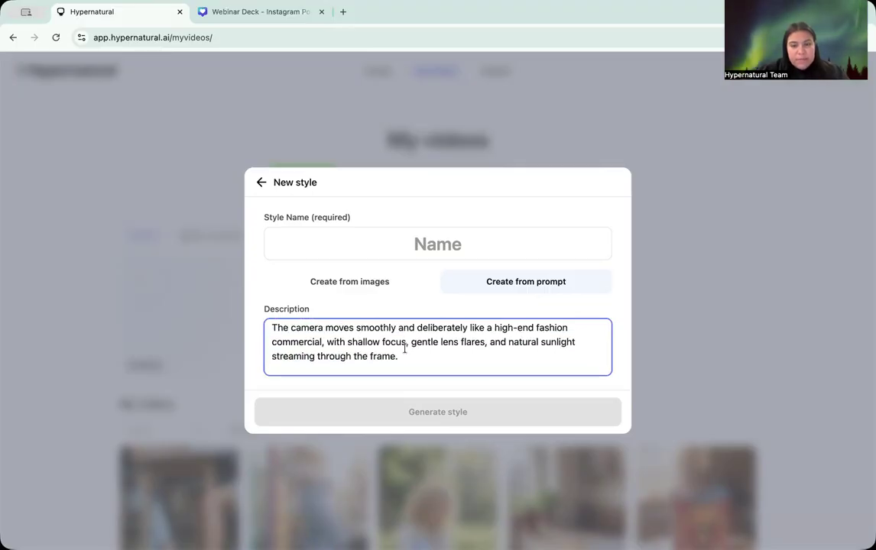
scroll(405, 348, "down", 2)
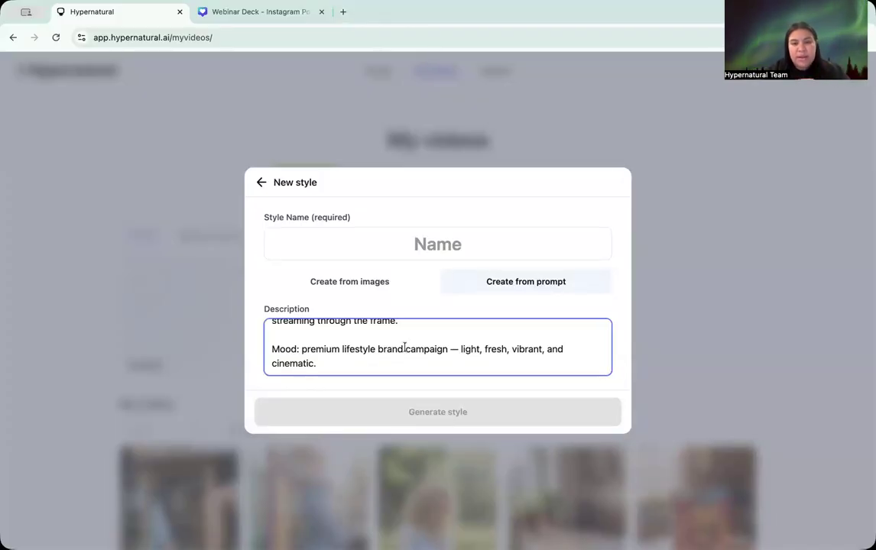
scroll(404, 348, "up", 5)
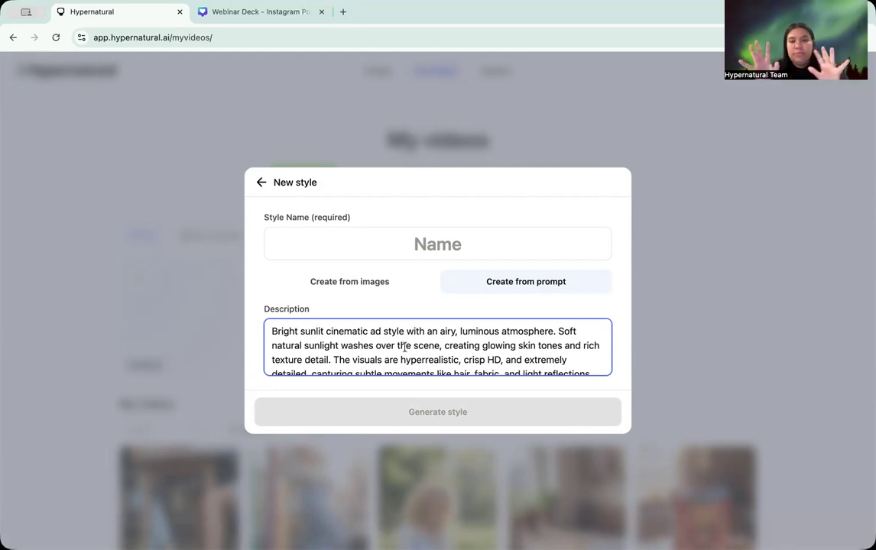
Name the new style "Daylight Ads" and generate its example images.
left_click(436, 244)
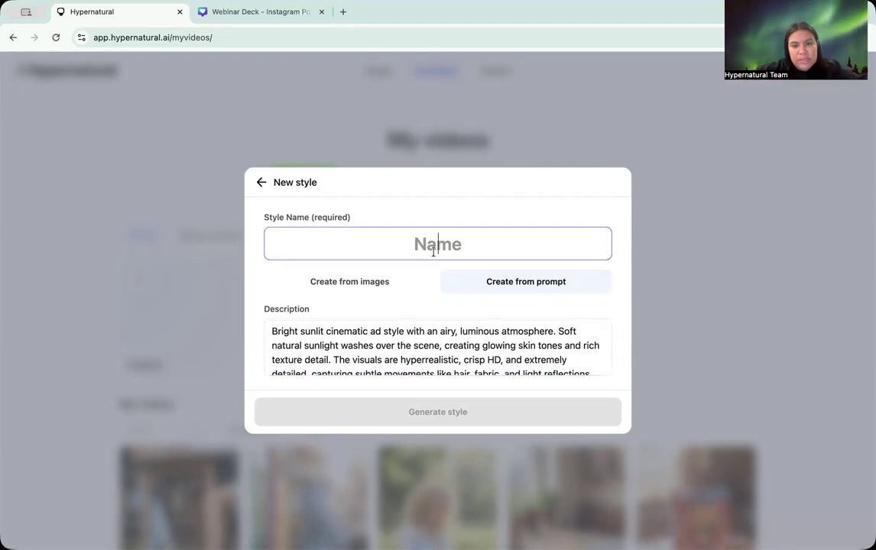
type("Da")
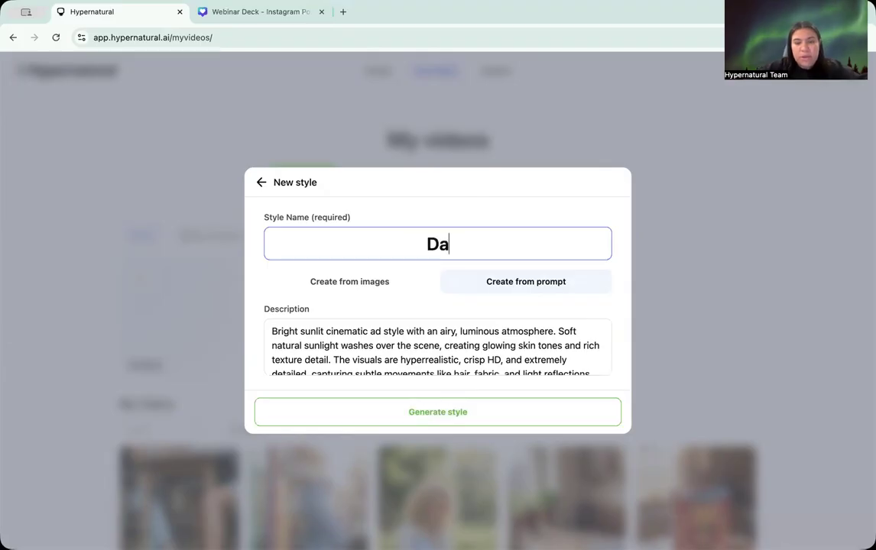
type("ylight Ads")
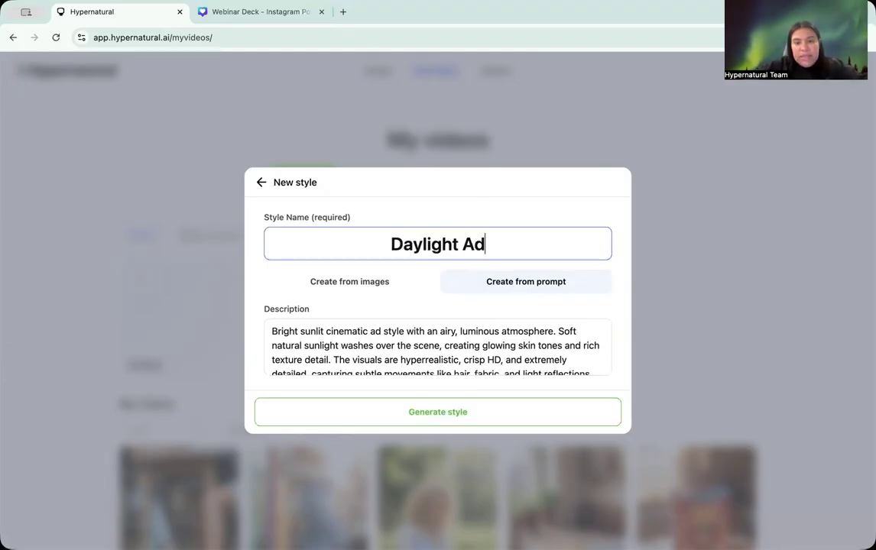
left_click(445, 416)
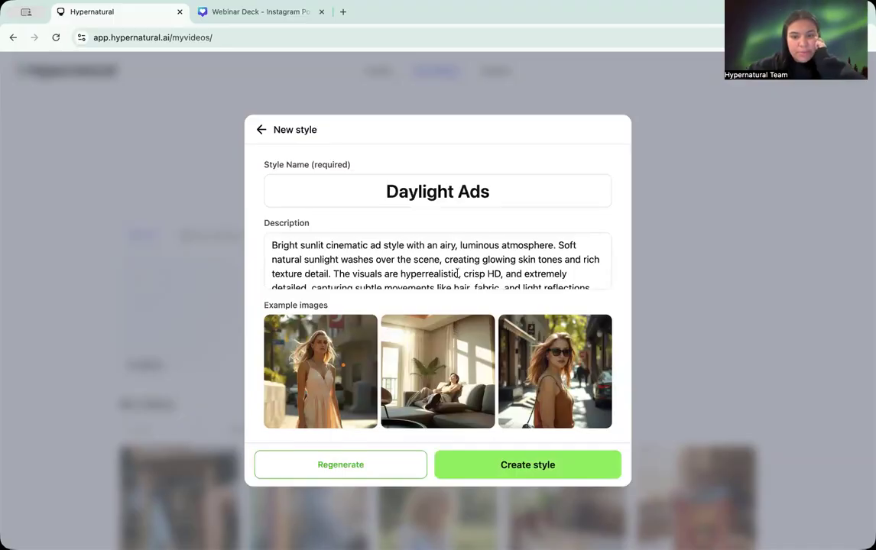
Copy and remove the "Mood: premium lifestyle brand campaign" paragraph from the style description, and regenerate the example images.
scroll(456, 252, "down", 2)
scroll(456, 252, "up", 2)
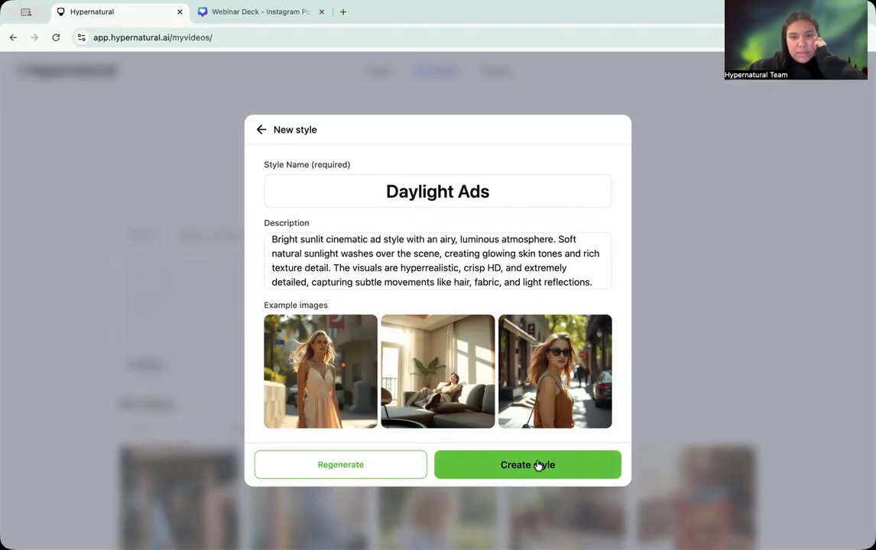
scroll(490, 273, "up", 1)
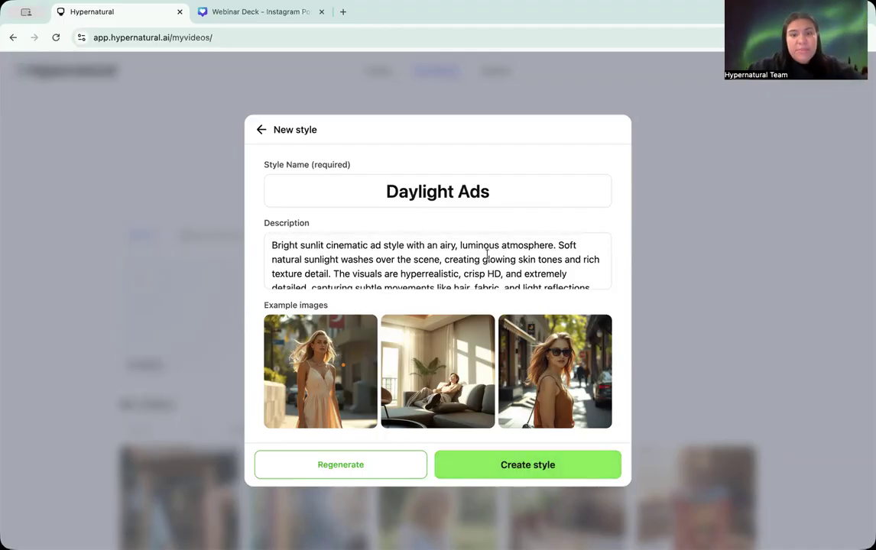
scroll(487, 260, "down", 3)
scroll(486, 255, "down", 4)
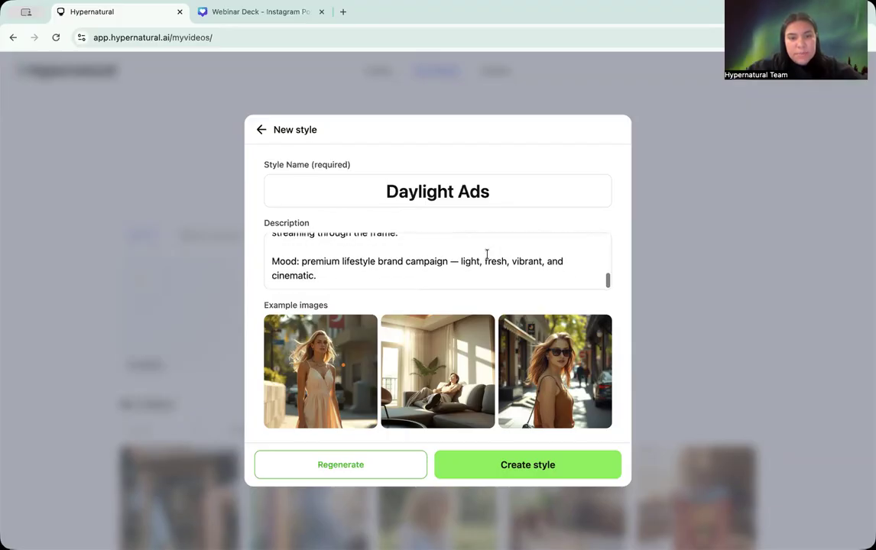
left_click_drag(336, 277, 271, 262)
key("super+c")
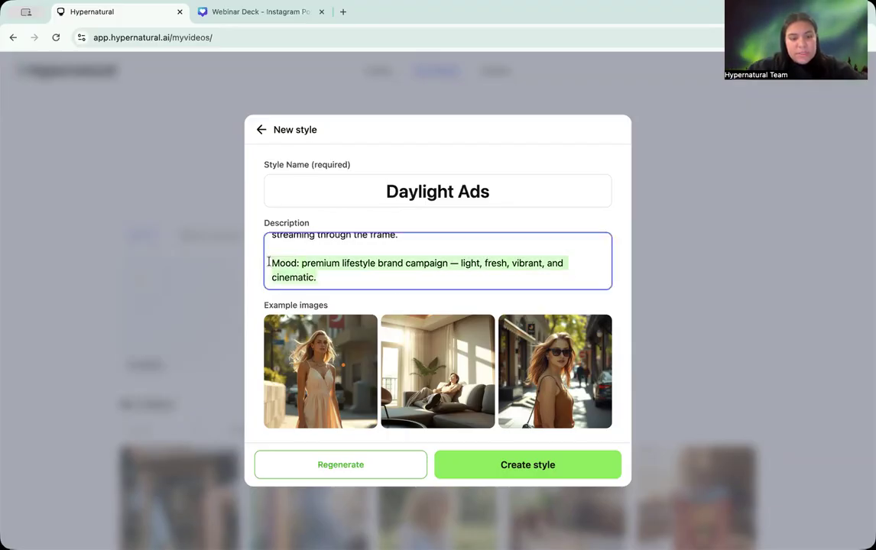
key("BackSpace")
key("BackSpace")
key("BackSpace")
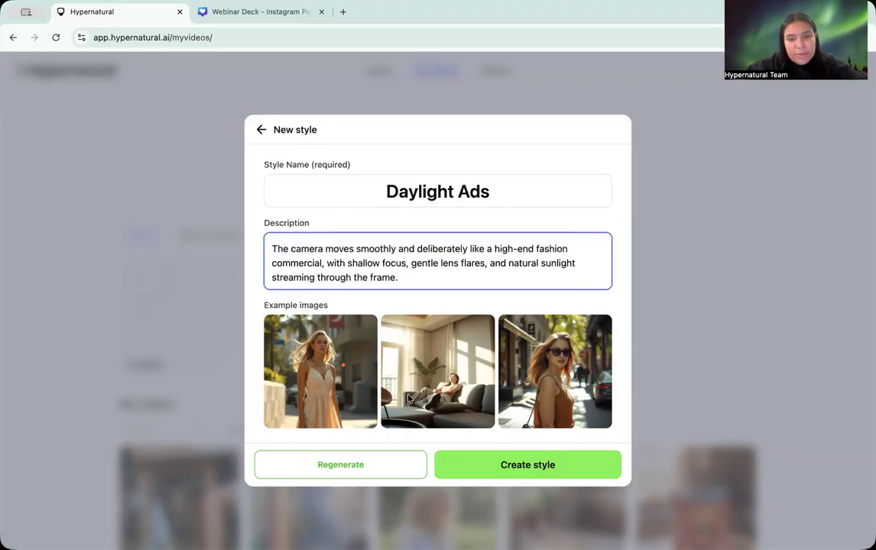
left_click(307, 468)
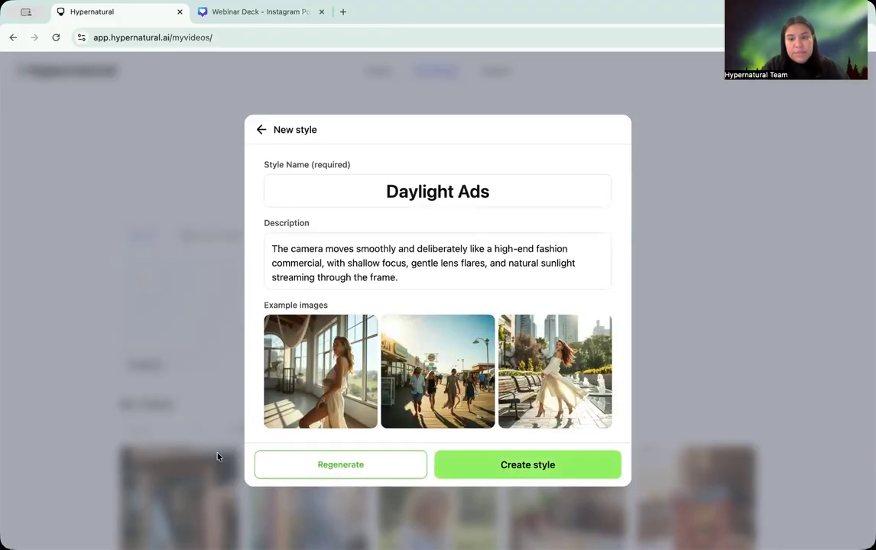
Paste the copied mood paragraph back at the end of the style description, separated by a blank line.
left_click(411, 281)
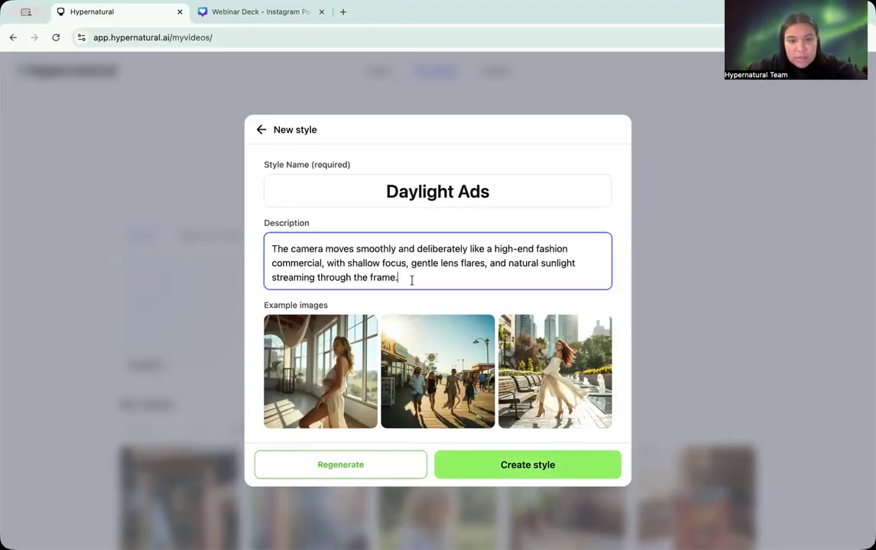
key("Return")
key("Return")
key("super+v")
scroll(446, 251, "up", 3)
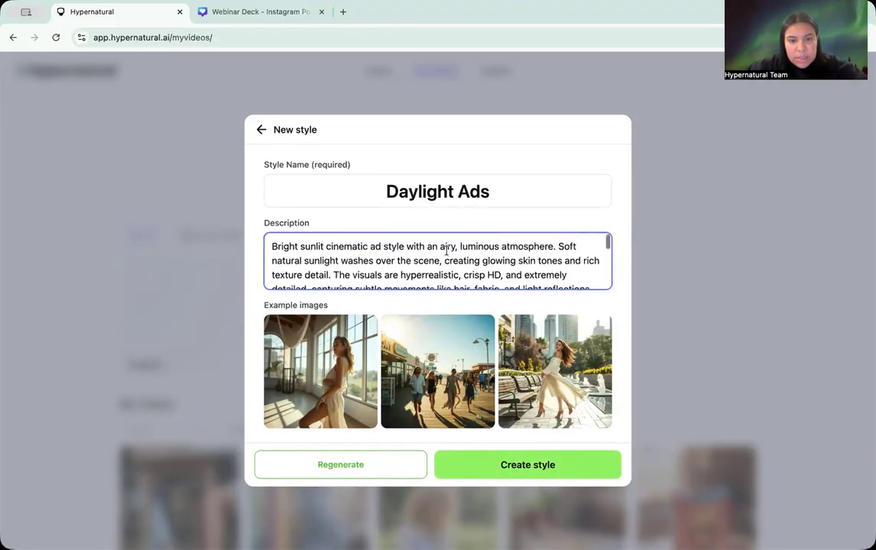
Insert "black and white" after "Bright" in the style description, regenerate the example images, and reread the description.
left_click(300, 244)
type("black and white")
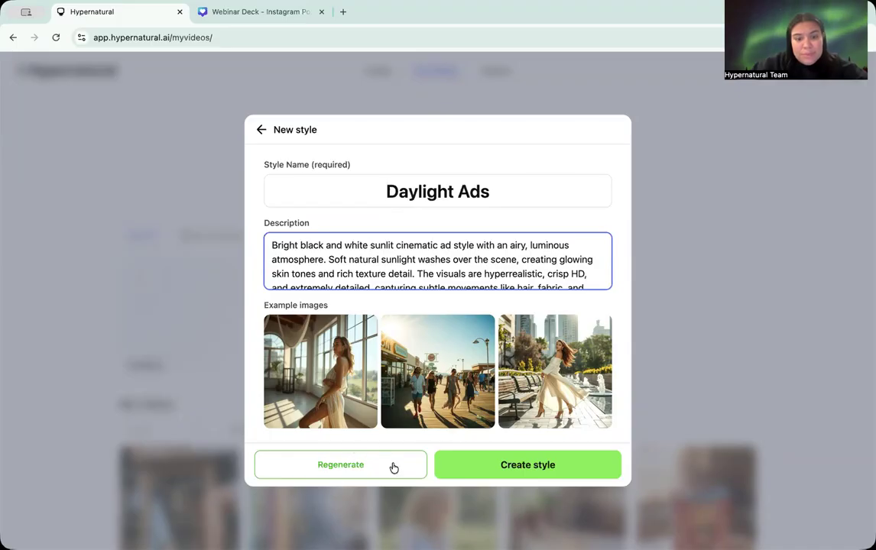
left_click(347, 466)
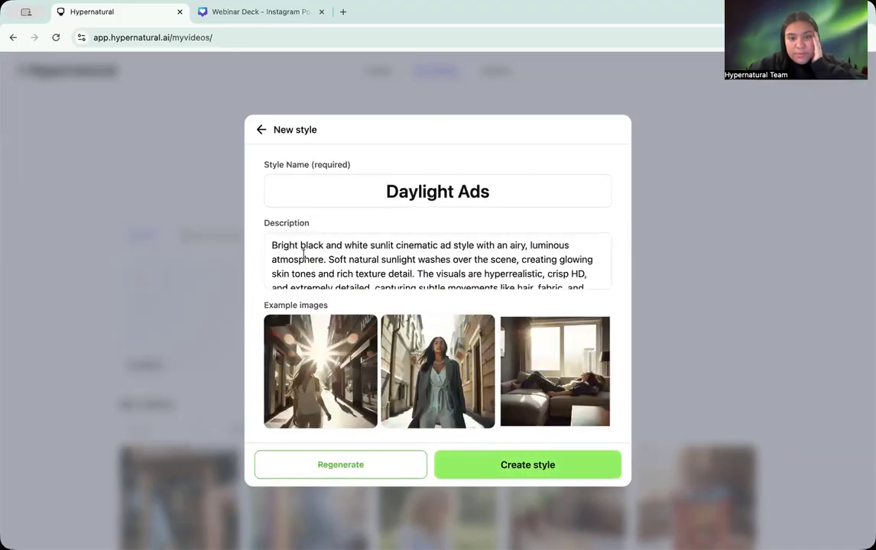
scroll(356, 260, "down", 3)
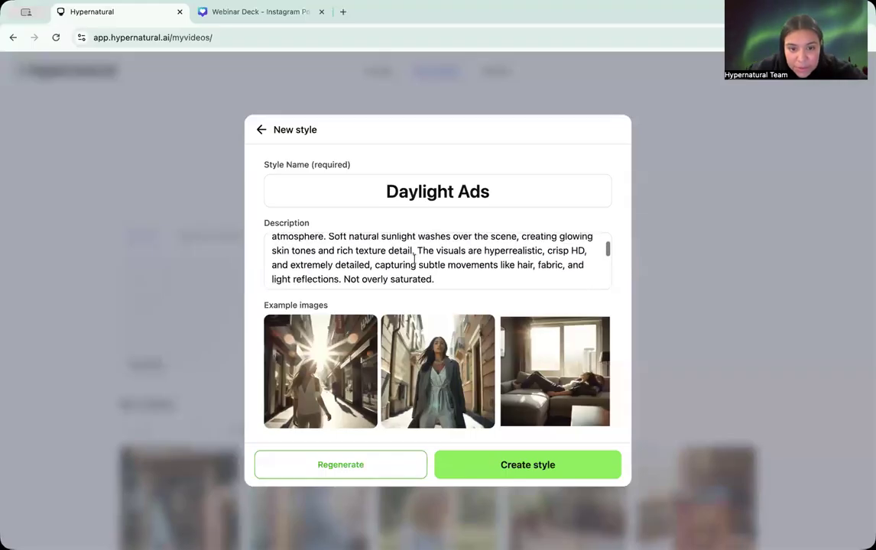
scroll(414, 261, "up", 3)
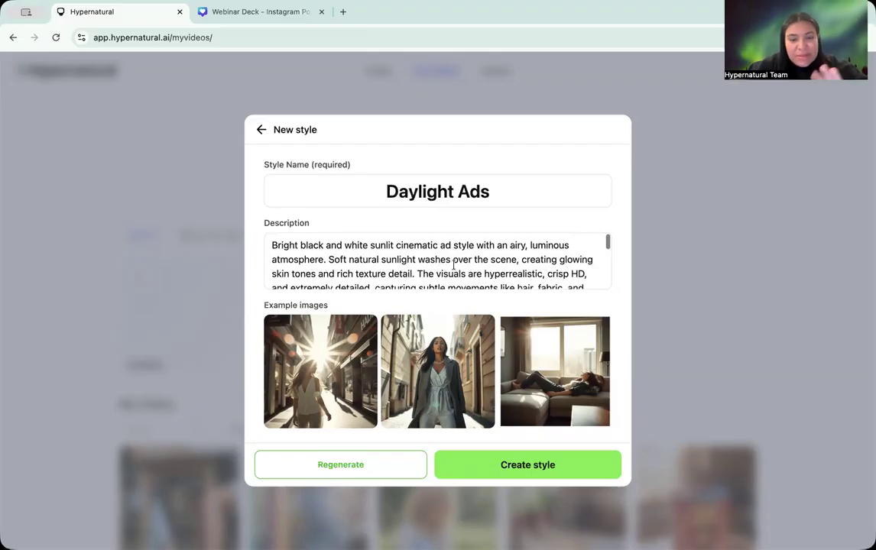
Replace the whole style description with "hyperrealistic black and white vintage style" and regenerate the example images.
triple_click(419, 259)
key("BackSpace")
key("super+a")
type("h")
type("realsi")
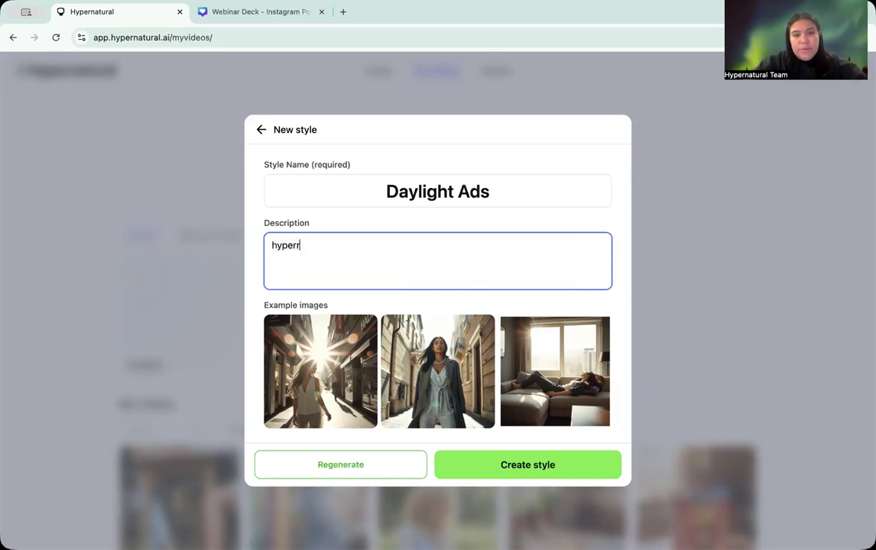
key("BackSpace")
key("BackSpace")
type("istic ")
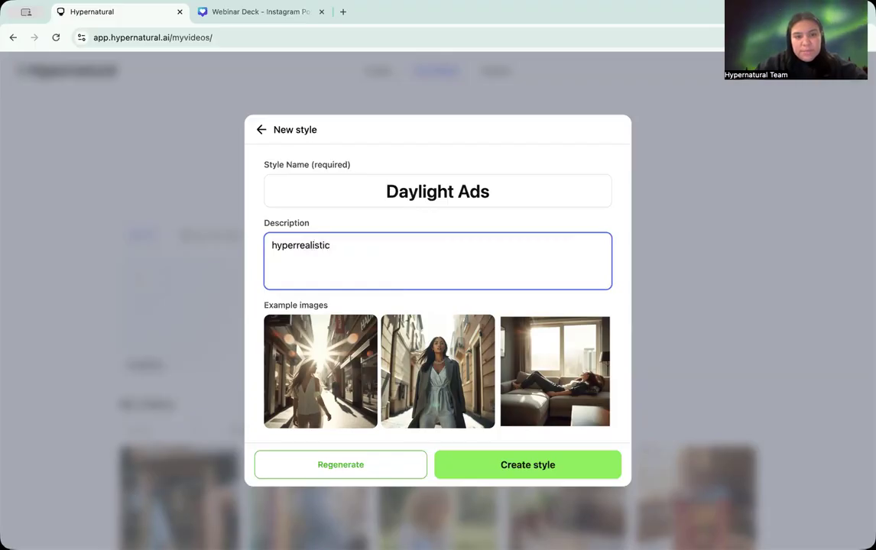
type("black and white bintage")
key("BackSpace")
key("BackSpace")
key("BackSpace")
key("BackSpace")
key("BackSpace")
key("BackSpace")
key("BackSpace")
type("vontage")
key("BackSpace")
key("BackSpace")
key("BackSpace")
key("BackSpace")
key("BackSpace")
key("BackSpace")
type("intage style")
left_click(346, 464)
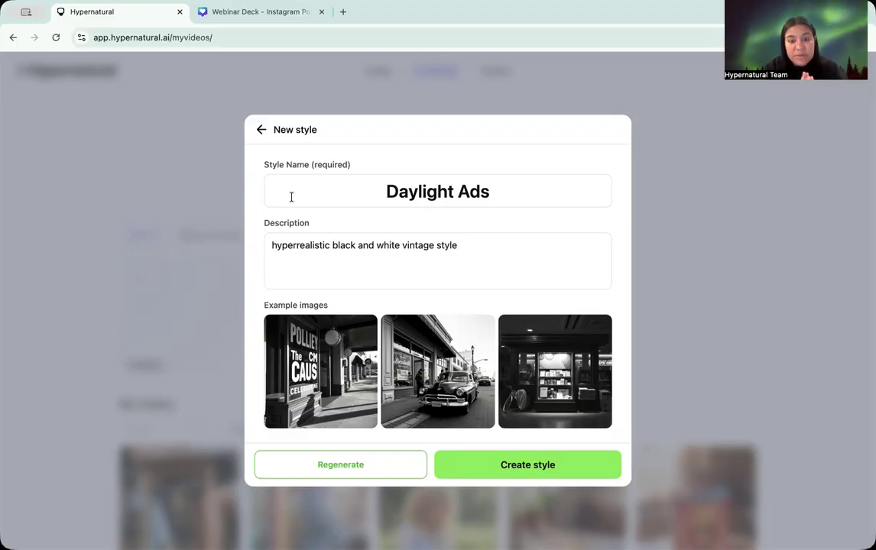
Discard the style draft and paste the full "Bright sunlit cinematic ad style" description into a fresh prompt-based style.
triple_click(461, 243)
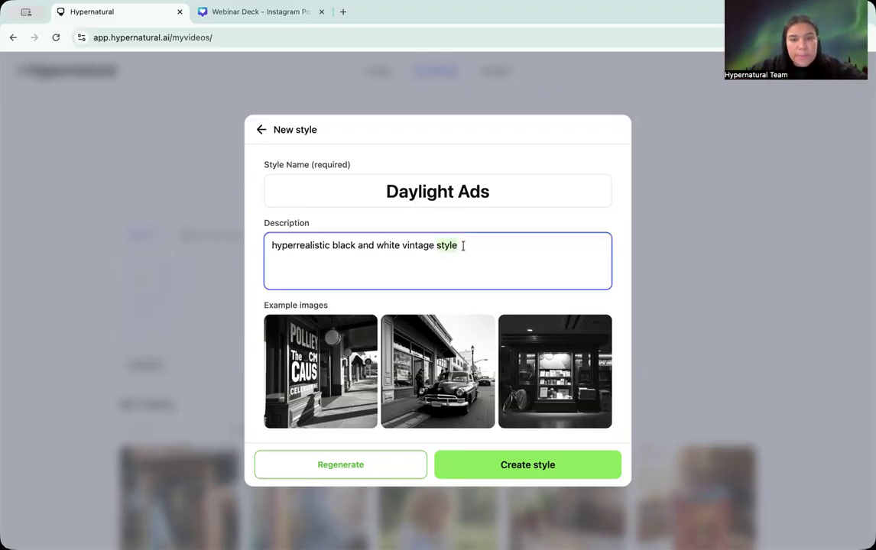
left_click(262, 130)
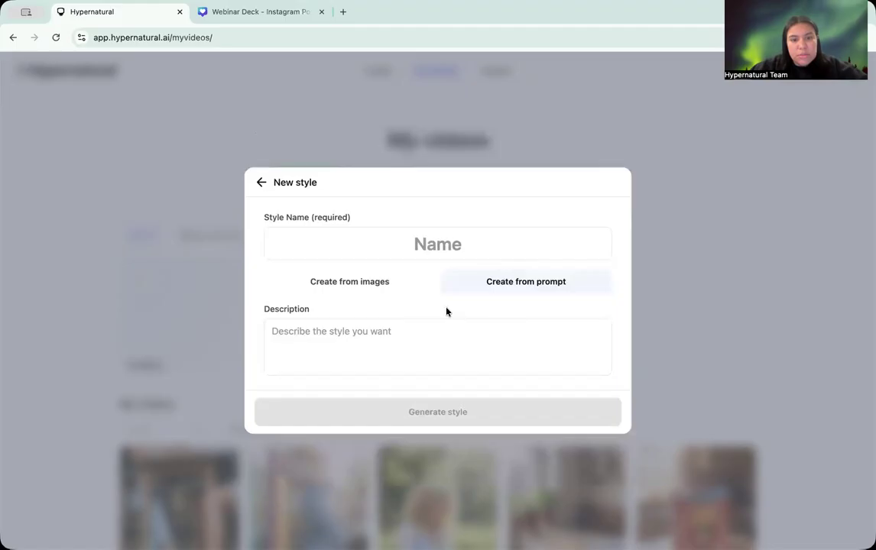
left_click(452, 327)
key("ctrl+v")
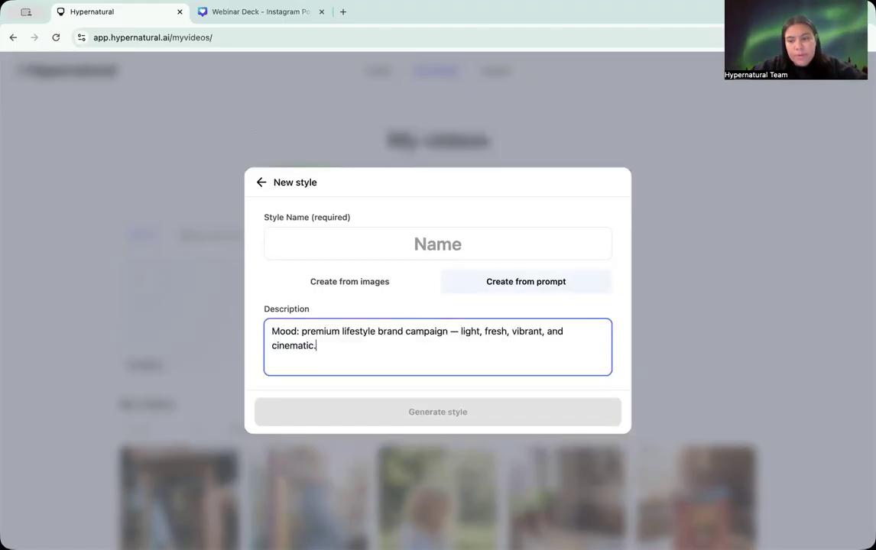
triple_click(383, 328)
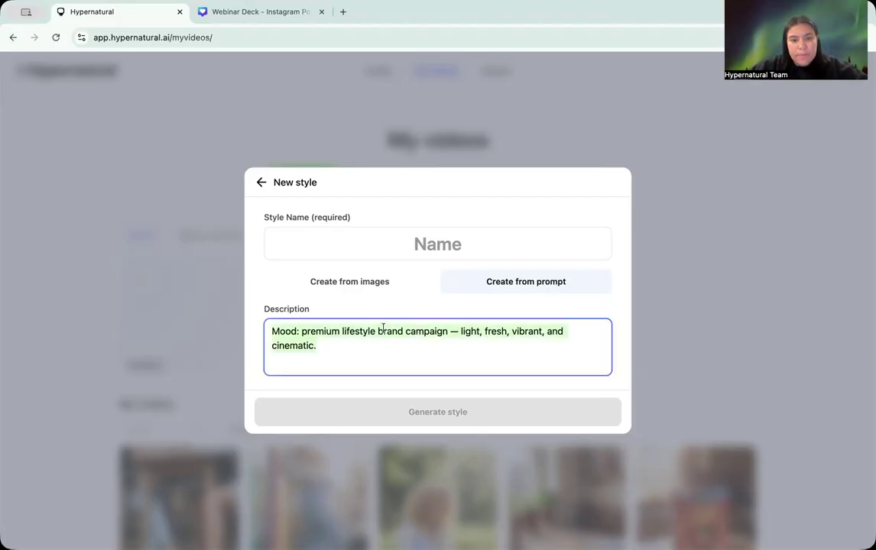
key("ctrl+v")
Name the style "Daylights Ads", generate its example images, and create it.
scroll(431, 331, "up", 5)
left_click(432, 244)
type("Daylights Ads")
left_click(437, 415)
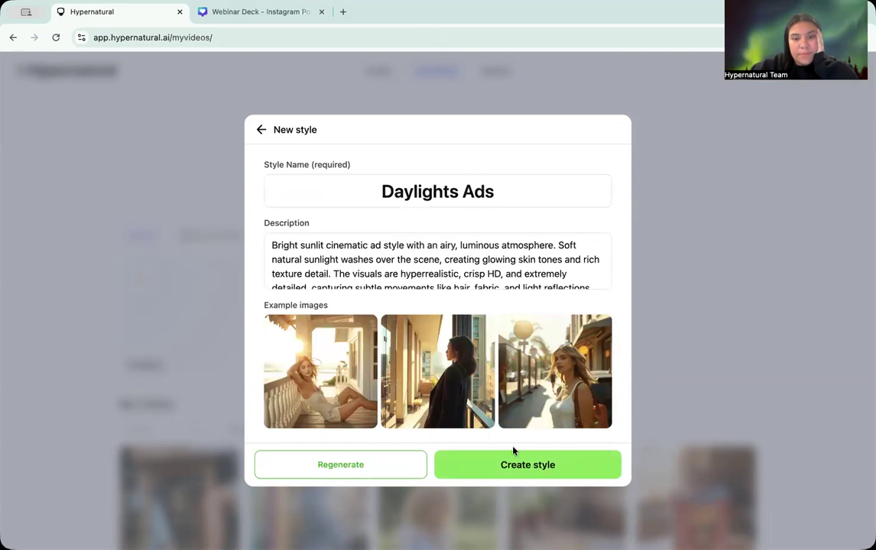
left_click(537, 464)
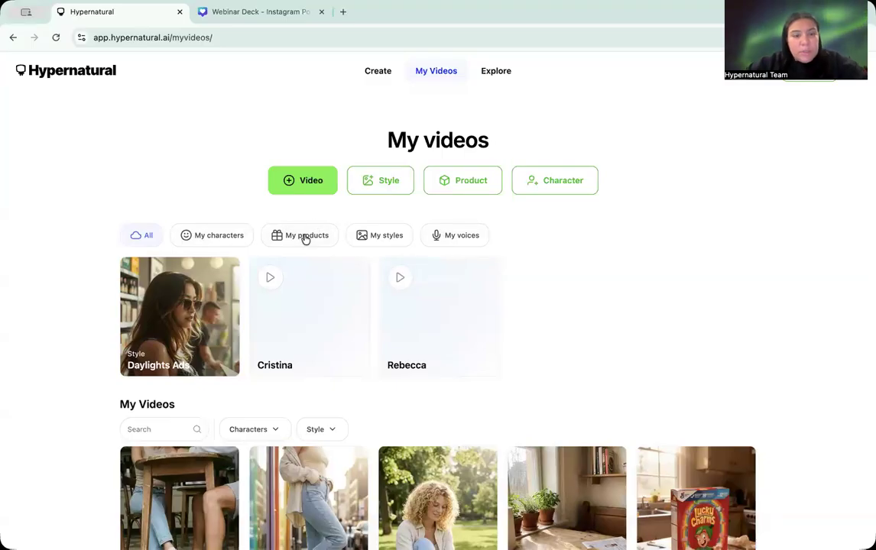
Start a custom character from a prompt, describing a relaxed, stylish woman with curly dirty-blonde hair, soft freckles and a chic minimalist outfit.
left_click(217, 240)
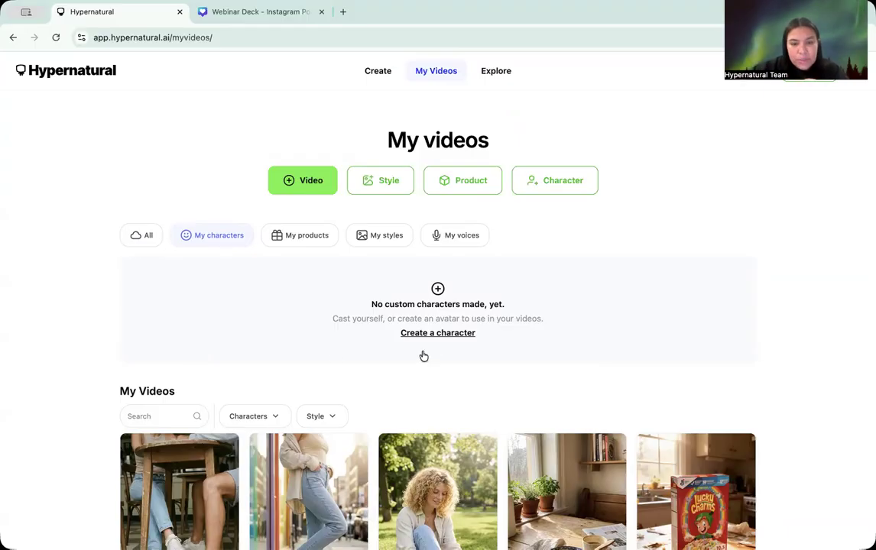
scroll(443, 334, "down", 2)
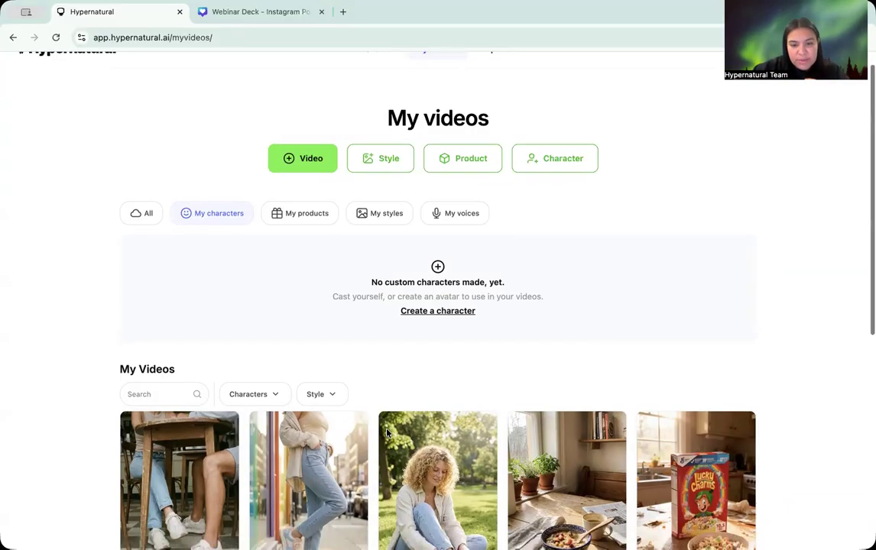
scroll(444, 316, "up", 2)
left_click(436, 334)
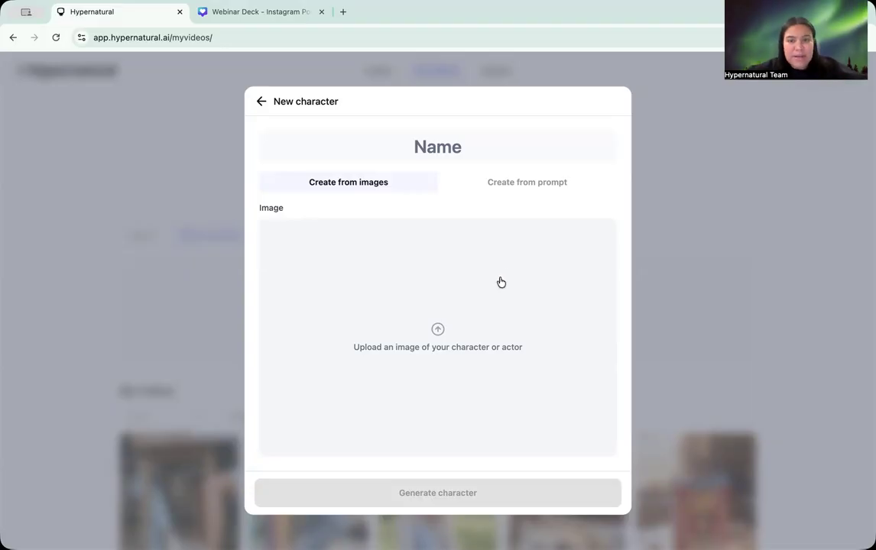
left_click(531, 192)
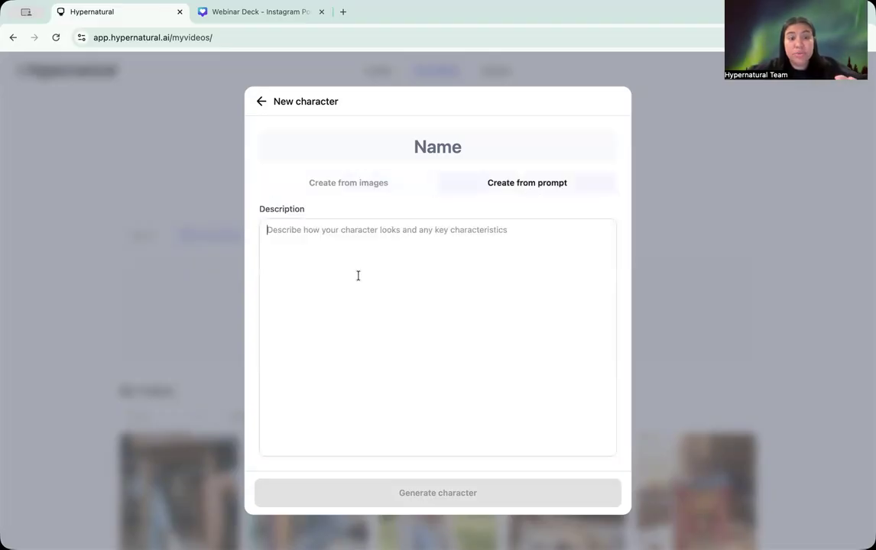
type("A relaxed, stylish woman with curly dirty-blonde hair and soft freckles dusted across her cheeks and nose stands confidently in an effortlessly chic minimalist outfit. She wears light-wash high-waisted jeans, a simple cream fitted tank, and an oversized linen button-down draped casually over her shoulders. Clean white sneakers and delicate gold jewelry complete the look. The overall style feels modern, natural, and casually elegant, like a minimalist lifestyle brand campaign.")
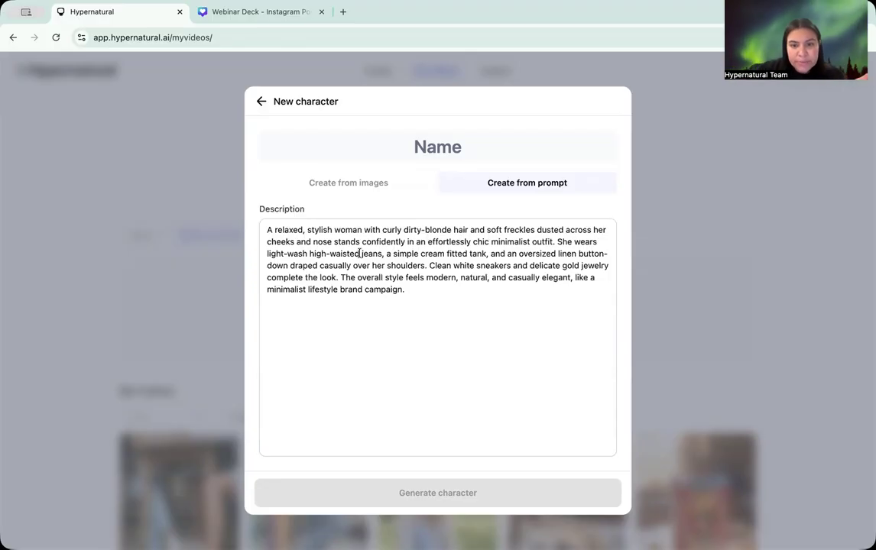
Remove the clean white sneakers from the character description so that the sentence begins with "Delicate gold jewelry".
left_click_drag(527, 265, 429, 267)
key("BackSpace")
key("Delete")
type("D")
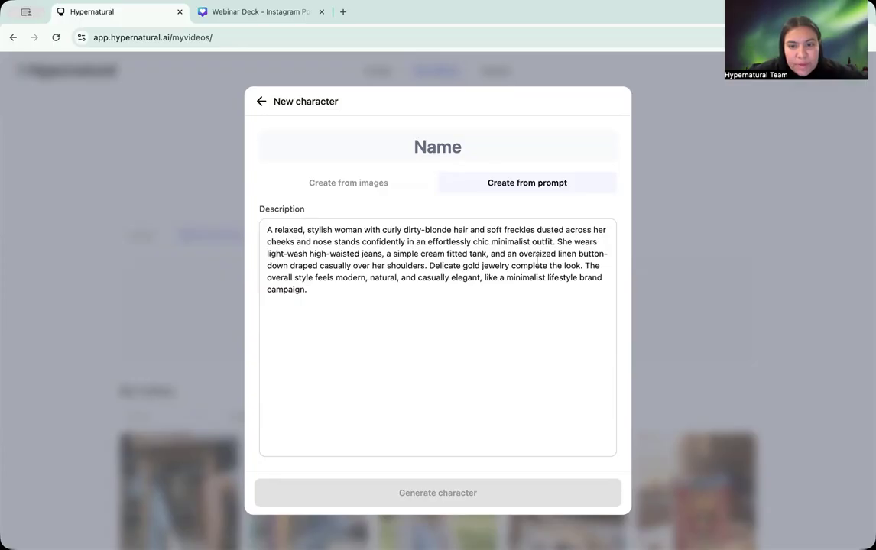
left_click_drag(510, 265, 429, 266)
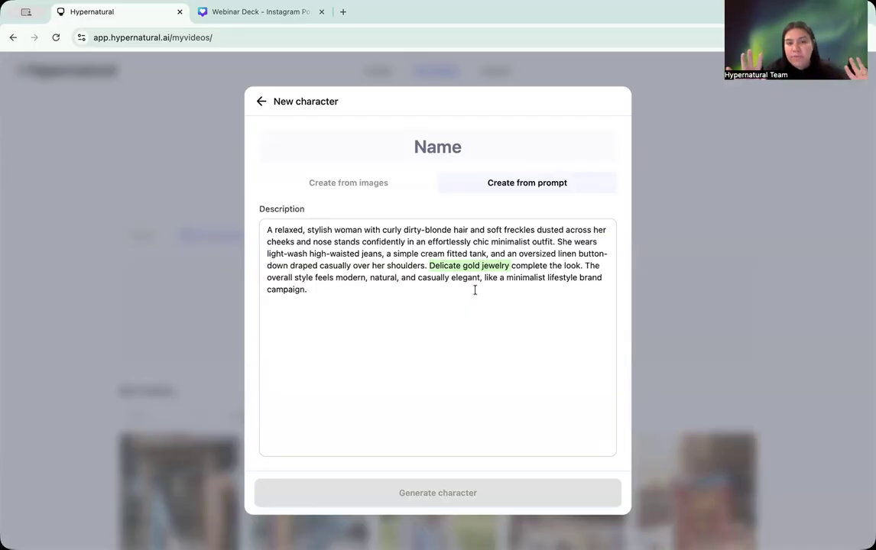
Enter the character's name and generate the character from the description.
left_click(444, 150)
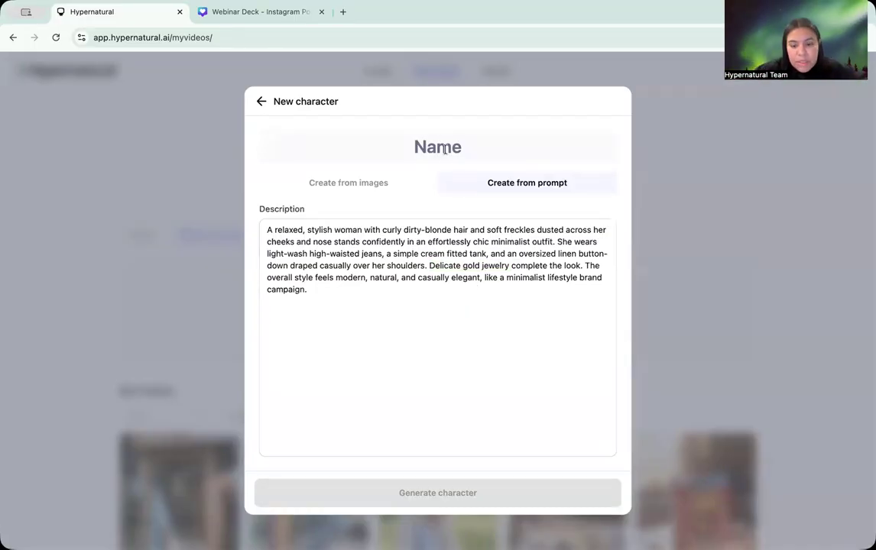
type("Jamie")
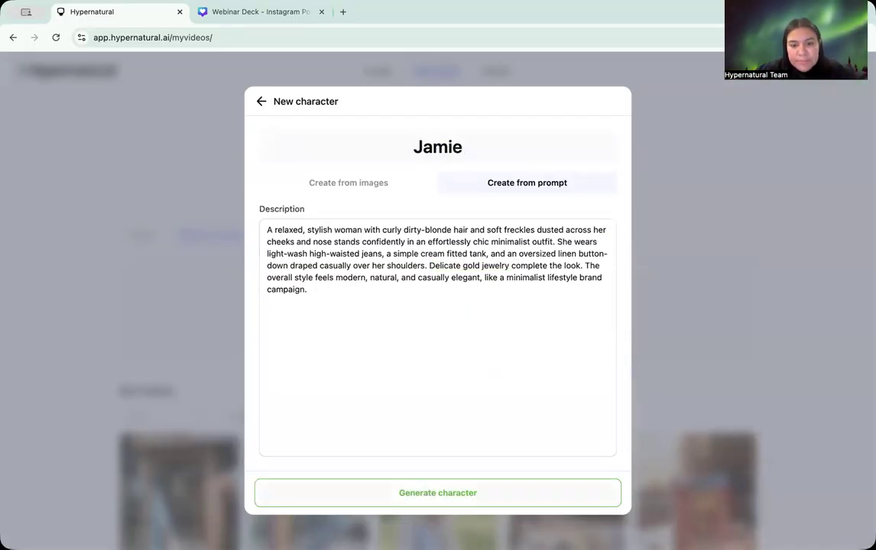
left_click(443, 498)
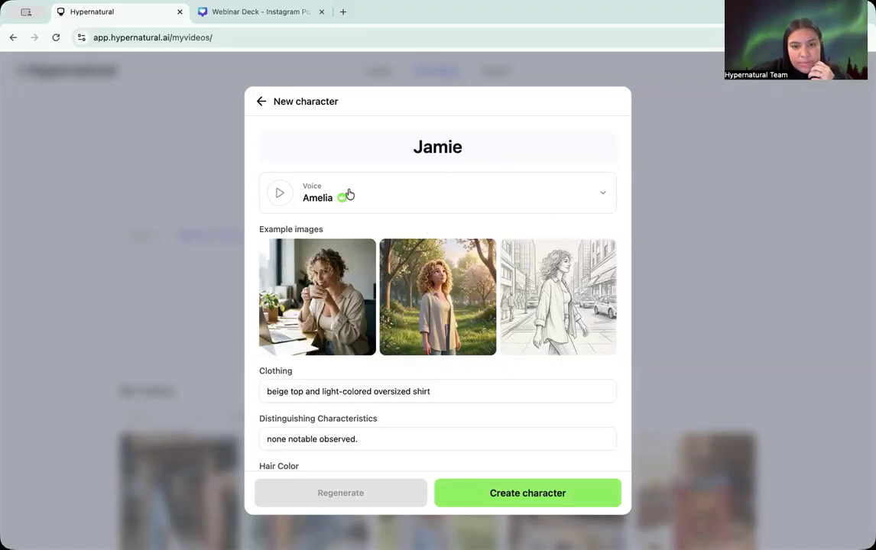
Play the voice sample assigned to the generated character and look over its example images.
scroll(348, 195, "down", 1)
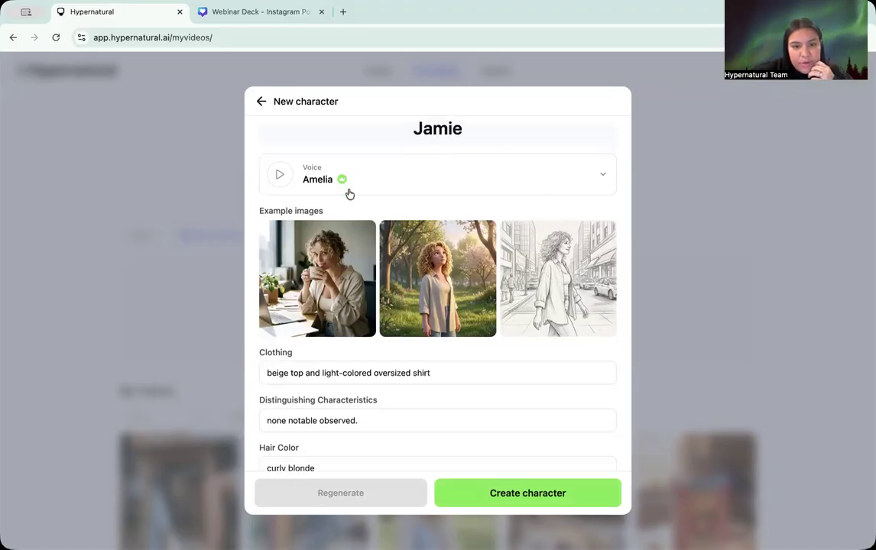
left_click(280, 177)
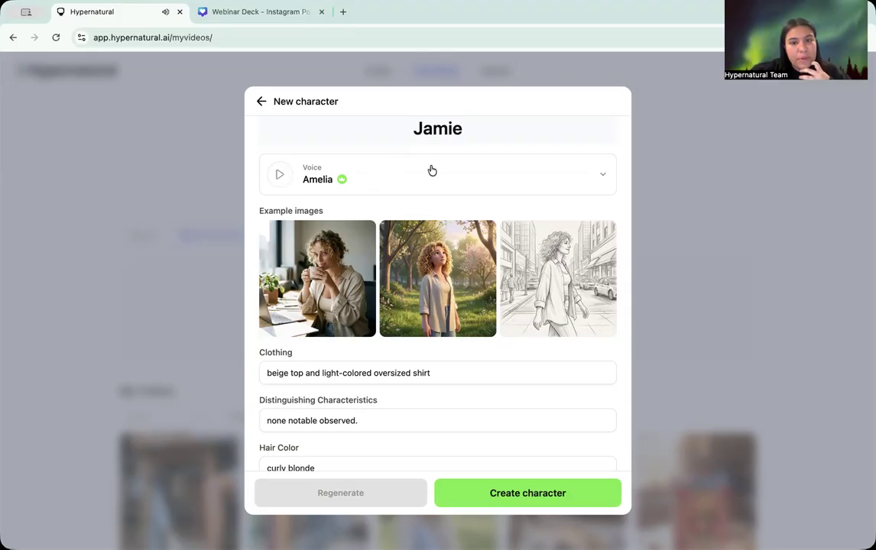
scroll(431, 170, "down", 1)
scroll(368, 226, "up", 2)
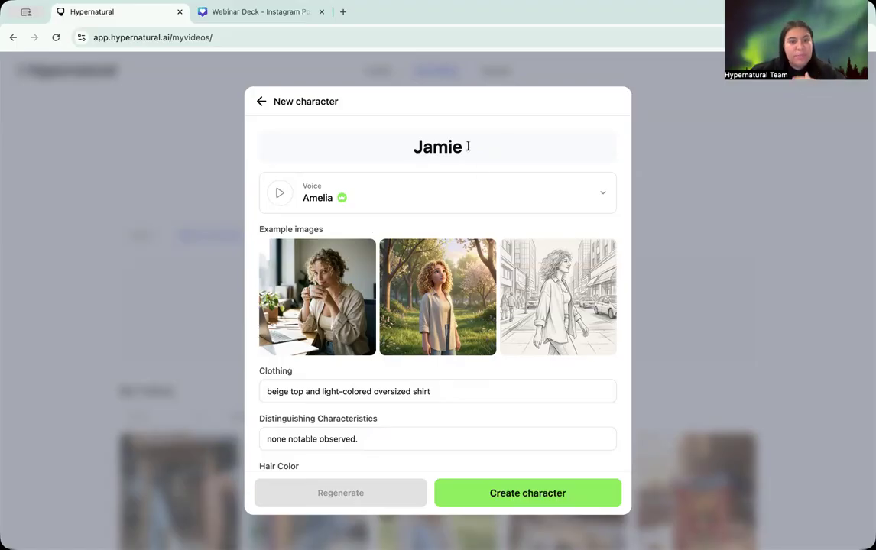
Review the character's attributes from clothing and hair to build and height, and create the character.
scroll(388, 239, "down", 5)
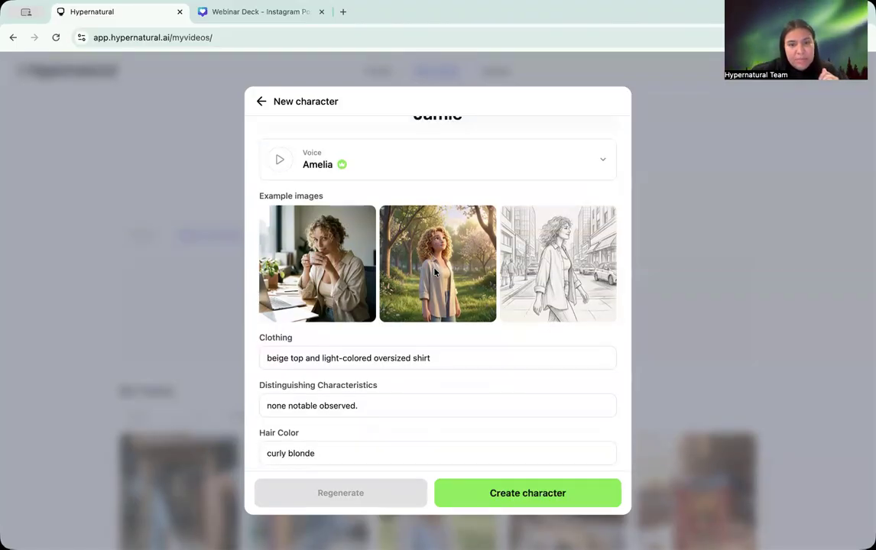
scroll(433, 268, "up", 3)
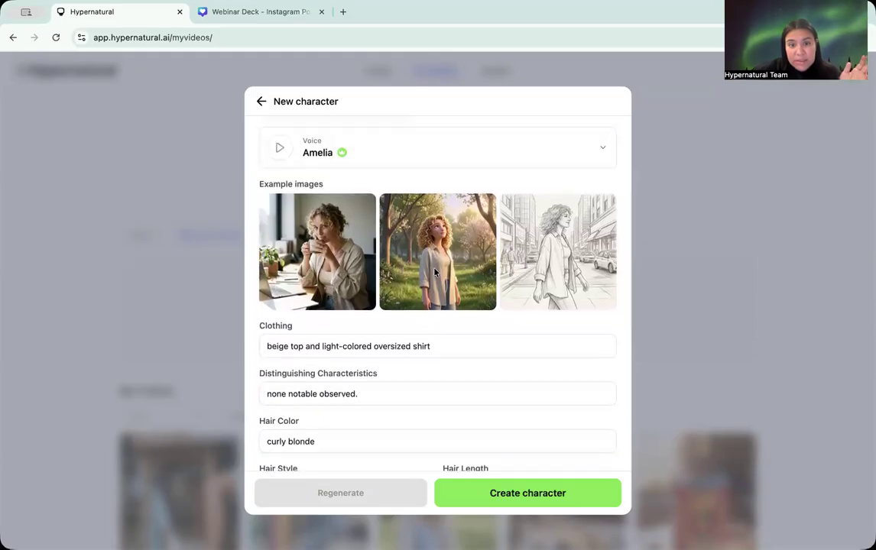
scroll(433, 269, "down", 4)
scroll(433, 271, "up", 2)
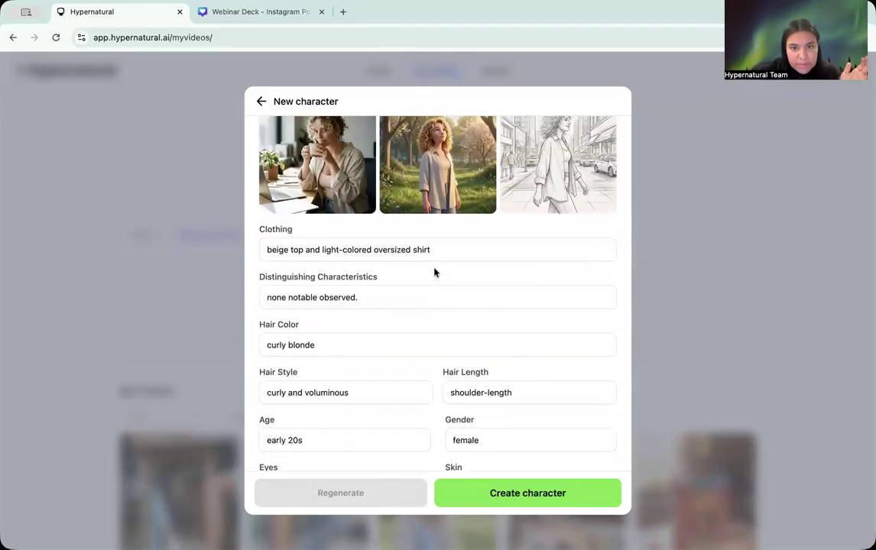
scroll(433, 272, "down", 3)
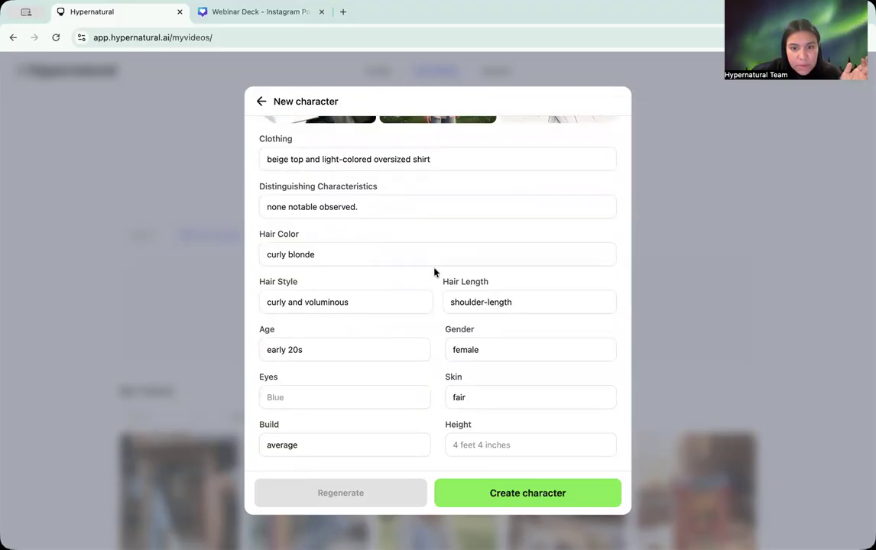
scroll(434, 272, "up", 5)
scroll(434, 272, "up", 1)
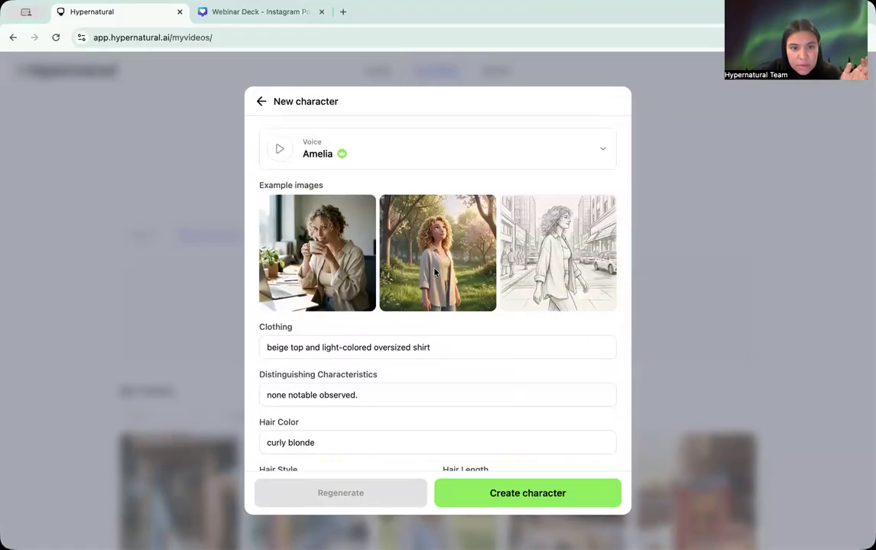
left_click(546, 493)
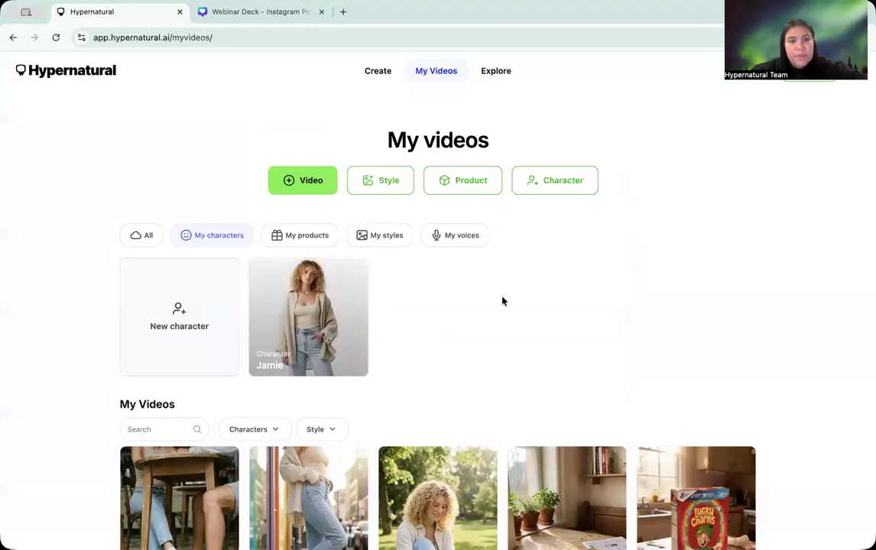
Start a new character from a prompt, describing an athletic olive-skinned woman with a slick-back bun in luxury athleisure, and enter the character's name.
scroll(411, 291, "down", 1)
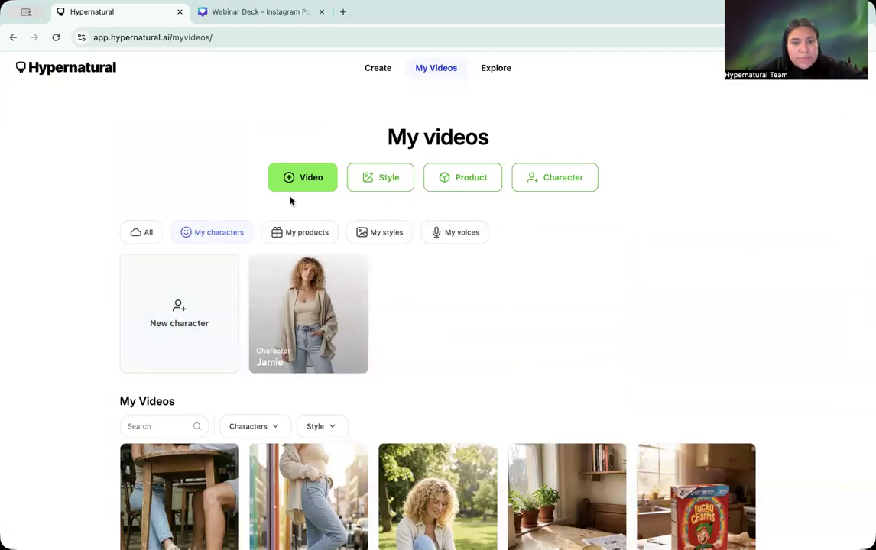
left_click(582, 189)
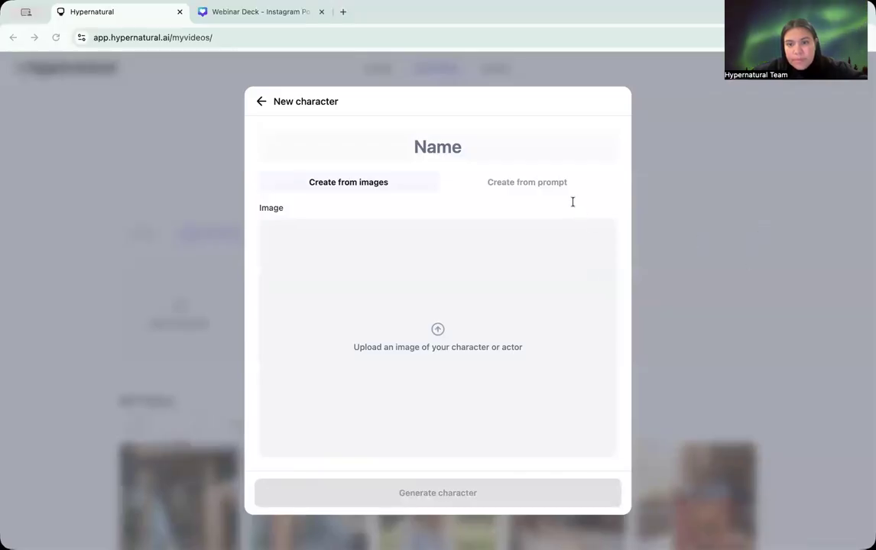
left_click(510, 181)
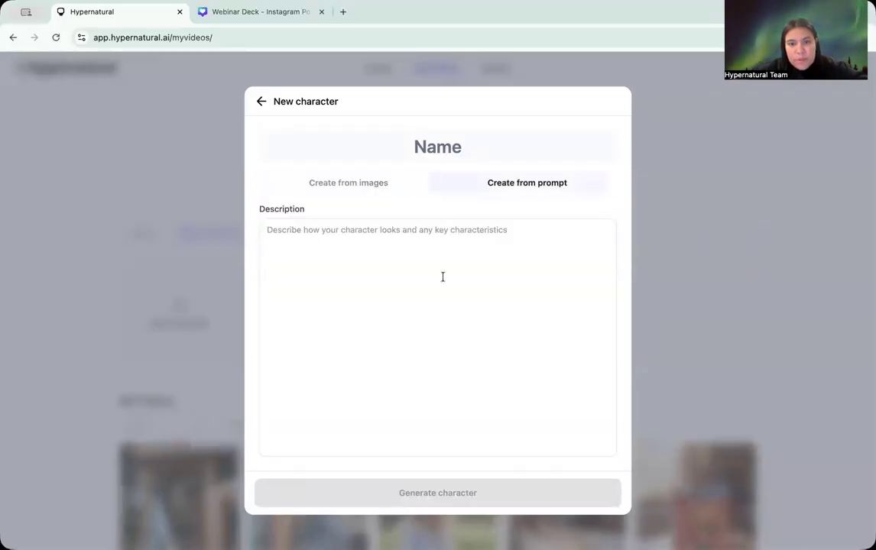
left_click(441, 276)
type("Athletic woman with olive skin and a sleek slick-back bun, toned build, wearing a charcoal cropped performance tank, forest-green high-waisted biker shorts, oversized cropped beige windbreaker, minimalist white running sneakers, gold hoop earrings and delicate chain necklace, luxury athleisure street style, confident pose, fashion editorial photography.")
left_click(456, 157)
type("Alia")
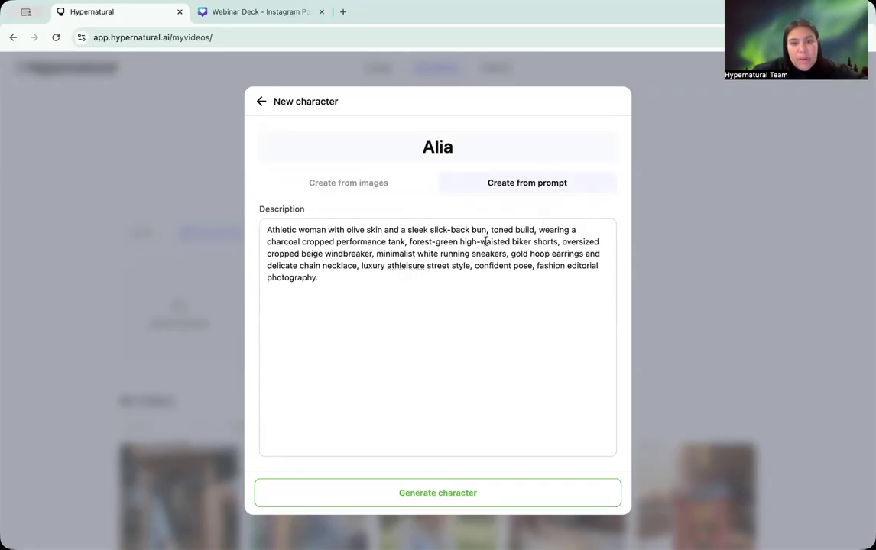
Replace "forest-green" with "charcoal" for the high-waisted biker shorts in the character description.
double_click(437, 243)
double_click(283, 242)
key("ctrl+c")
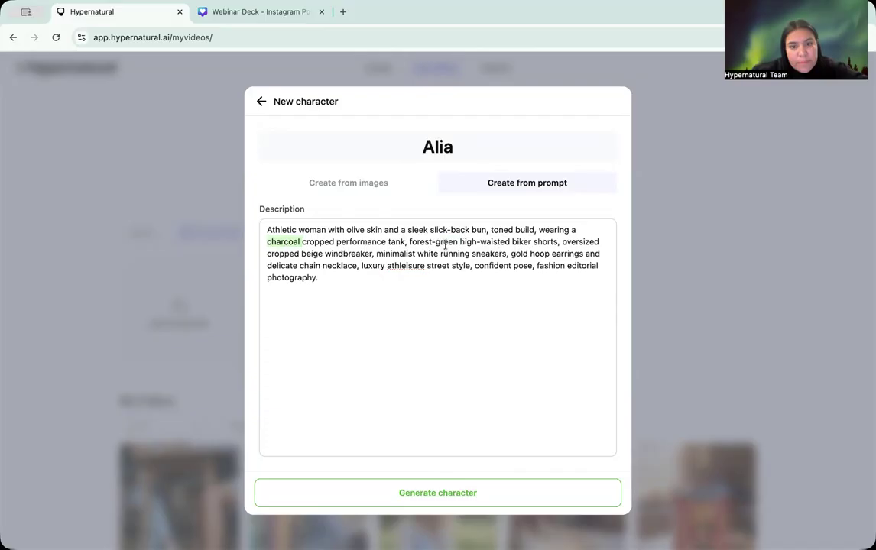
left_click_drag(459, 243, 409, 243)
key("ctrl+v")
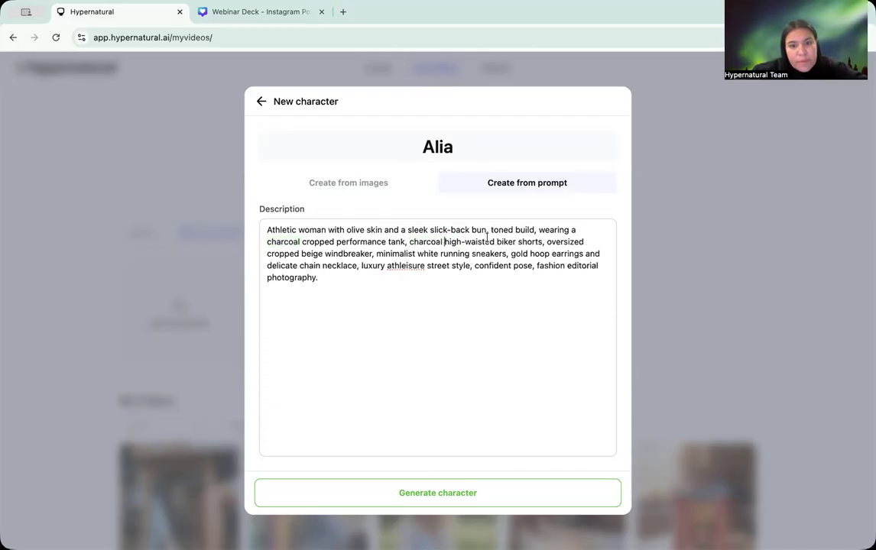
Change the oversized cropped windbreaker's color to "pale pink" in the character description.
left_click_drag(322, 254, 303, 254)
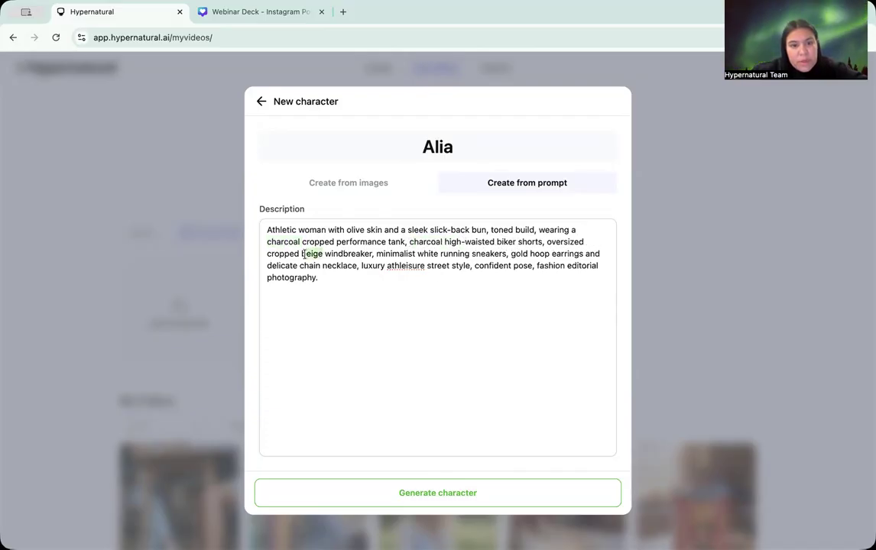
key("BackSpace")
type("pale pin")
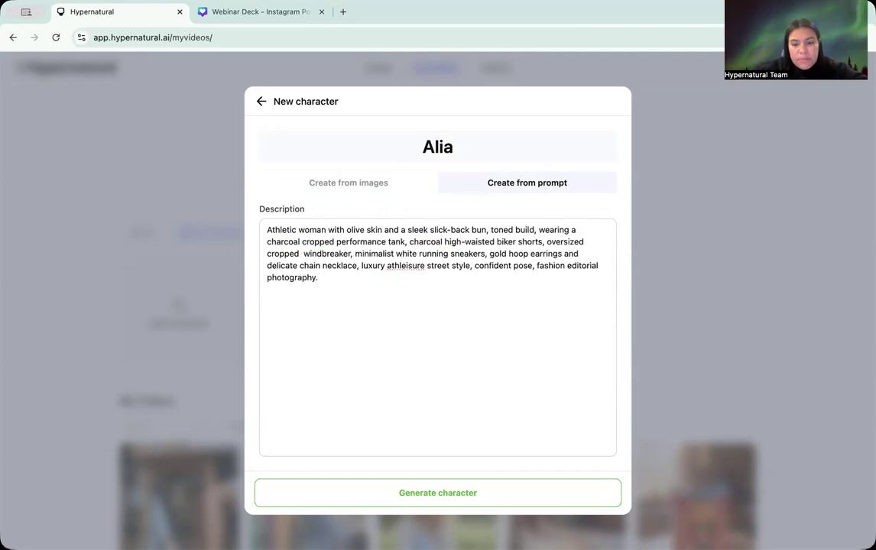
type("k")
left_click(459, 294)
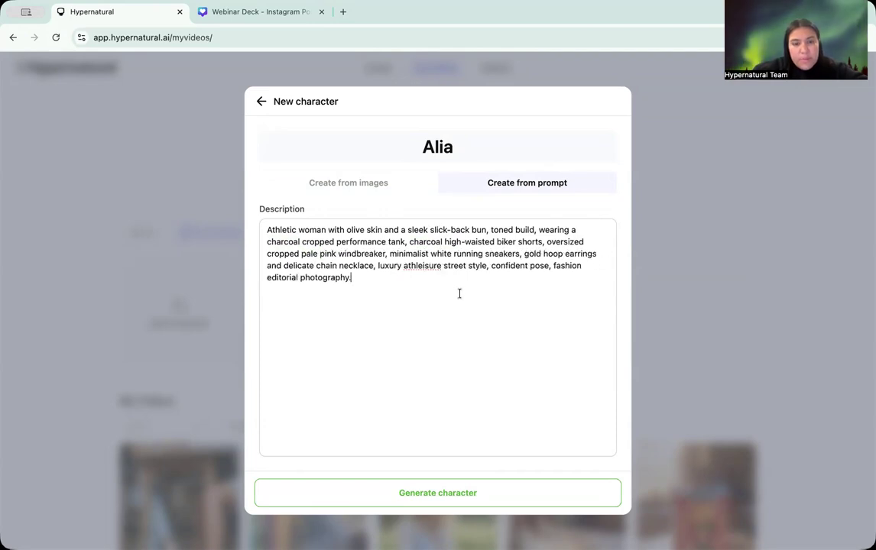
Remove the minimalist white running sneakers from the description and generate the character.
left_click_drag(523, 254, 390, 254)
key("BackSpace")
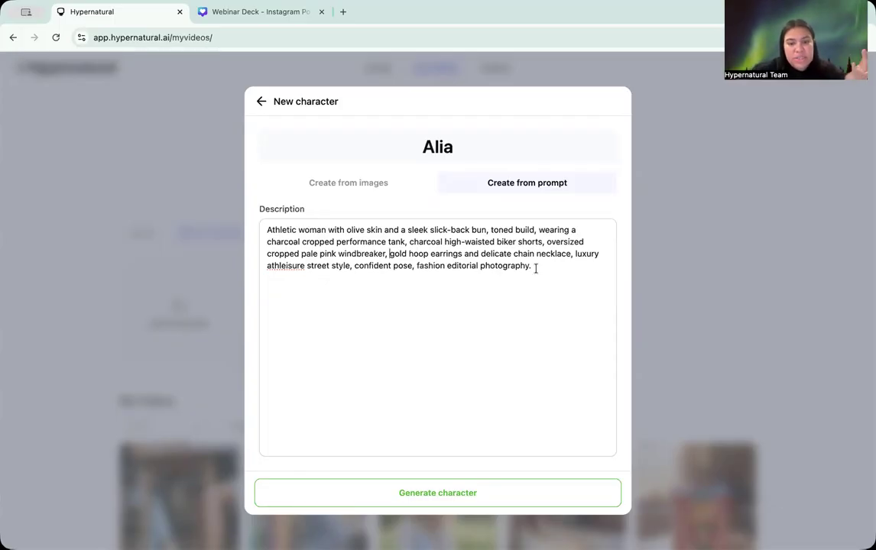
left_click(437, 495)
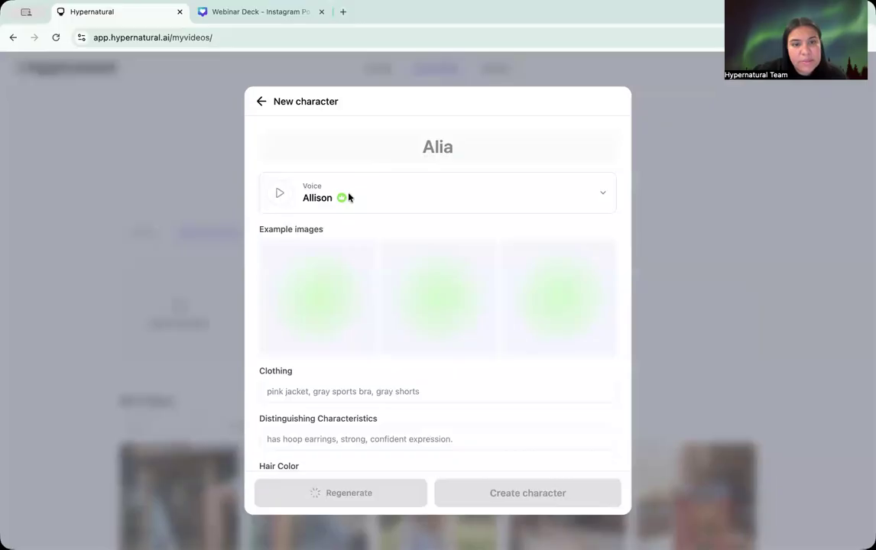
Play the sample of the character's assigned voice and browse the standard voices for a female alternative.
left_click(280, 194)
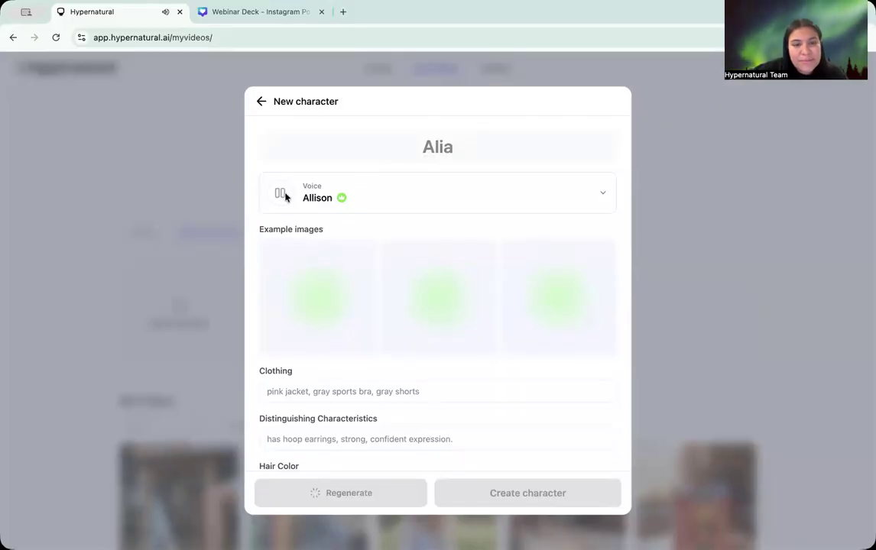
left_click(280, 194)
left_click(387, 197)
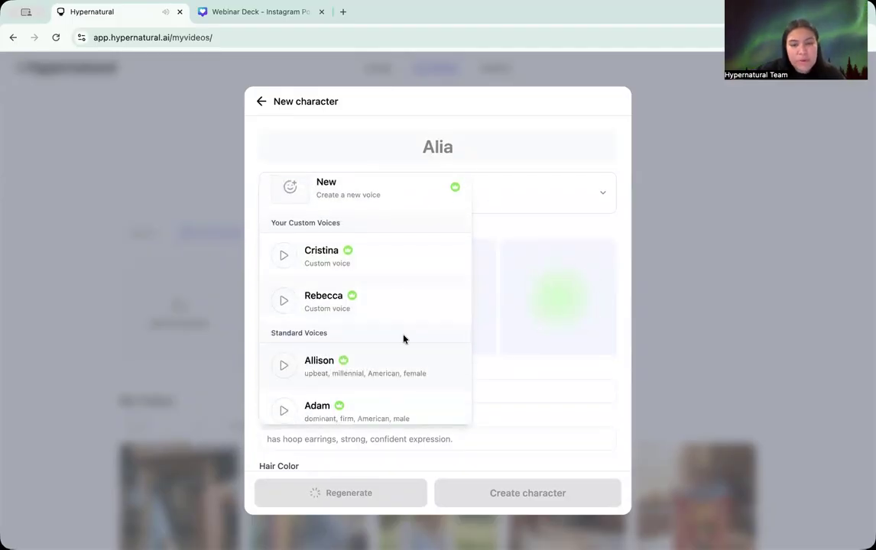
scroll(402, 339, "down", 2)
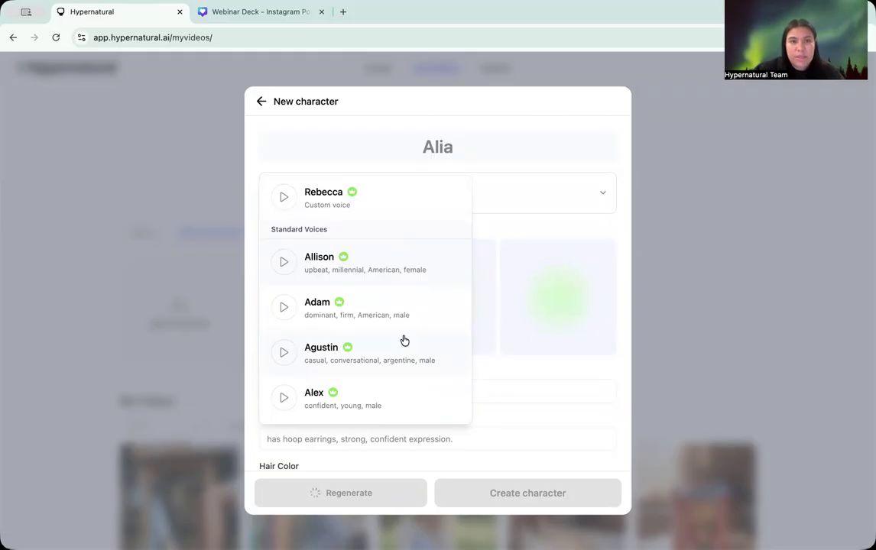
scroll(404, 340, "down", 2)
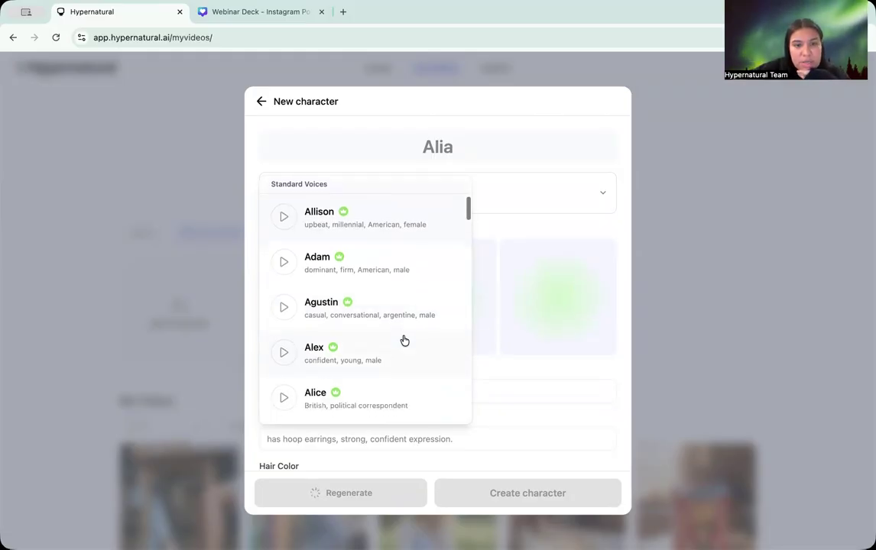
scroll(404, 340, "up", 1)
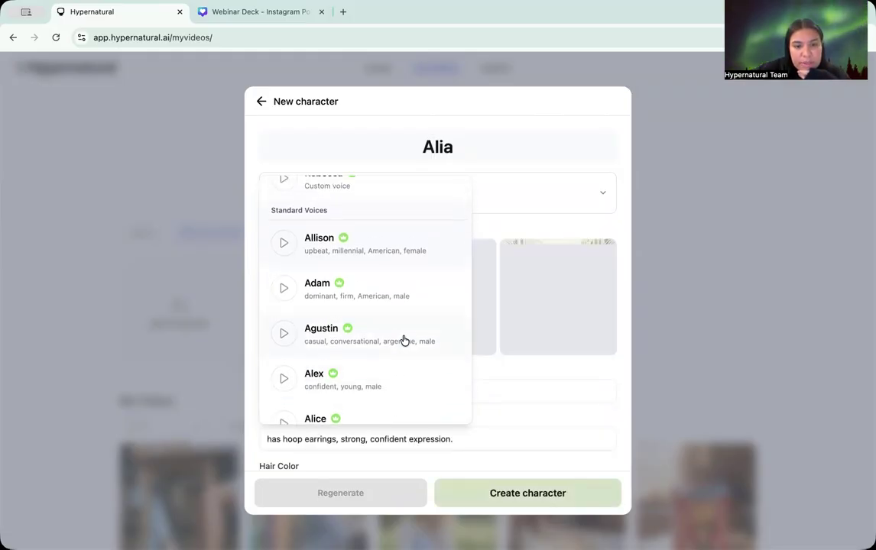
scroll(405, 340, "up", 1)
scroll(404, 340, "down", 3)
scroll(404, 340, "down", 3)
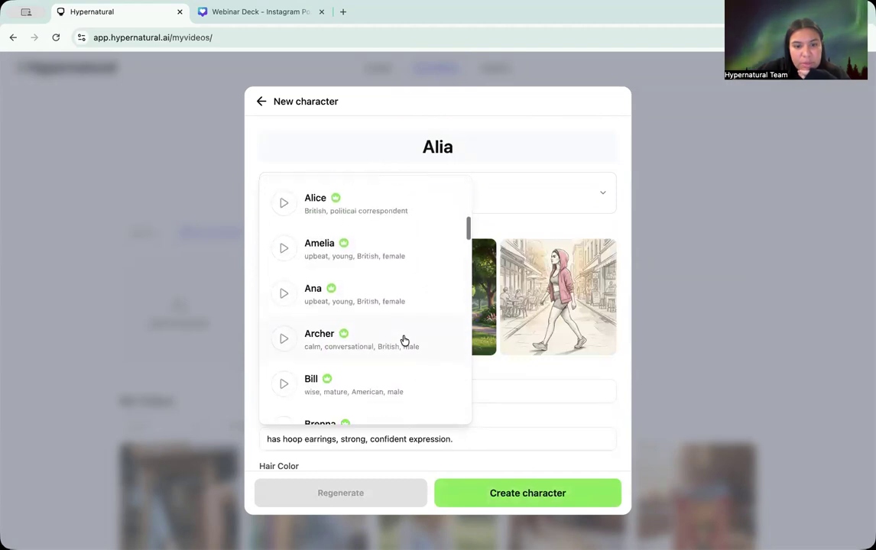
scroll(313, 348, "down", 2)
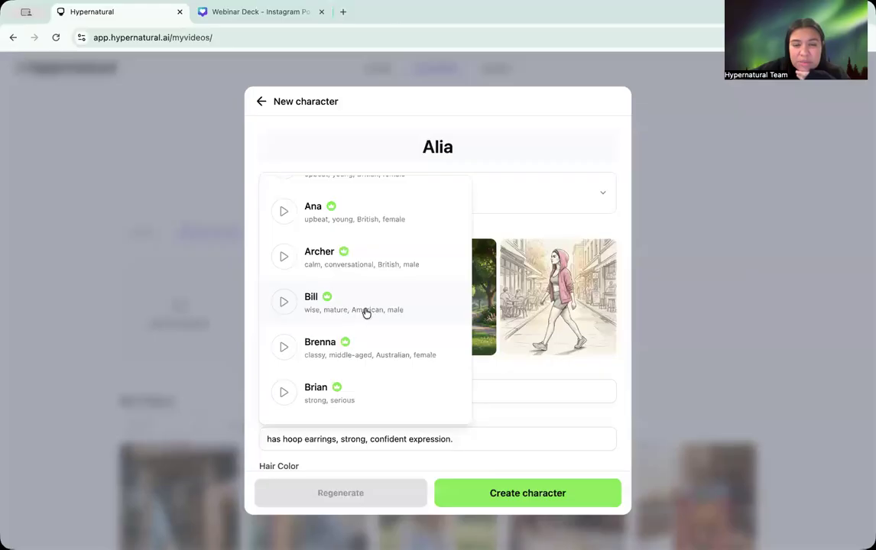
scroll(358, 360, "down", 2)
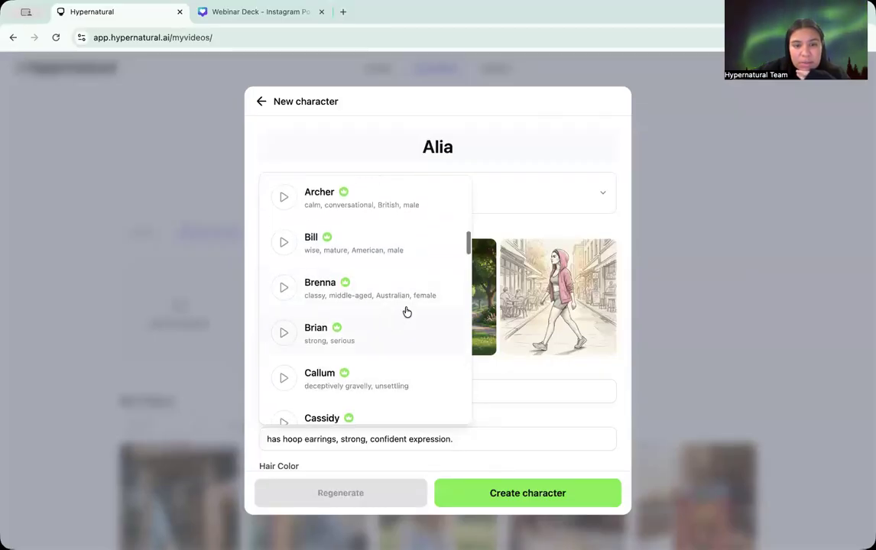
scroll(376, 320, "down", 6)
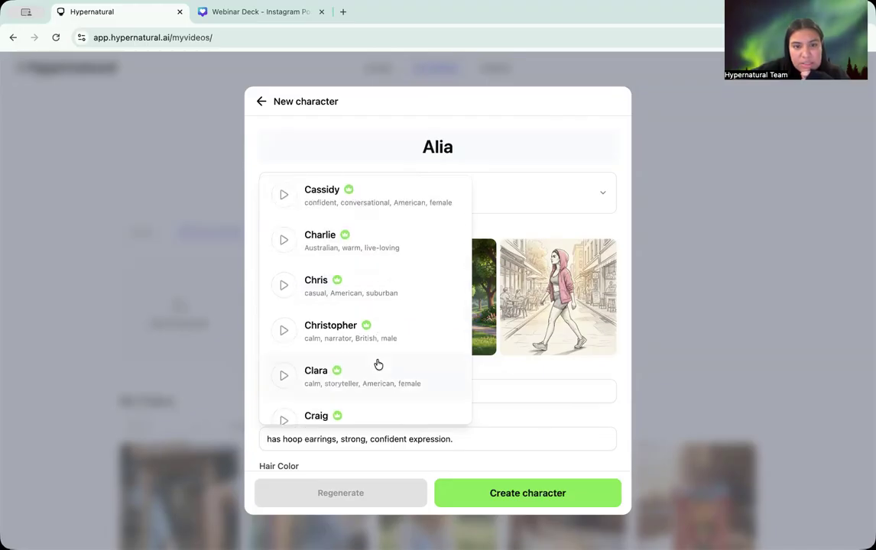
scroll(378, 365, "down", 5)
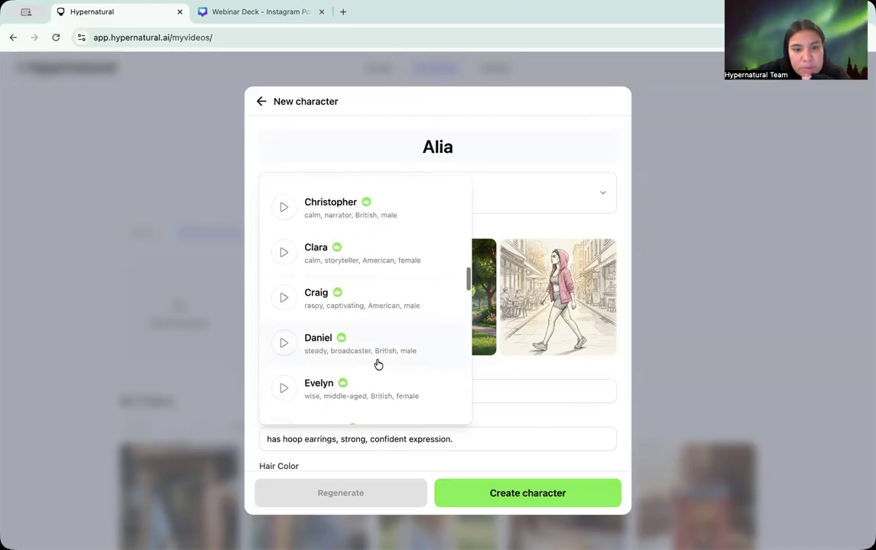
scroll(324, 337, "down", 4)
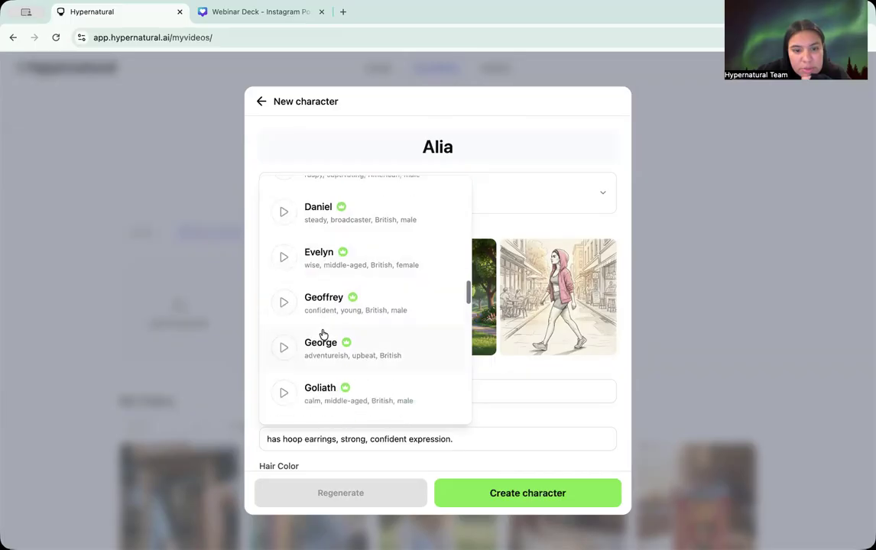
scroll(374, 334, "down", 4)
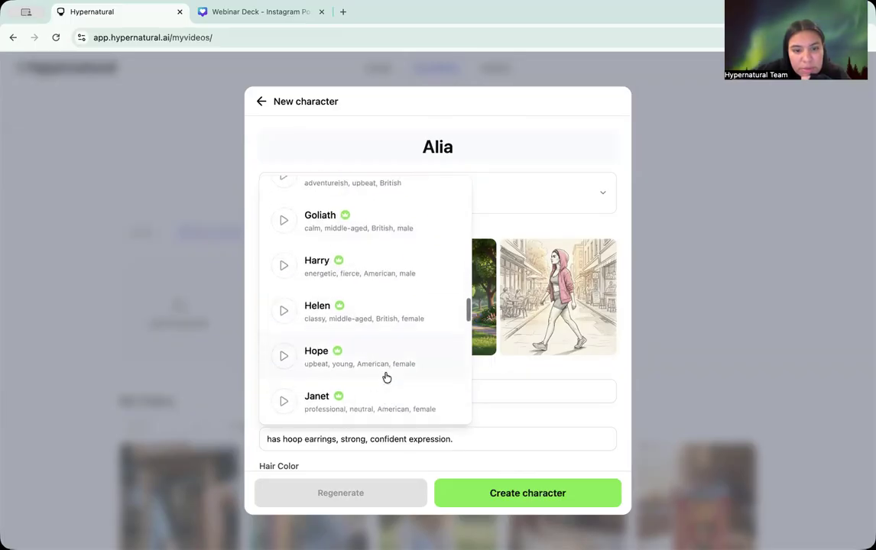
Play the samples of the standard American female voices Hope and Laura.
left_click(284, 334)
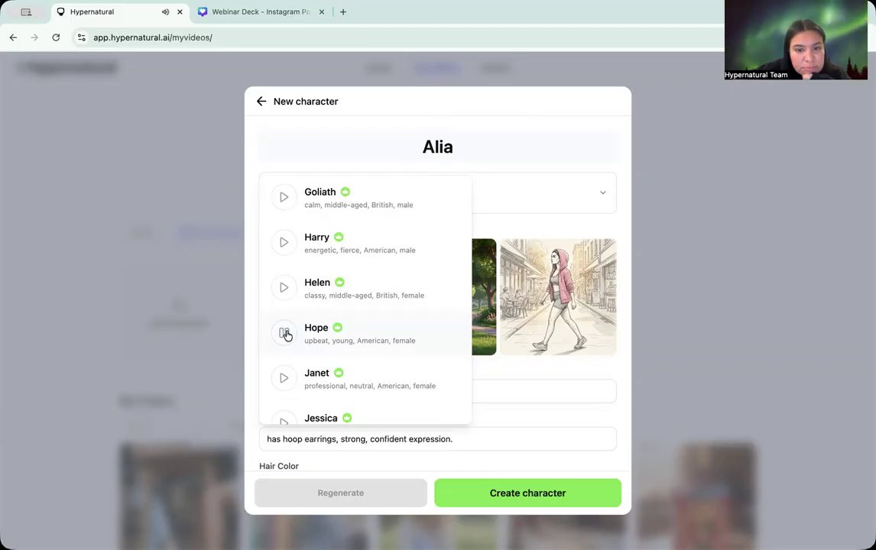
scroll(352, 386, "down", 4)
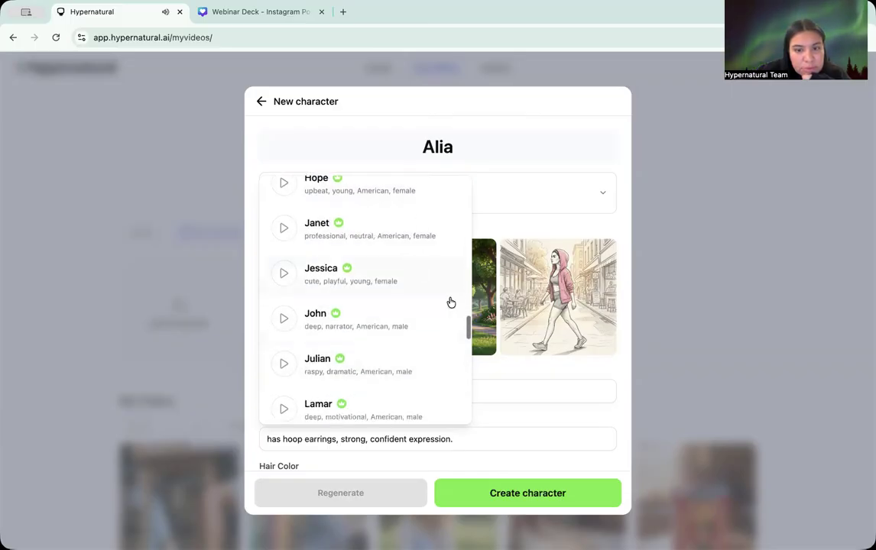
scroll(286, 363, "down", 3)
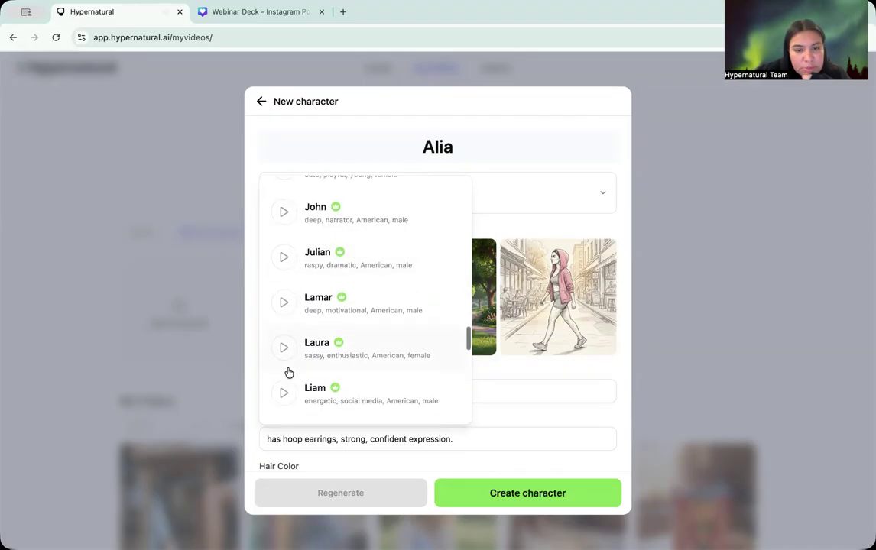
left_click(285, 334)
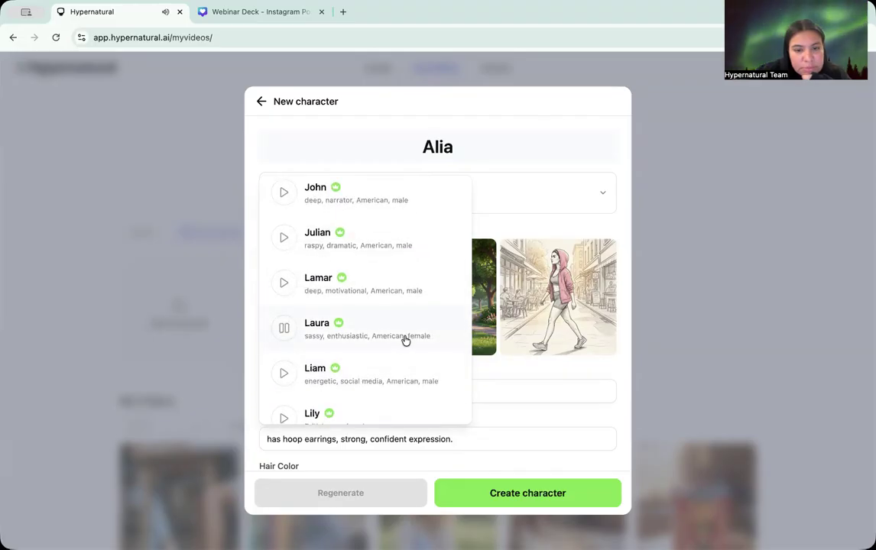
scroll(405, 340, "down", 3)
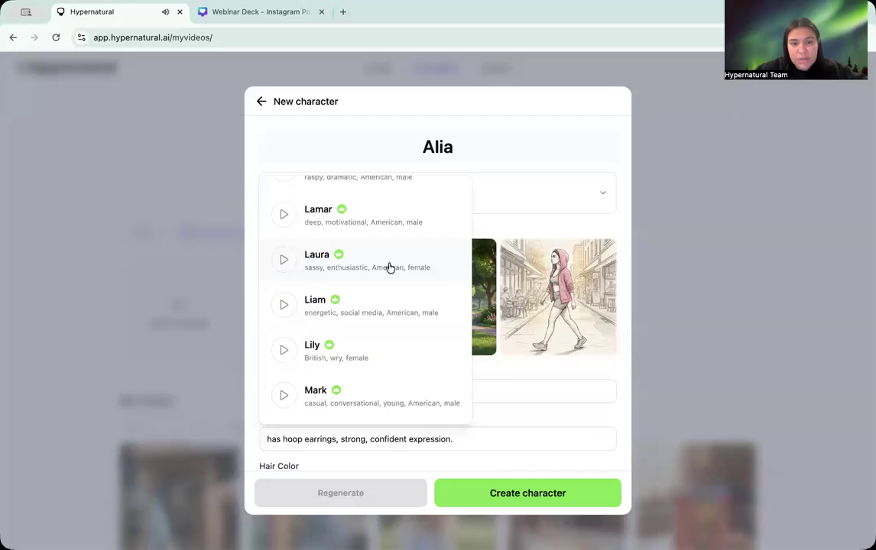
Return to the custom voices and try the sample of the first one.
scroll(388, 272, "up", 10)
scroll(389, 272, "up", 5)
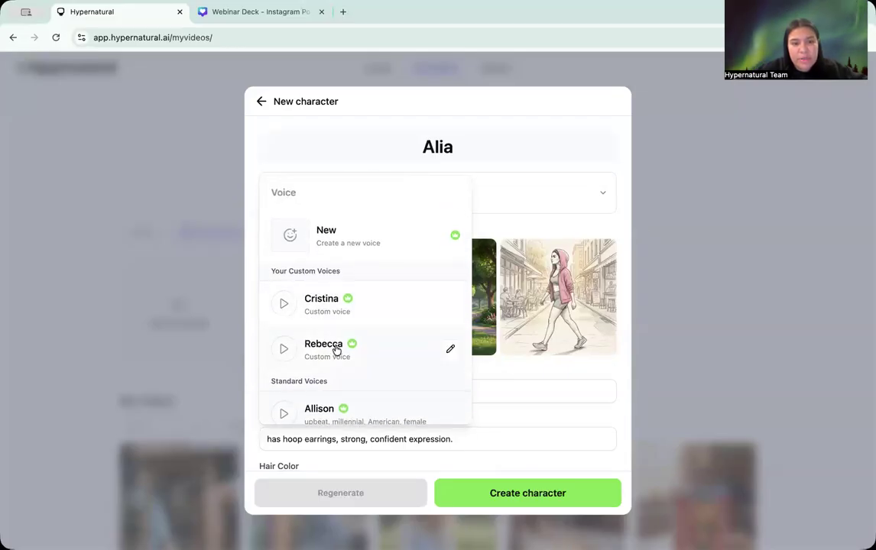
left_click(283, 305)
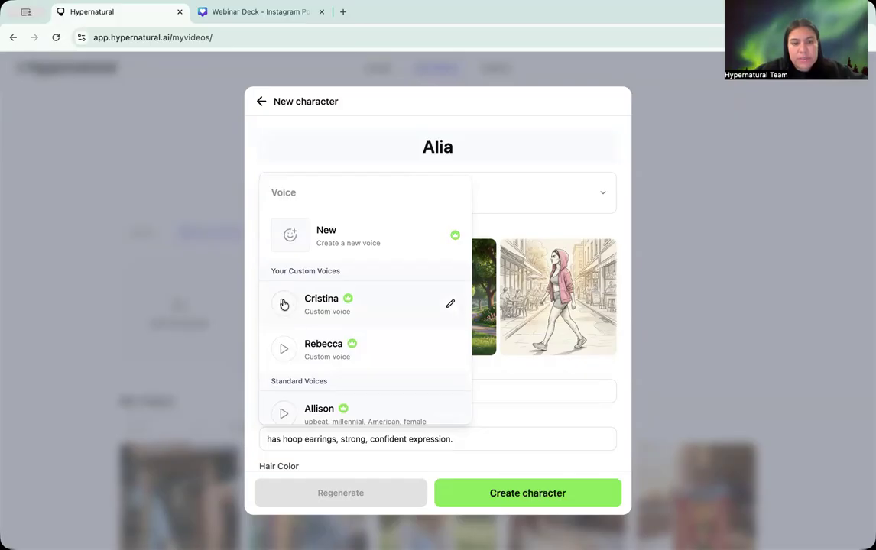
left_click(283, 305)
Look at the recording and file upload options for creating a new voice, and return to the character without creating one.
left_click(348, 238)
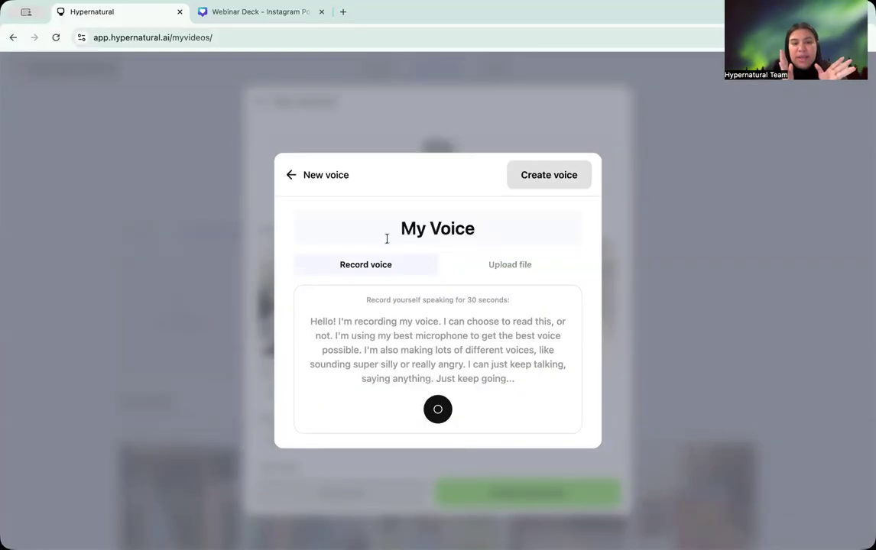
left_click(514, 266)
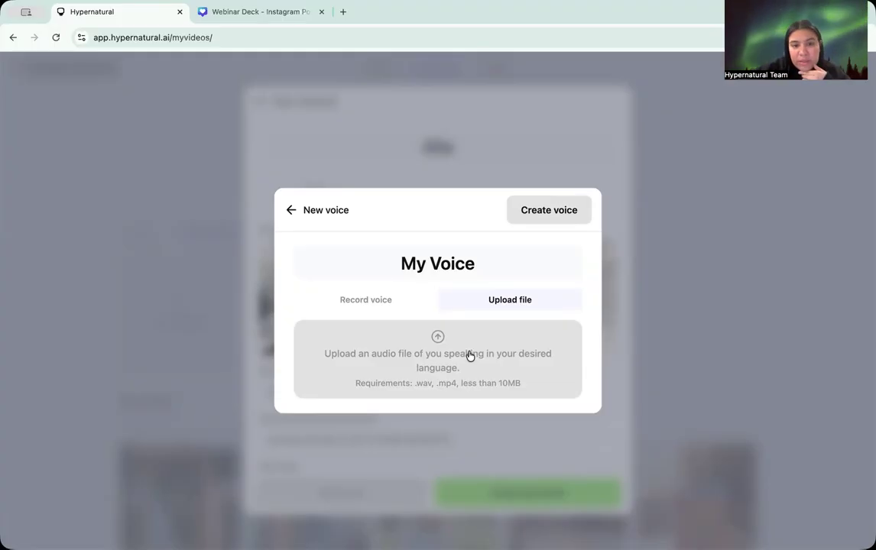
left_click(290, 211)
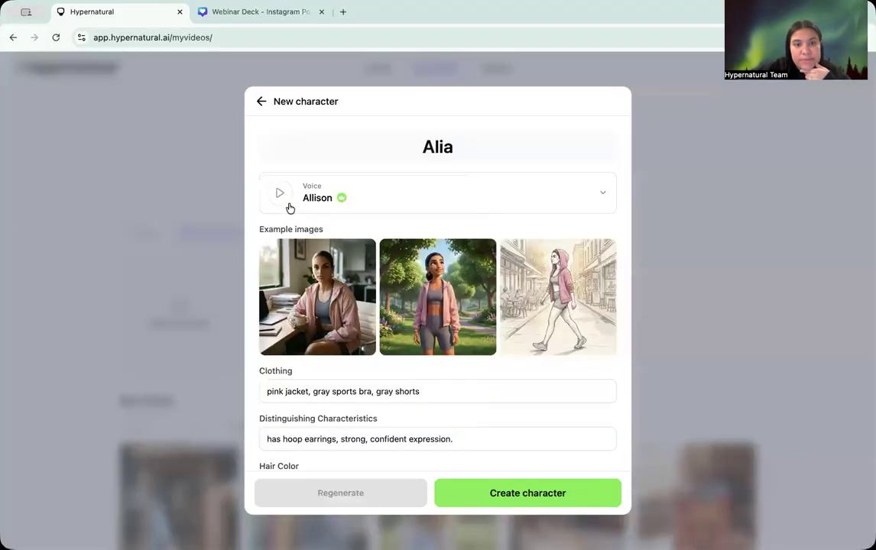
Assign the standard voice Laura to the new character.
left_click(354, 197)
scroll(409, 327, "down", 15)
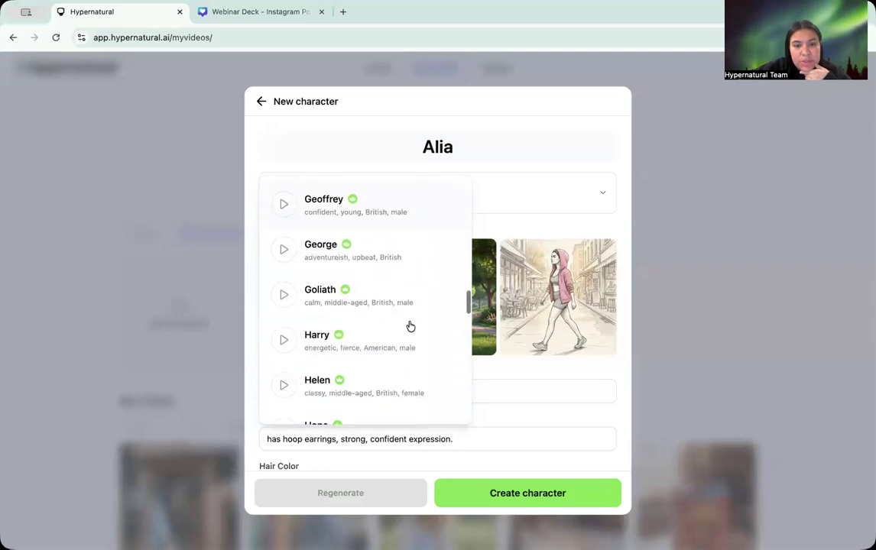
scroll(408, 325, "down", 3)
left_click(330, 322)
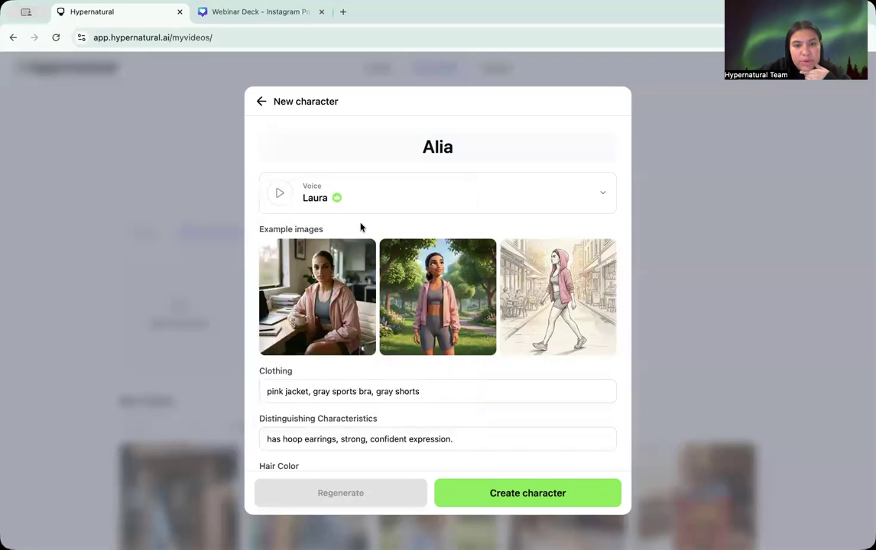
Review the new character's voice, example images and trait fields before creating it.
scroll(480, 421, "down", 3)
scroll(458, 413, "up", 3)
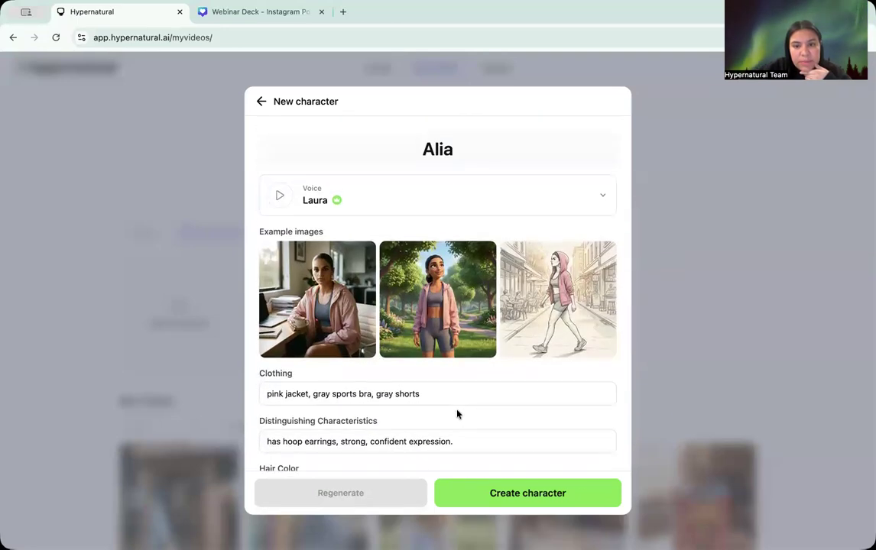
left_click(526, 496)
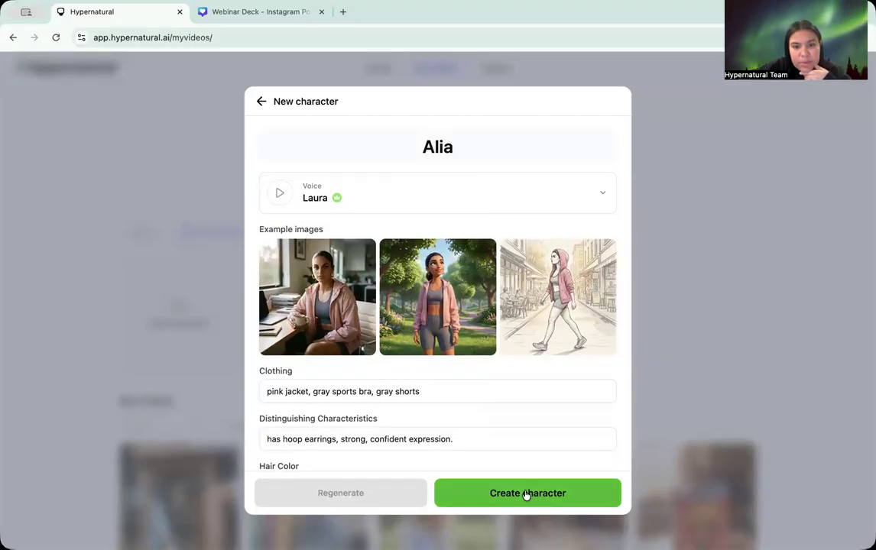
scroll(518, 388, "down", 3)
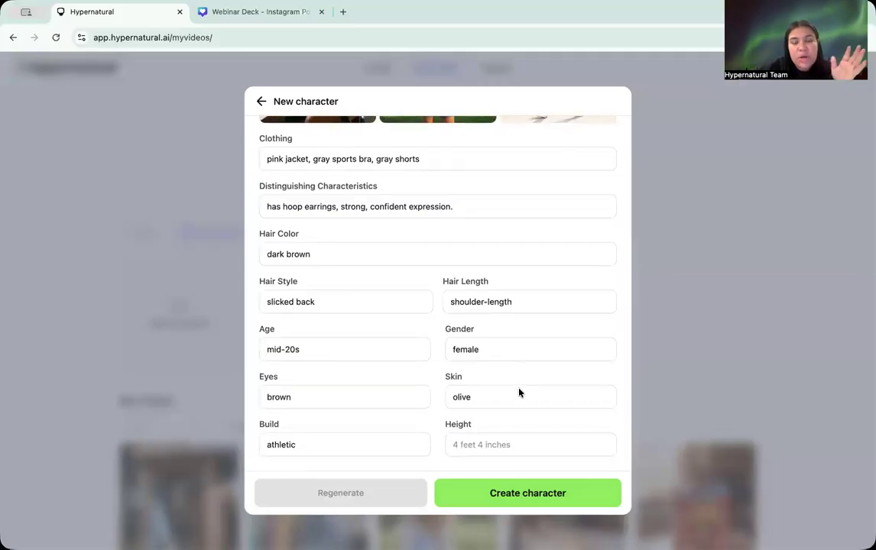
Change the clothing description to "light pink jacket, gray sports bra, gray shorts" and regenerate the example images.
left_click(295, 159)
left_click_drag(294, 159, 428, 158)
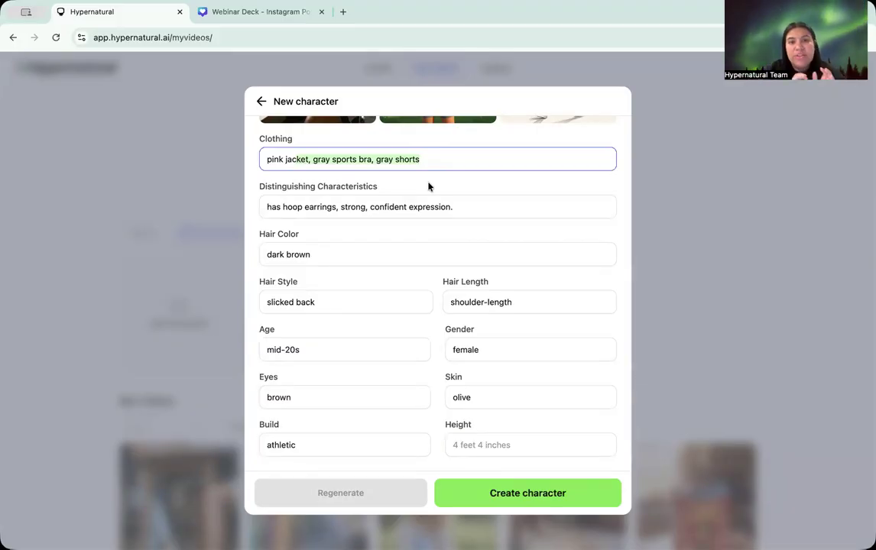
scroll(428, 186, "up", 2)
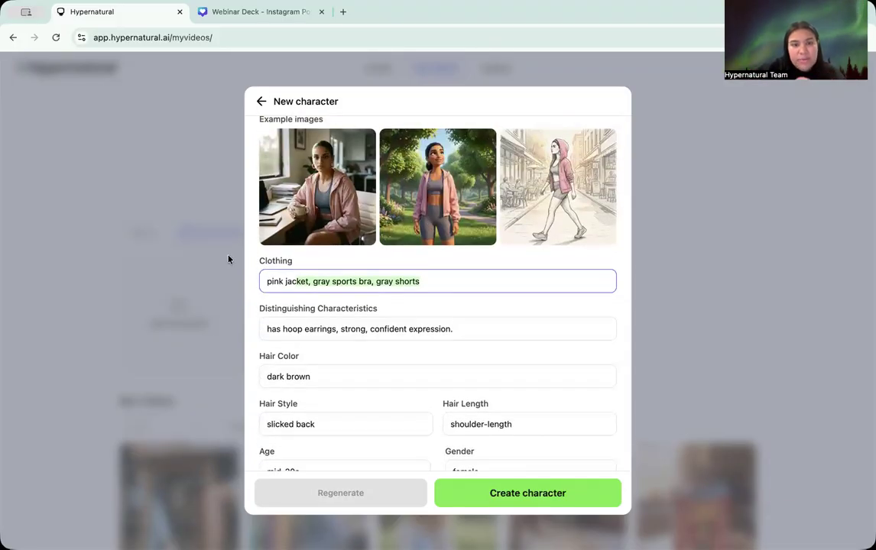
left_click(268, 281)
type("lighter")
scroll(307, 369, "down", 1)
key("Left")
key("BackSpace")
key("BackSpace")
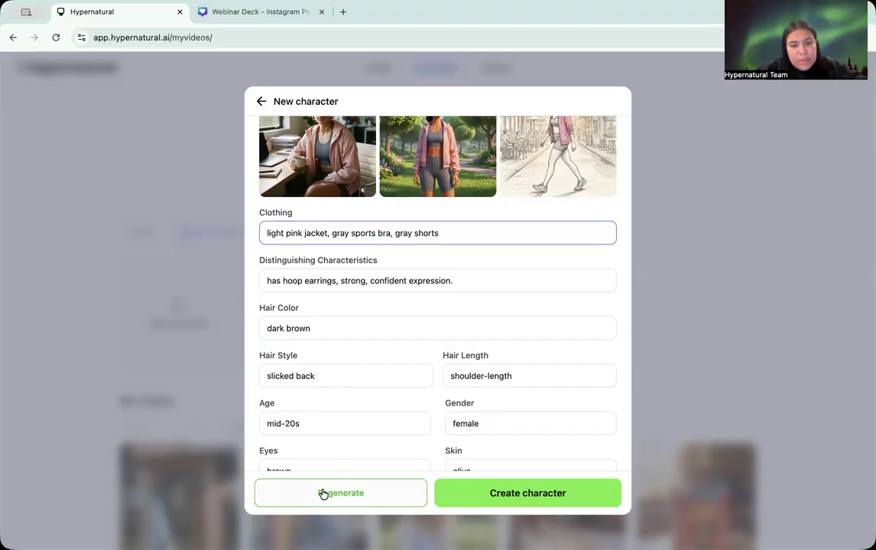
left_click(340, 494)
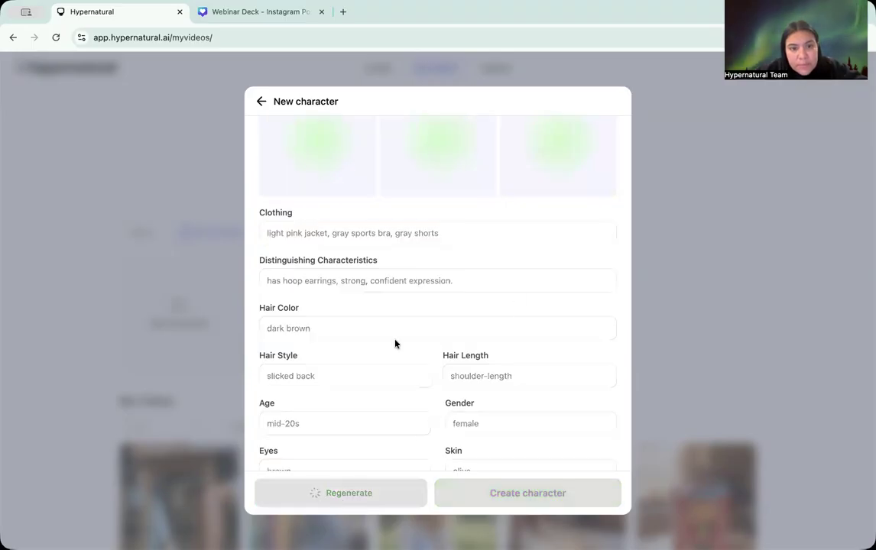
Check the regenerated example images and trait fields, and create the character.
scroll(395, 344, "up", 2)
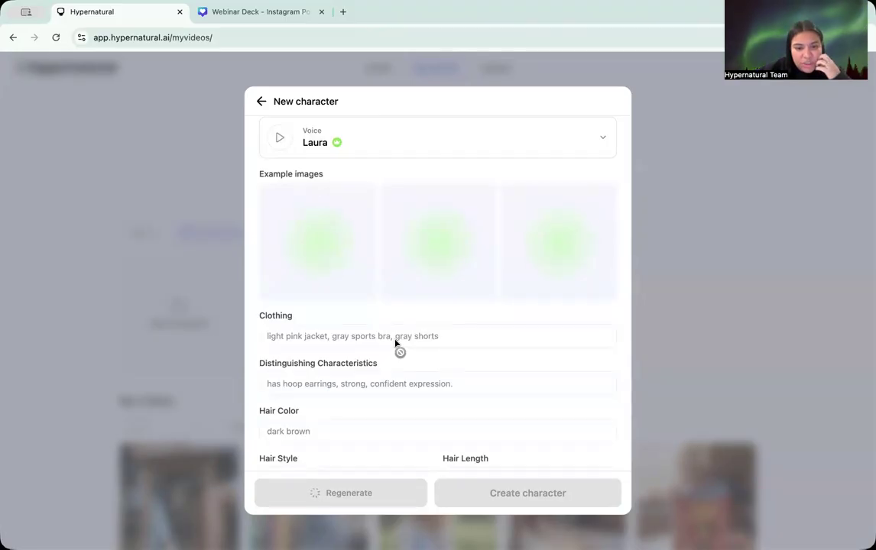
scroll(395, 344, "down", 3)
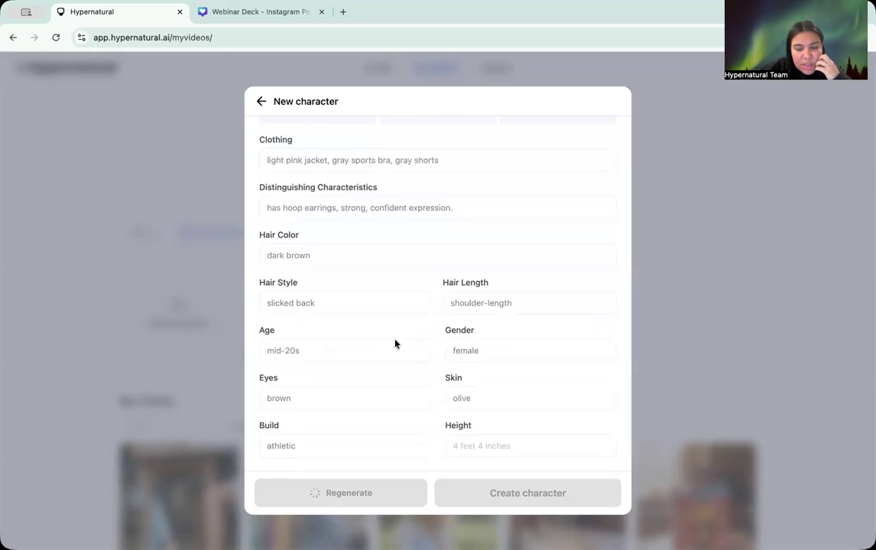
scroll(395, 344, "up", 4)
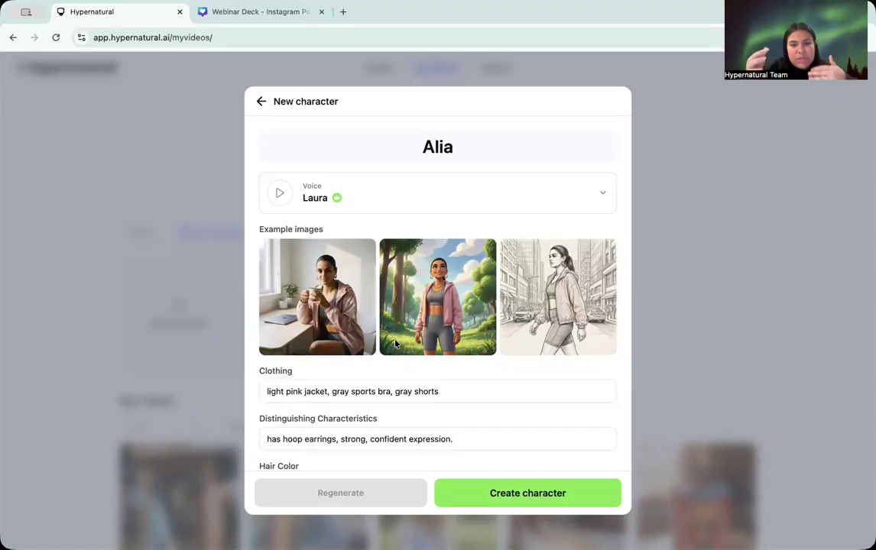
scroll(313, 303, "down", 2)
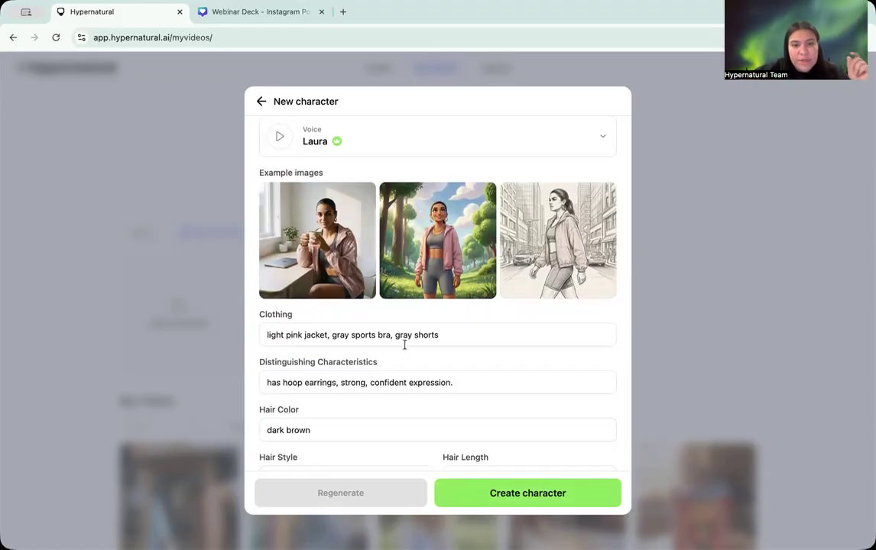
scroll(404, 345, "down", 1)
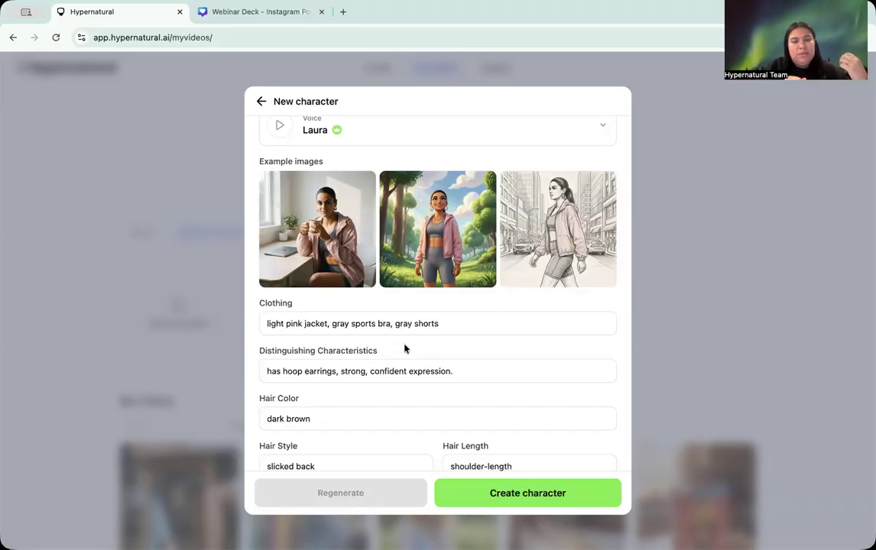
scroll(404, 348, "up", 3)
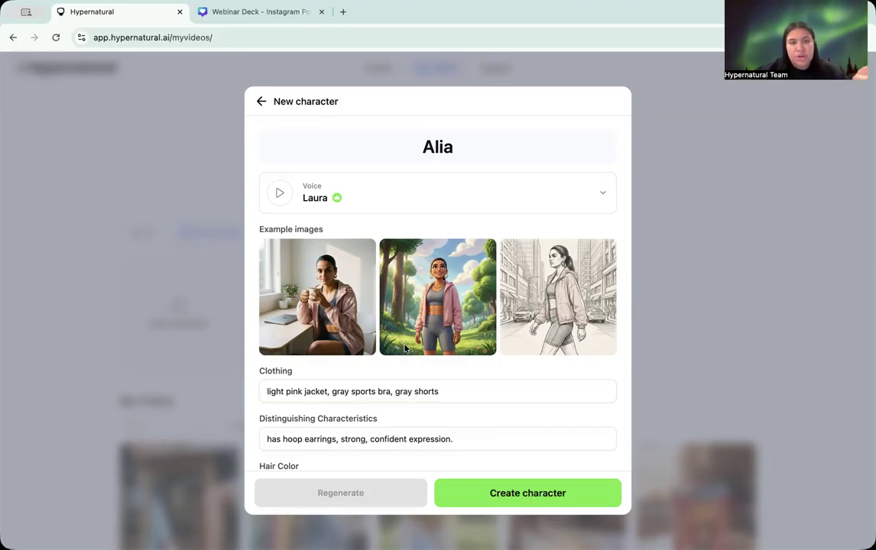
scroll(405, 347, "down", 3)
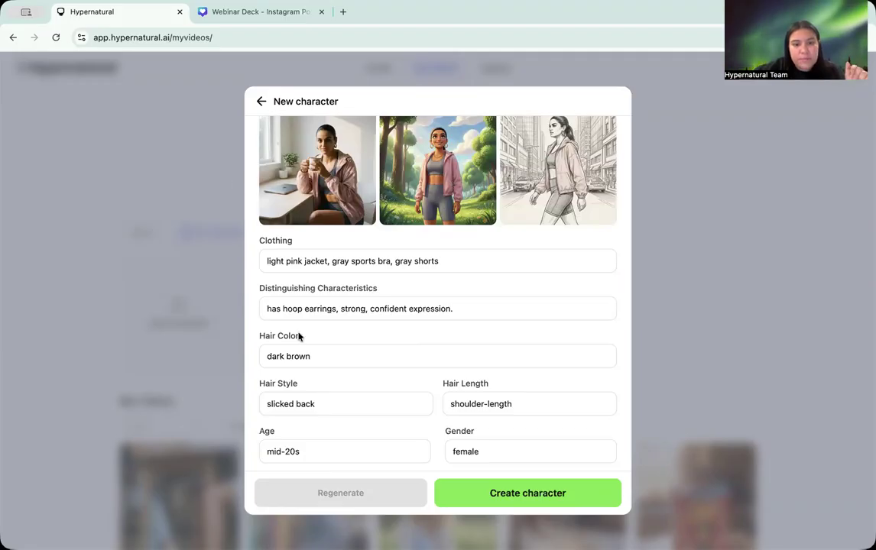
scroll(408, 402, "down", 3)
left_click(527, 493)
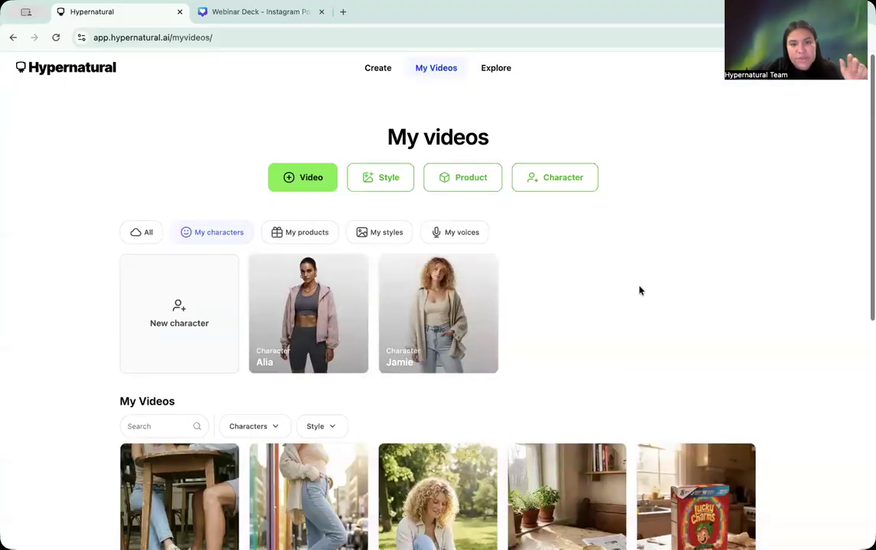
Look through the saved products and styles, and display all custom assets.
left_click(308, 233)
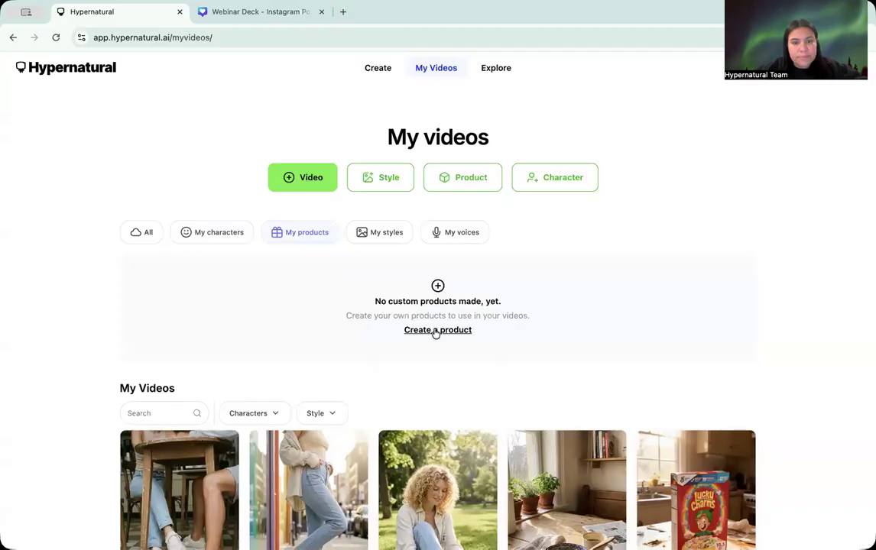
left_click(381, 230)
left_click(296, 240)
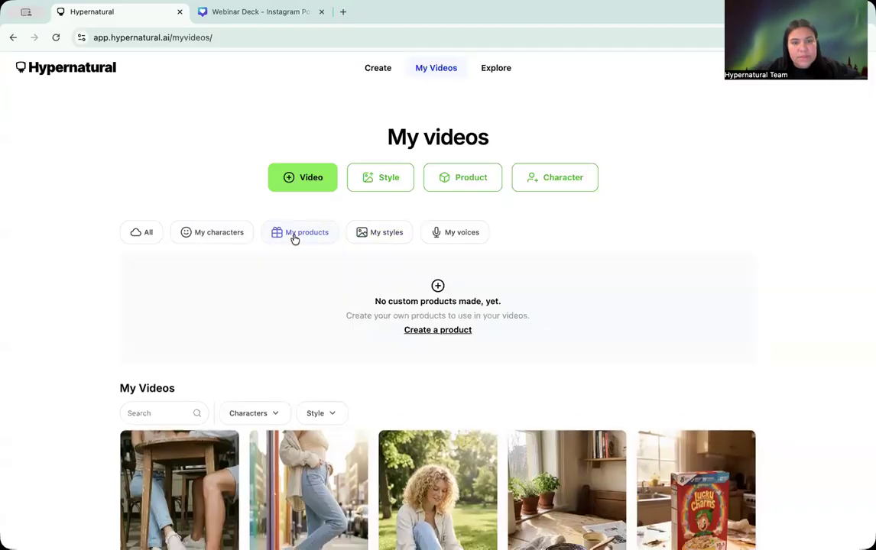
left_click(143, 234)
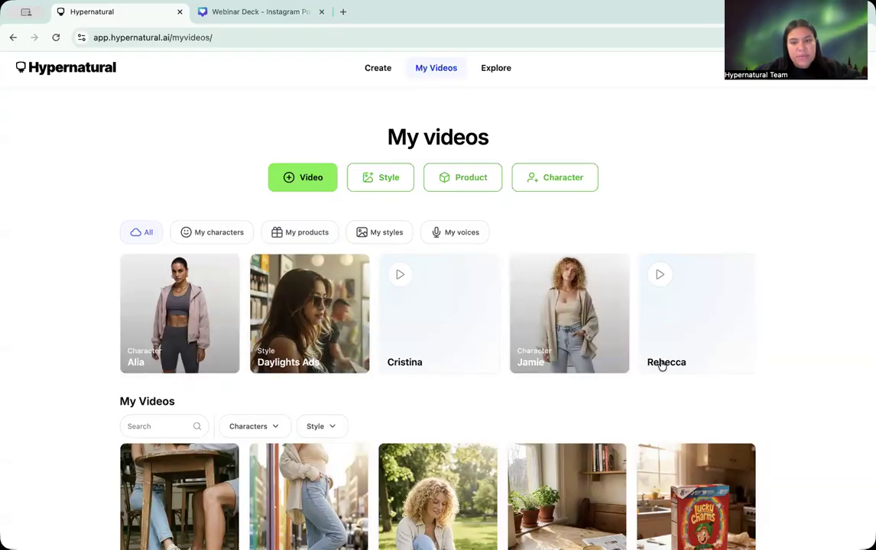
Start a new custom product and upload the photo of the pastel pink and blue sneakers as its reference image.
left_click(286, 236)
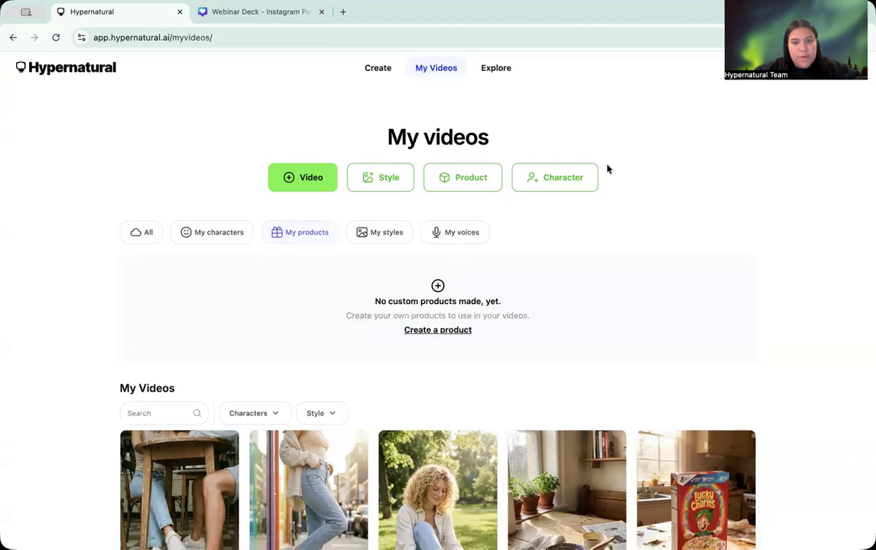
left_click(452, 329)
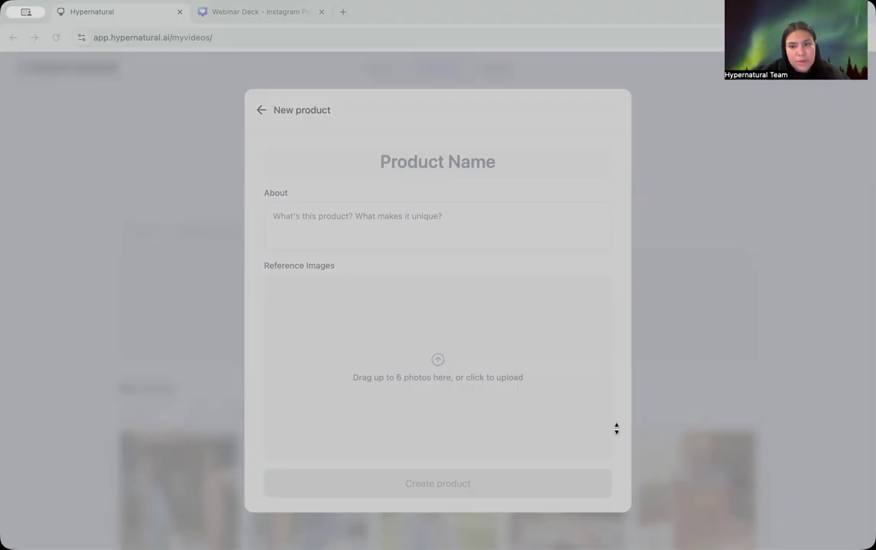
left_click(664, 410)
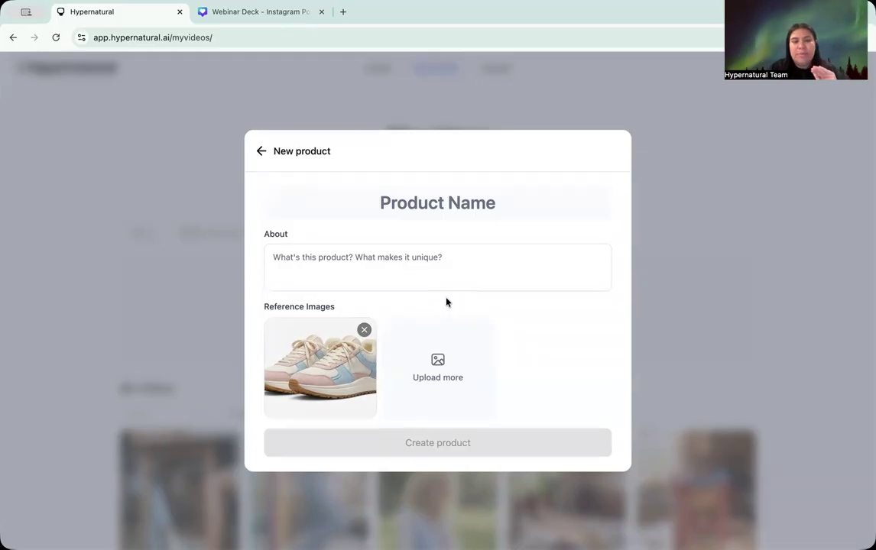
Name the product "Bounce Retro Sneakers".
left_click(463, 202)
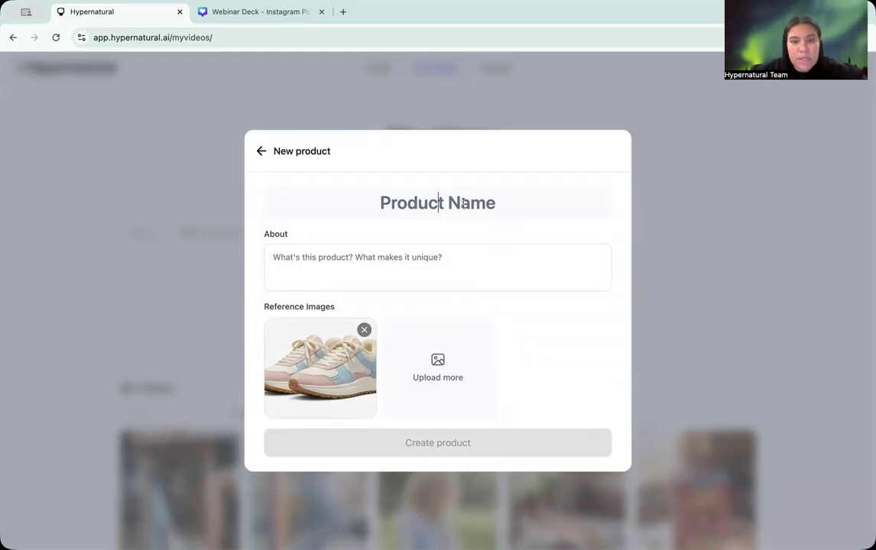
type("Bounce Retro Sneak")
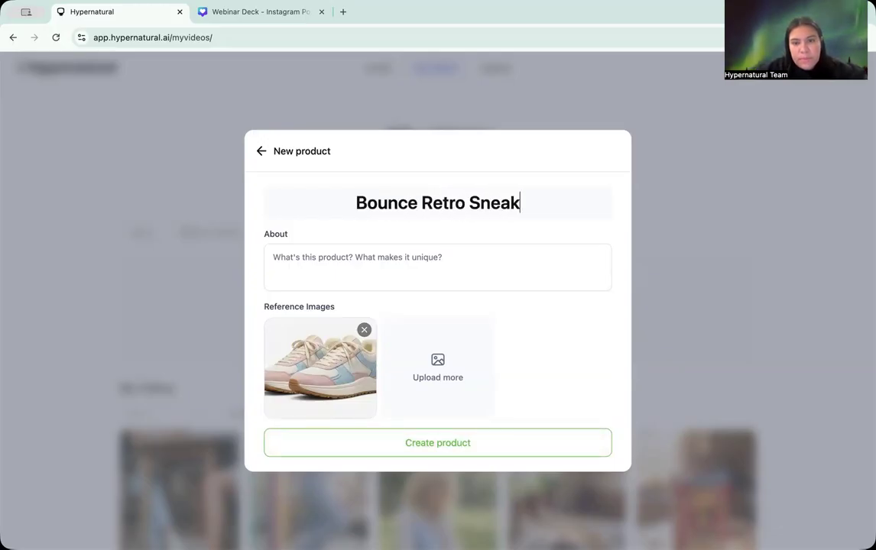
type("ers")
Describe the product as "retro sneakers", create it and close its detail view.
left_click(362, 252)
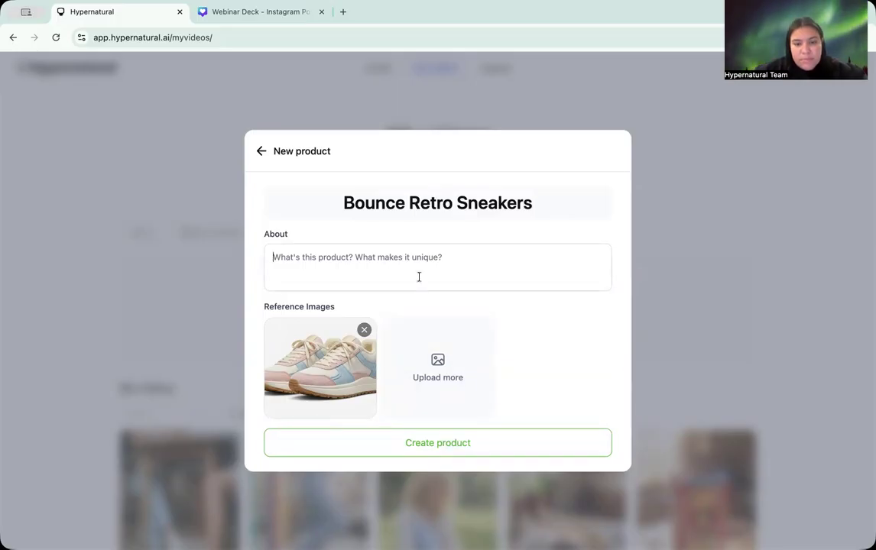
type("retro ena")
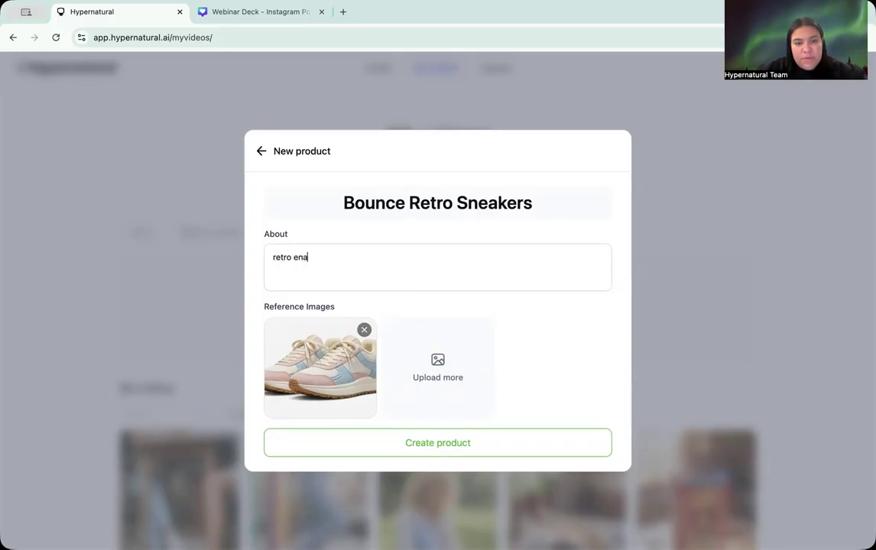
key("BackSpace")
key("BackSpace")
key("BackSpace")
type("senaker")
key("BackSpace")
key("BackSpace")
key("BackSpace")
key("BackSpace")
key("BackSpace")
key("BackSpace")
type("neakers")
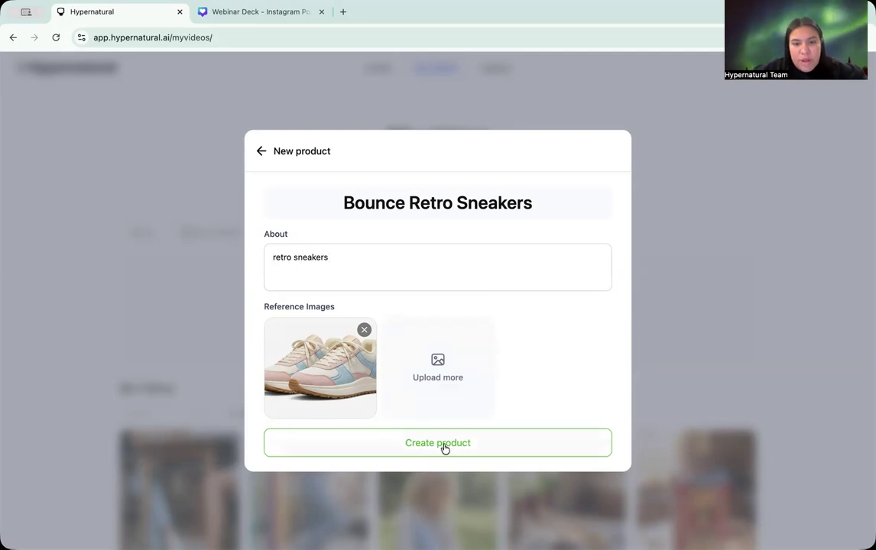
left_click(412, 451)
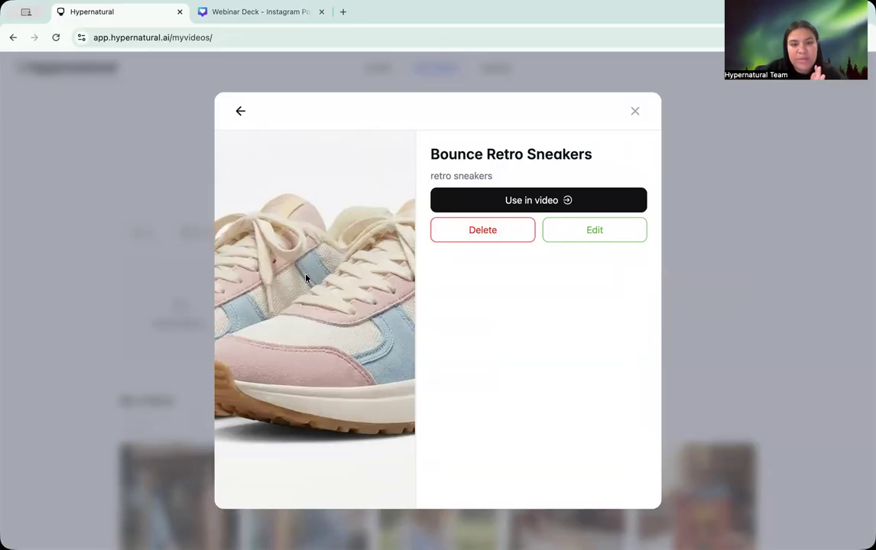
left_click(635, 111)
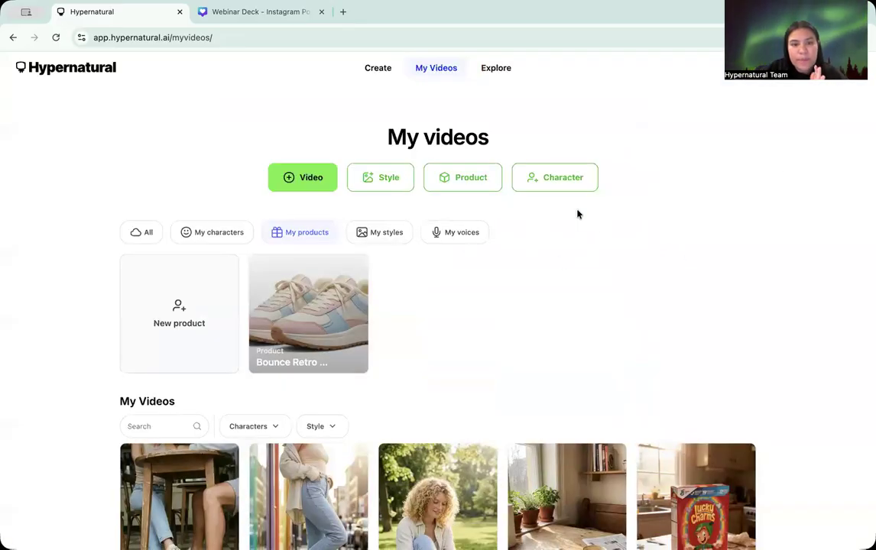
Display all custom assets and look over the existing videos below them.
left_click(130, 234)
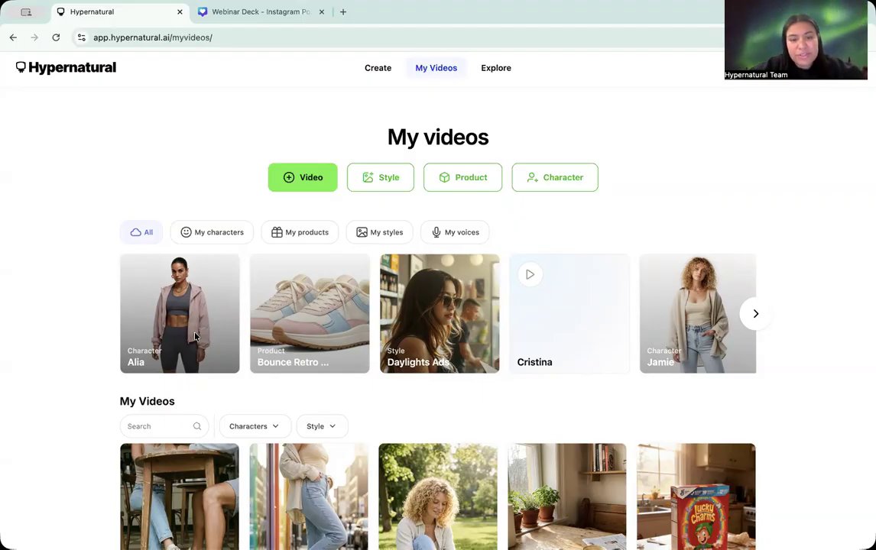
scroll(195, 336, "down", 5)
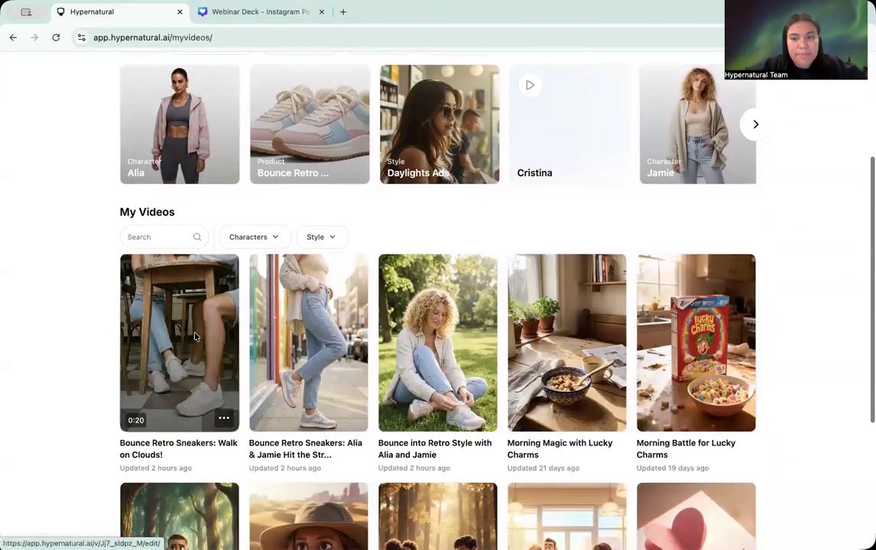
scroll(194, 336, "up", 5)
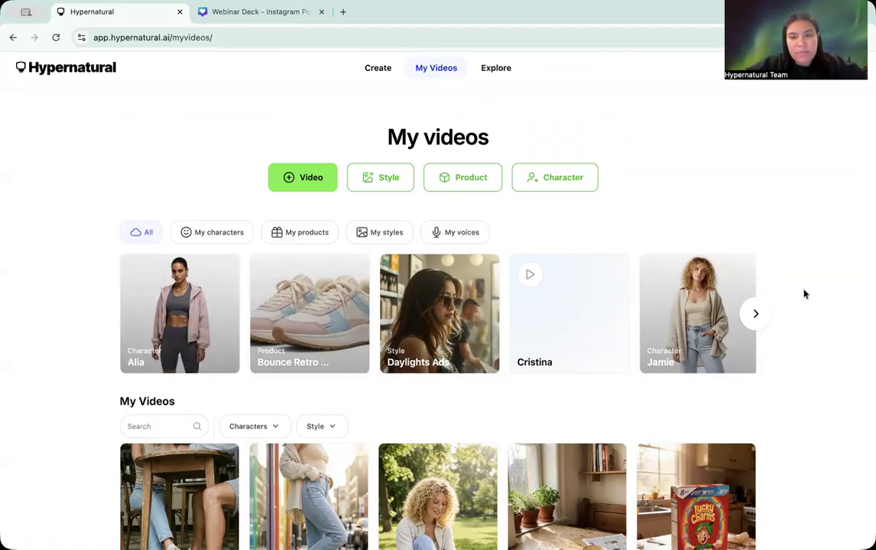
left_click(306, 180)
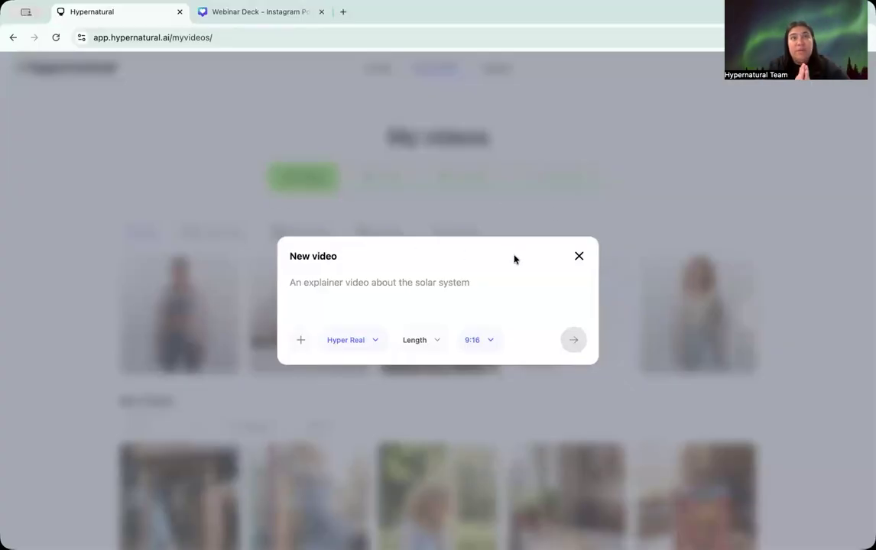
left_click(579, 257)
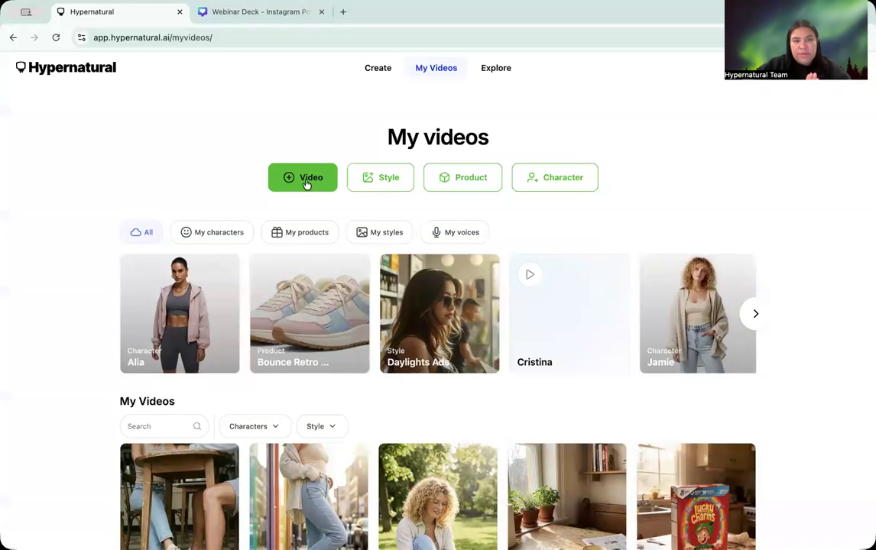
left_click(306, 183)
left_click(581, 256)
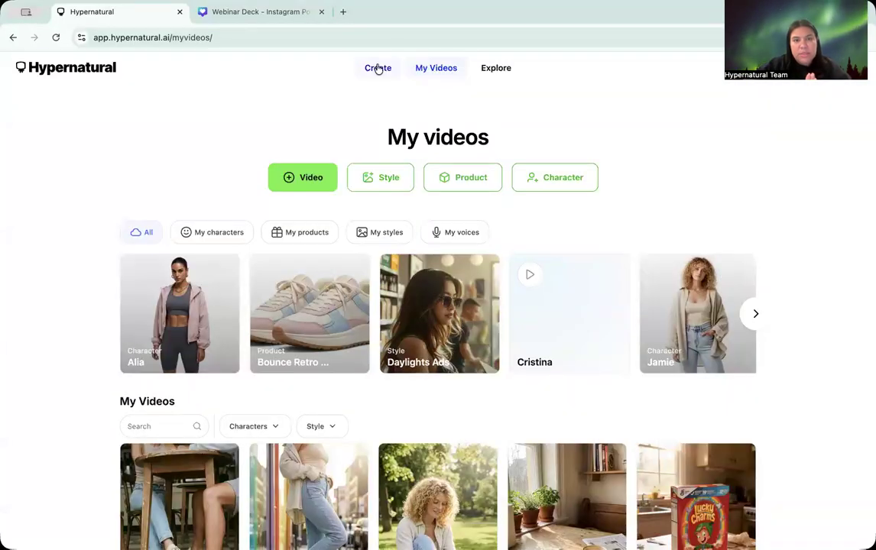
Open the Create page for making a new video.
left_click(377, 68)
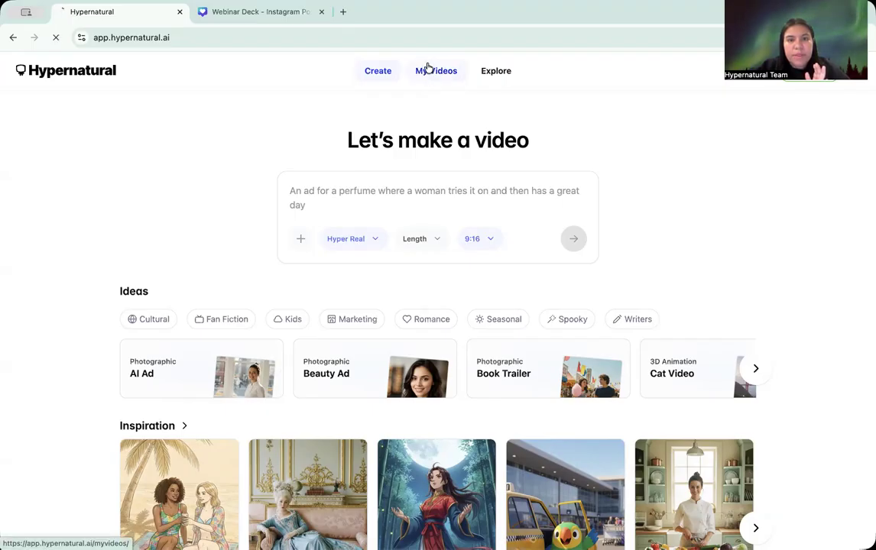
From the My Videos page, preview starting a new video with the custom character Alia, and close the prompt and character details.
left_click(427, 72)
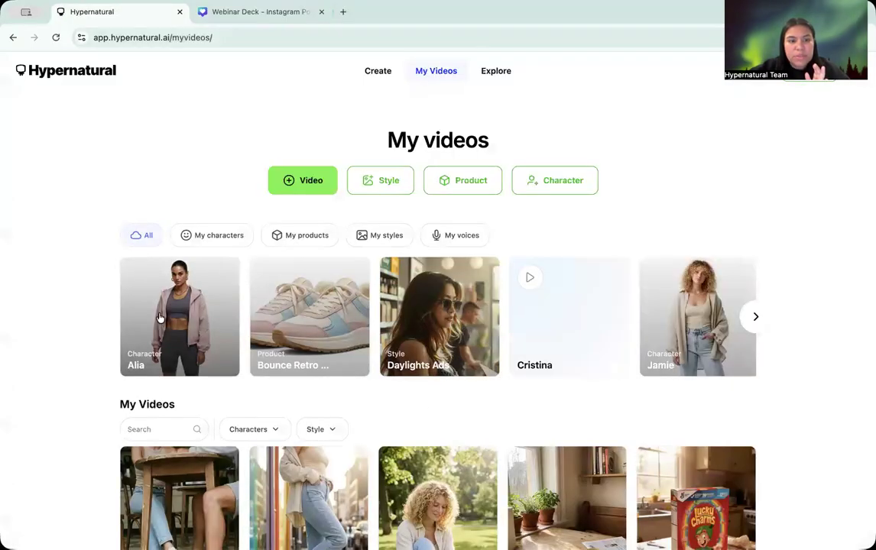
left_click(159, 316)
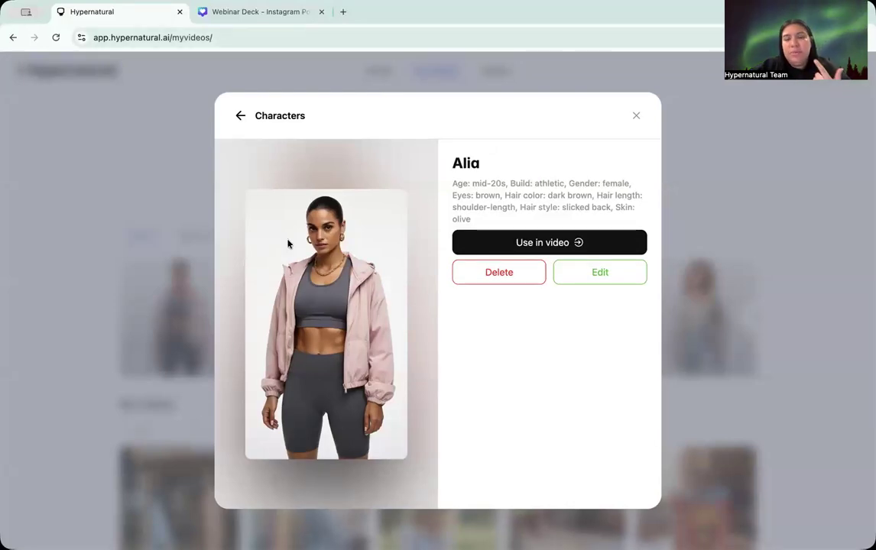
left_click(551, 237)
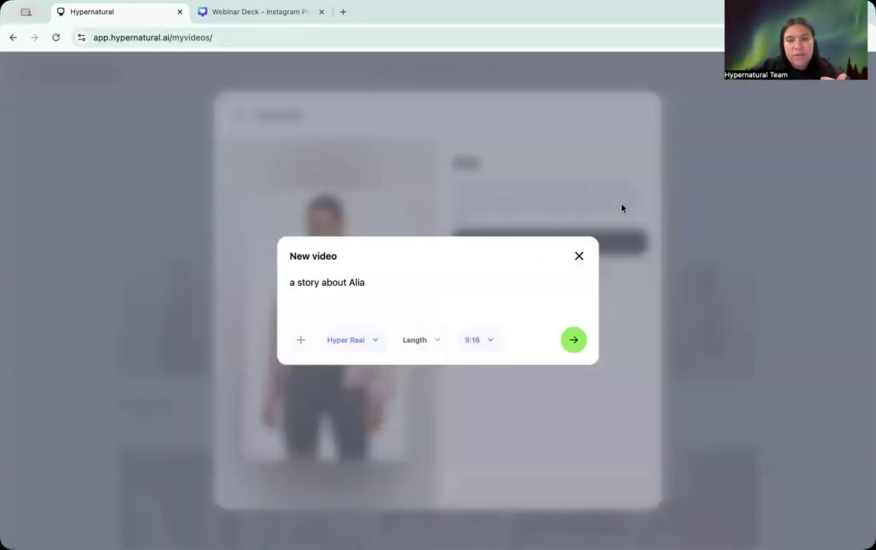
left_click(579, 256)
left_click(635, 117)
Preview starting a new video with the Bounce Retro Sneakers product, and close the prompt and product details.
left_click(302, 324)
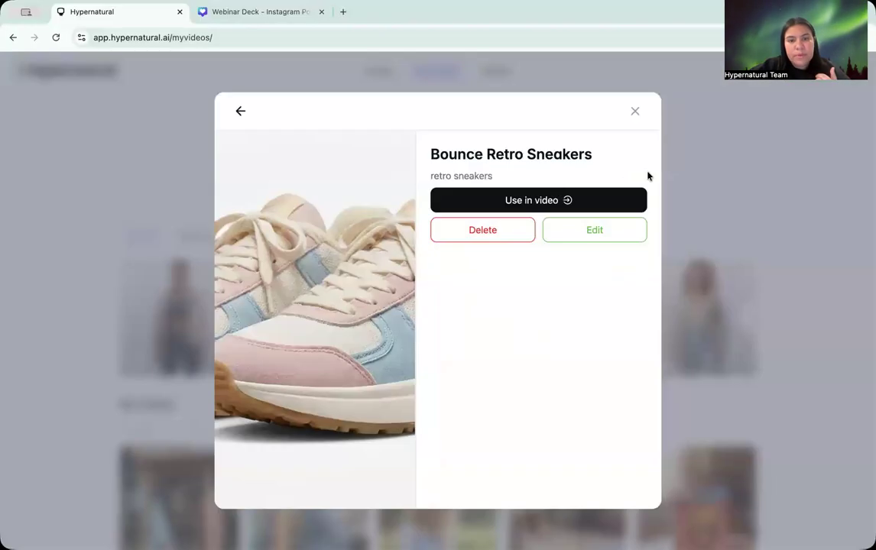
left_click(554, 200)
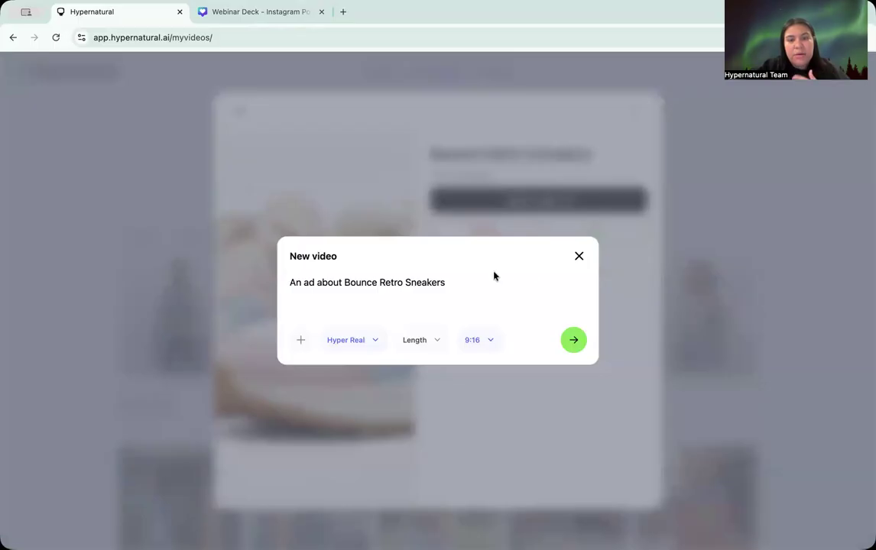
left_click(578, 256)
left_click(635, 113)
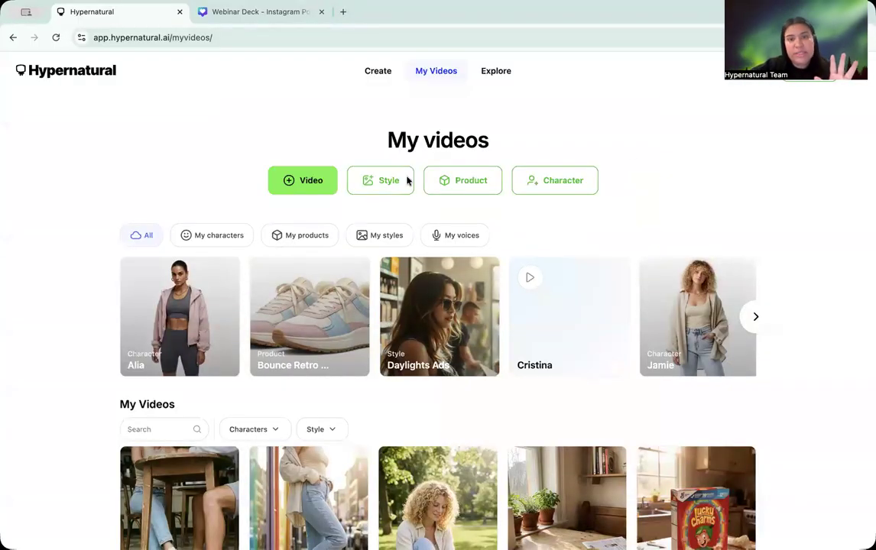
Start a new video and paste the four-scene Bounce Retro Sneakers script with narration lines as its prompt.
left_click(297, 180)
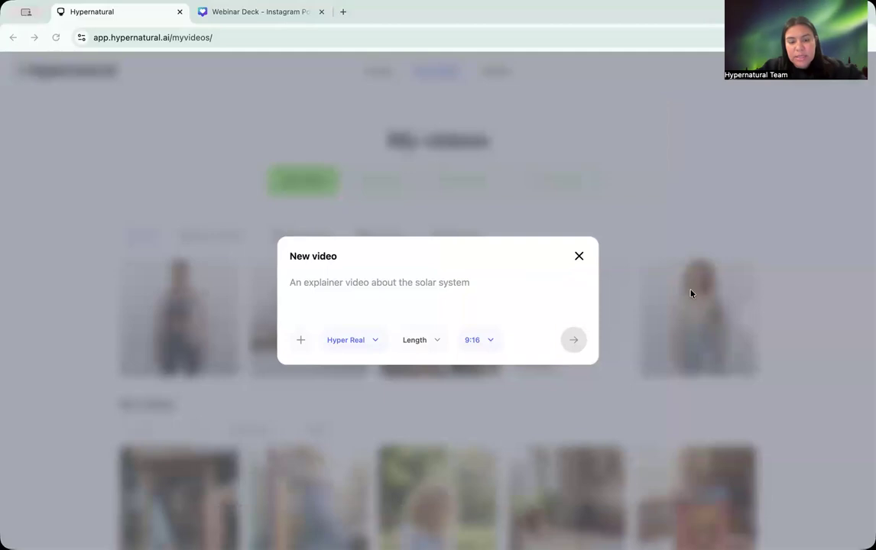
left_click(314, 282)
key("super+v")
Read through the pasted script, examining the scene descriptions, narration lines and mentions of Jamie, Alia and the sneakers.
scroll(397, 276, "up", 5)
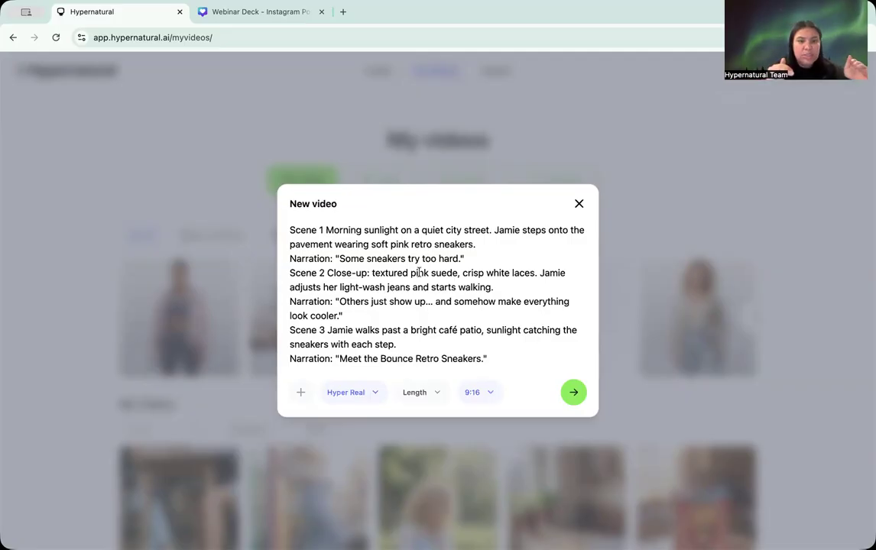
scroll(419, 272, "down", 5)
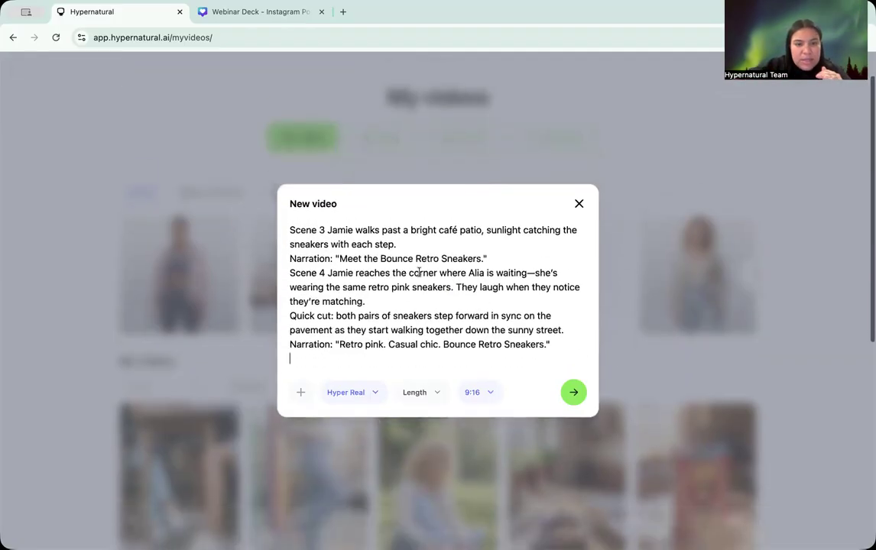
scroll(419, 272, "up", 2)
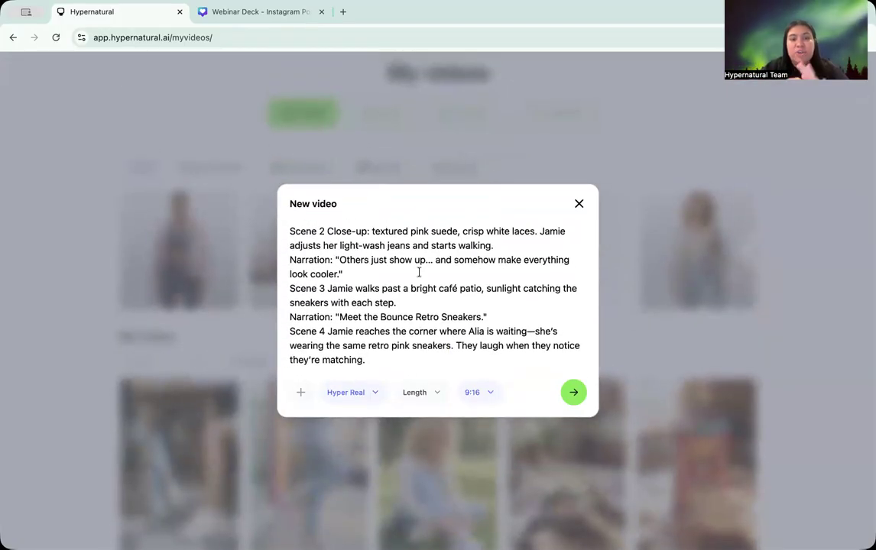
scroll(419, 273, "down", 3)
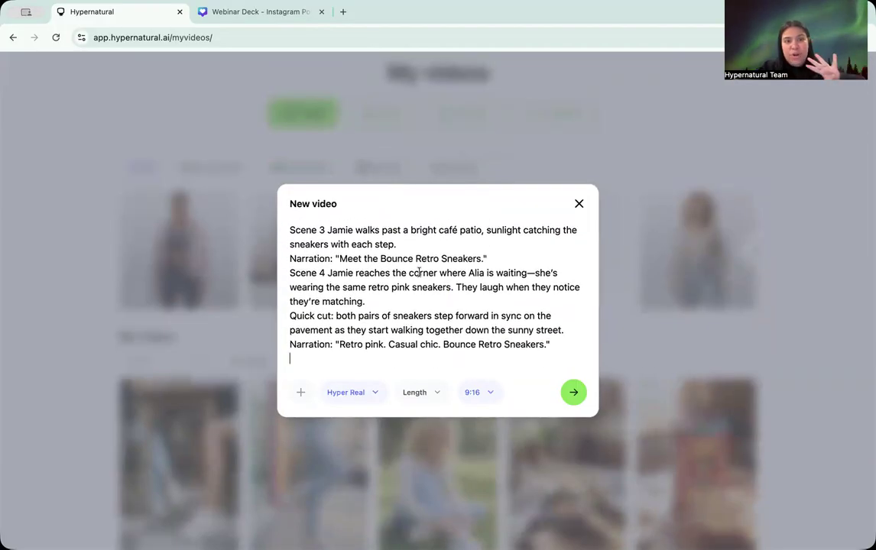
scroll(369, 326, "up", 2)
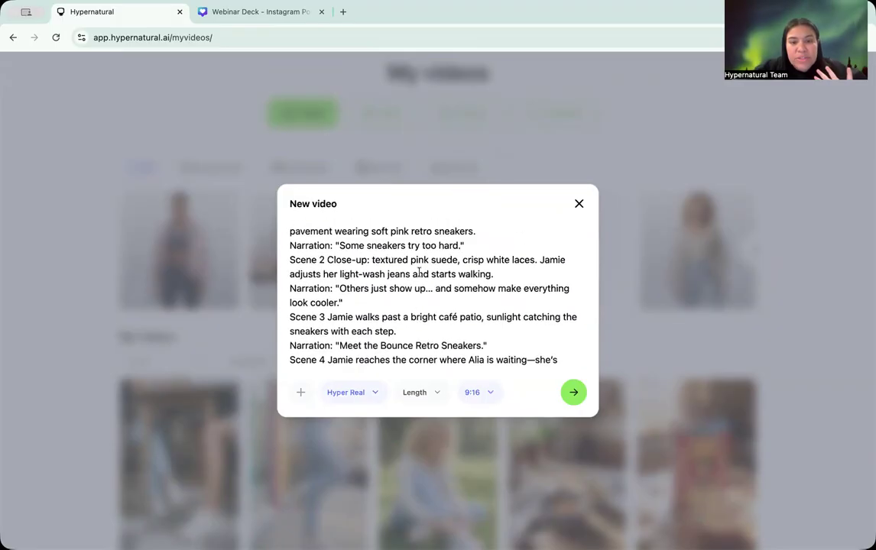
left_click_drag(414, 330, 327, 319)
left_click(449, 329)
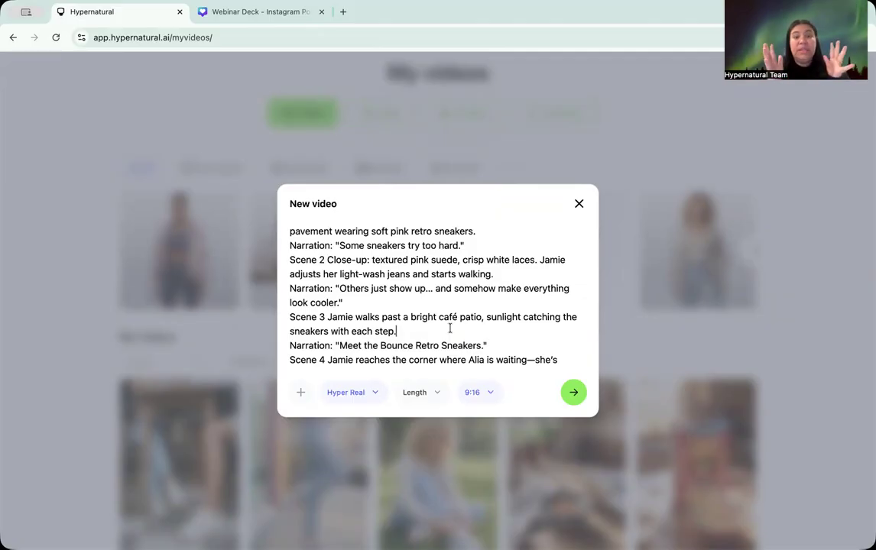
scroll(450, 294, "up", 1)
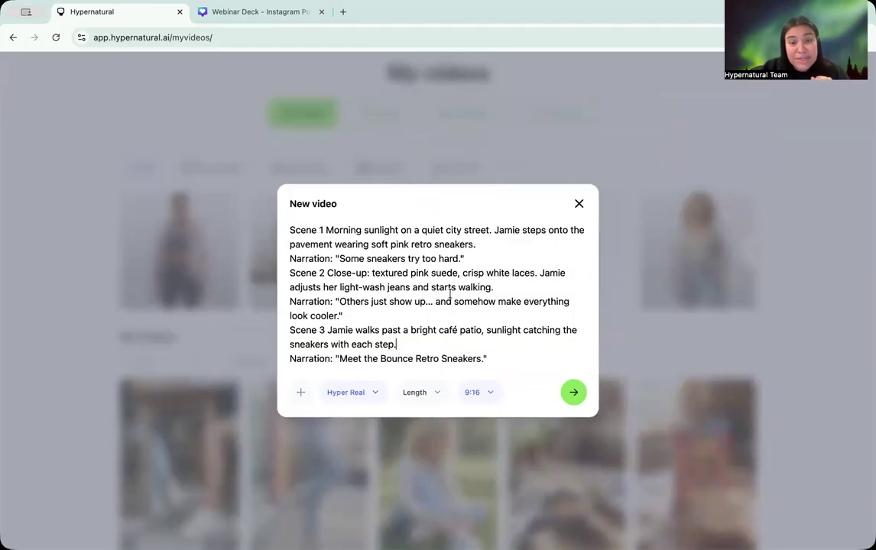
scroll(450, 294, "down", 3)
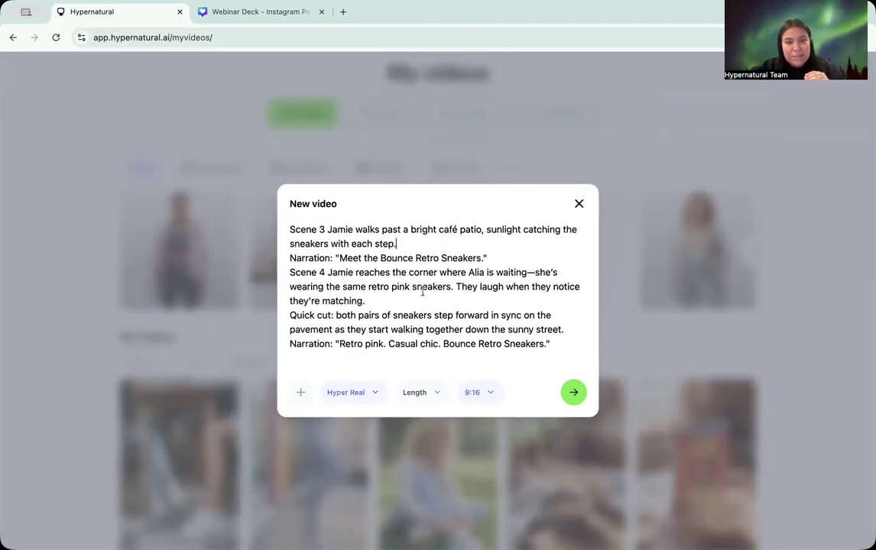
Set the new video's style to Daylights Ads.
left_click(356, 393)
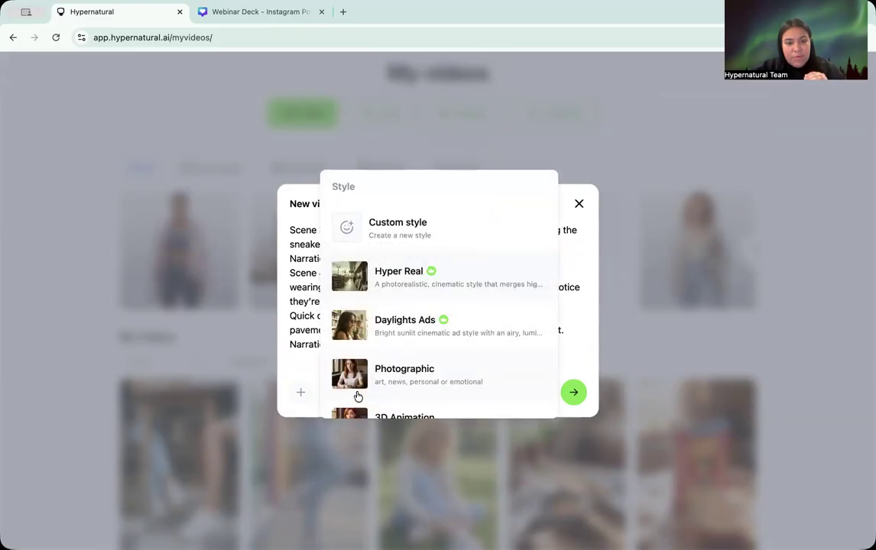
left_click(407, 338)
scroll(434, 374, "down", 1)
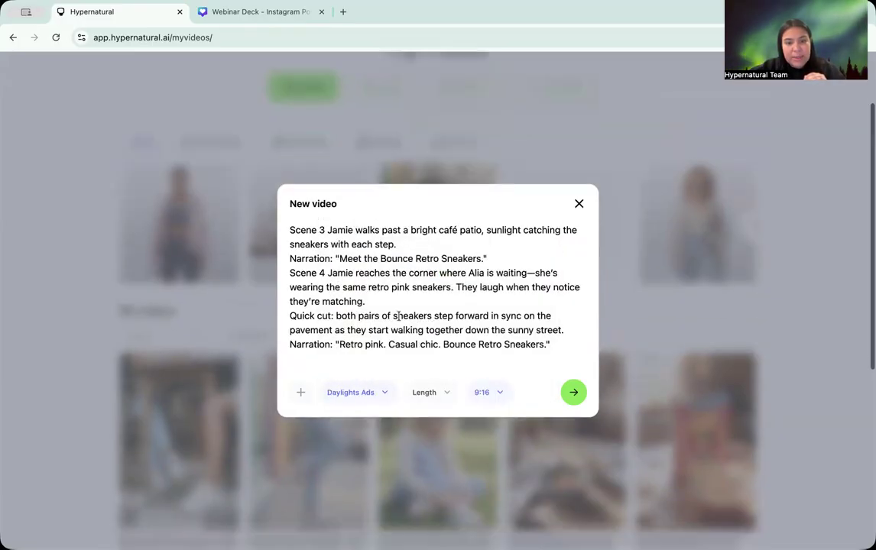
Examine the available video length options without choosing one, and look over the script's scenes again.
left_click(433, 392)
left_click(353, 327)
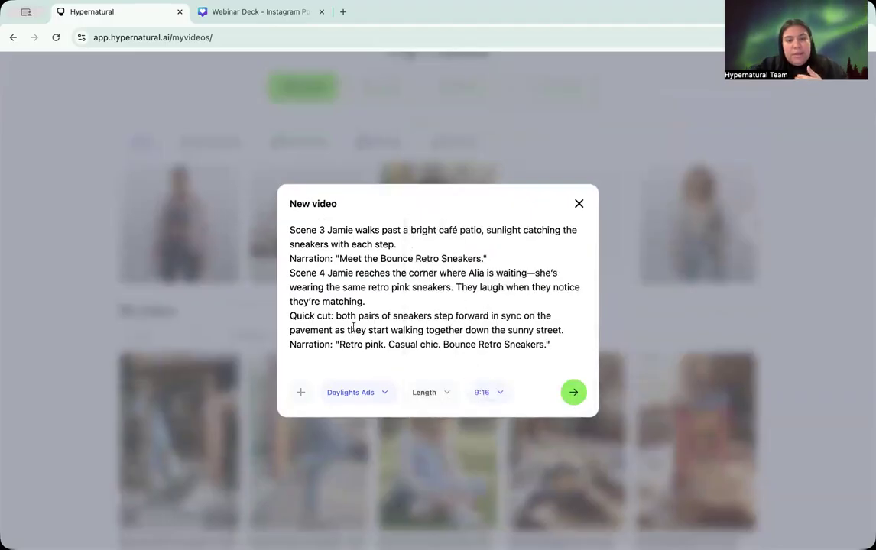
scroll(353, 327, "up", 5)
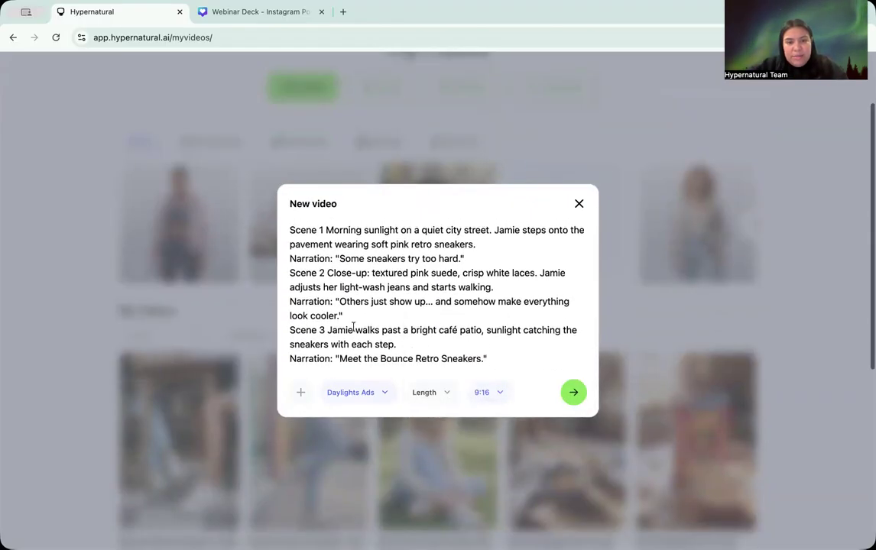
left_click(443, 394)
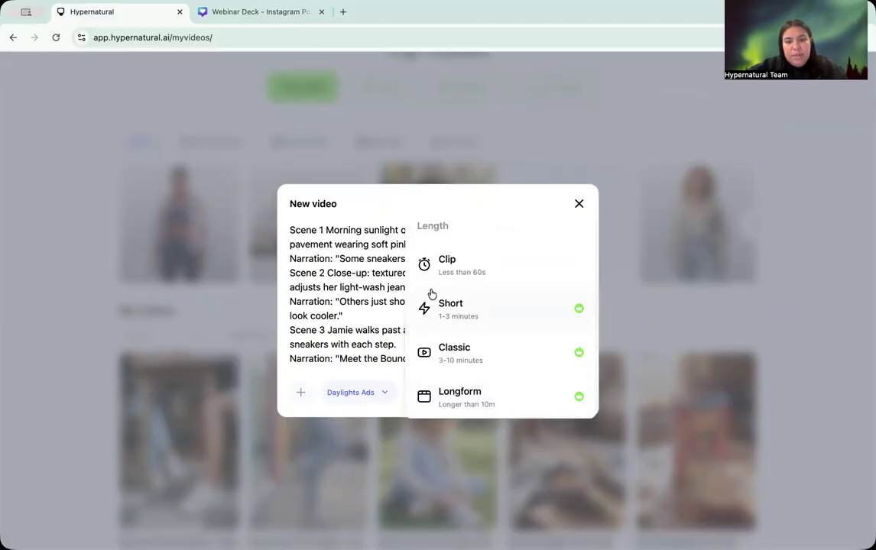
left_click(412, 306)
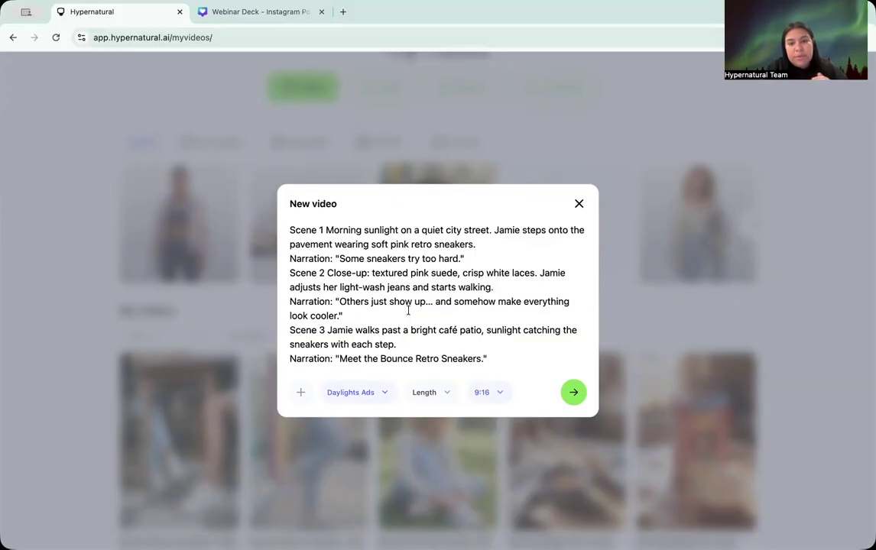
left_click(428, 394)
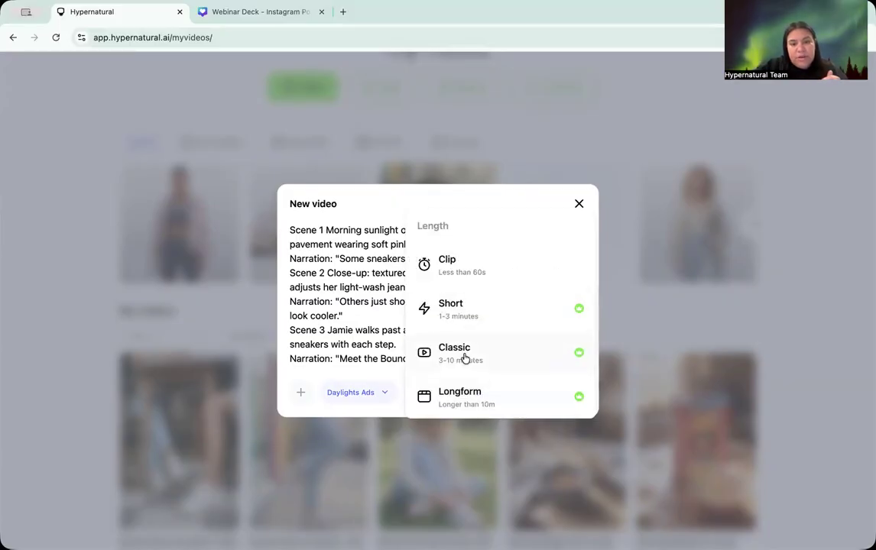
left_click(370, 302)
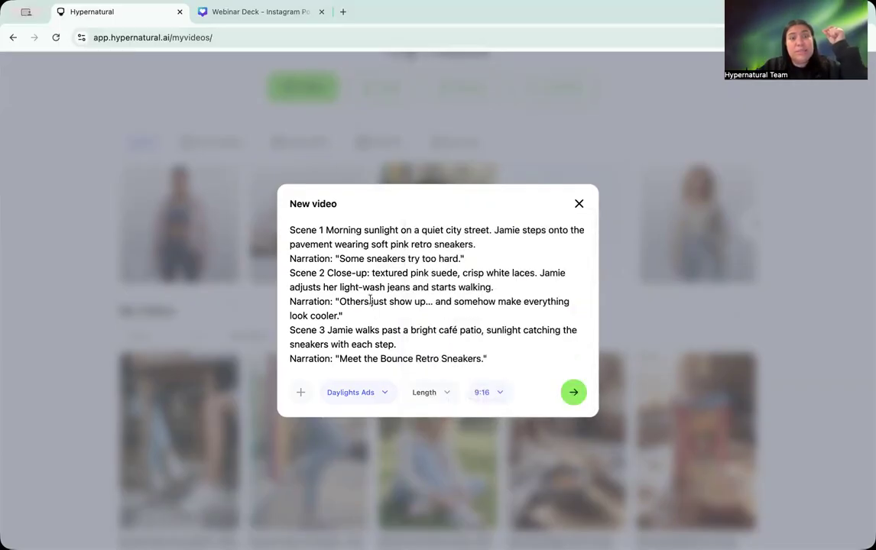
scroll(370, 301, "down", 5)
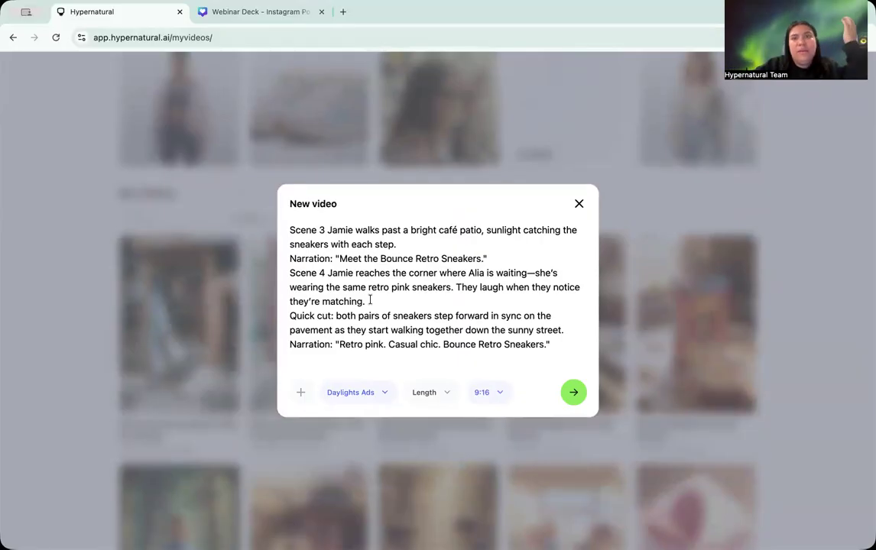
scroll(369, 301, "up", 5)
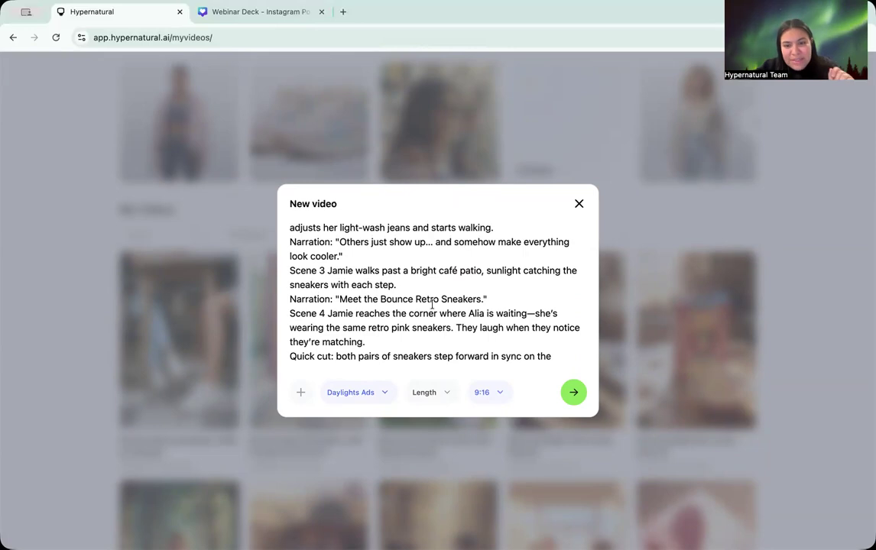
Check the aspect ratio options, keep 9:16 and submit the prompt to generate the video script.
left_click(484, 393)
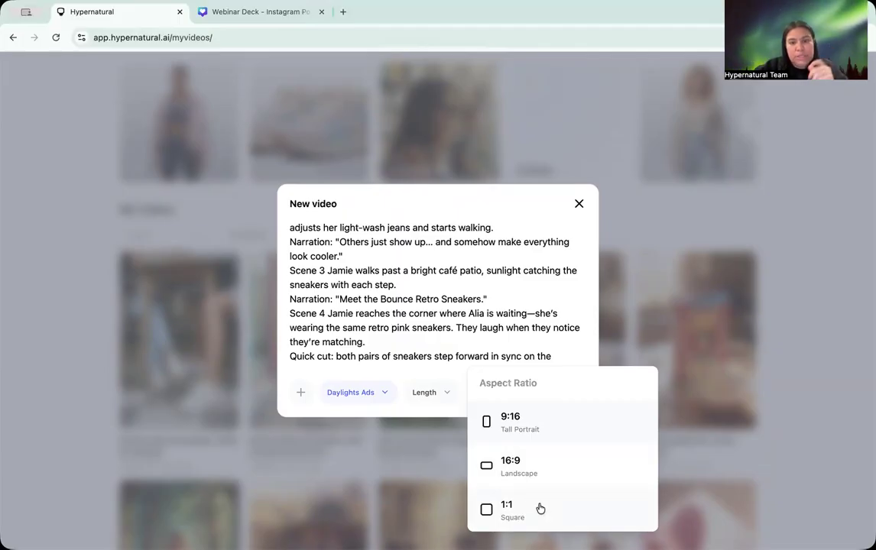
left_click(457, 326)
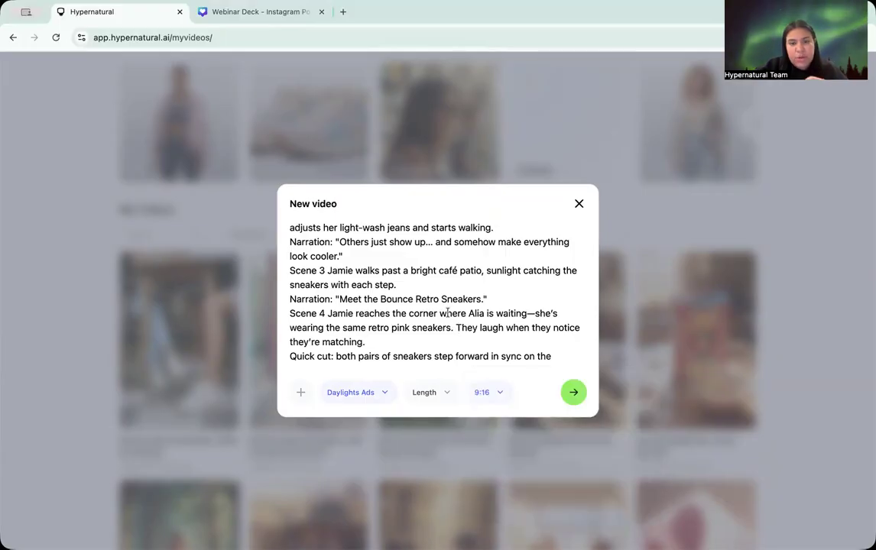
scroll(448, 313, "up", 5)
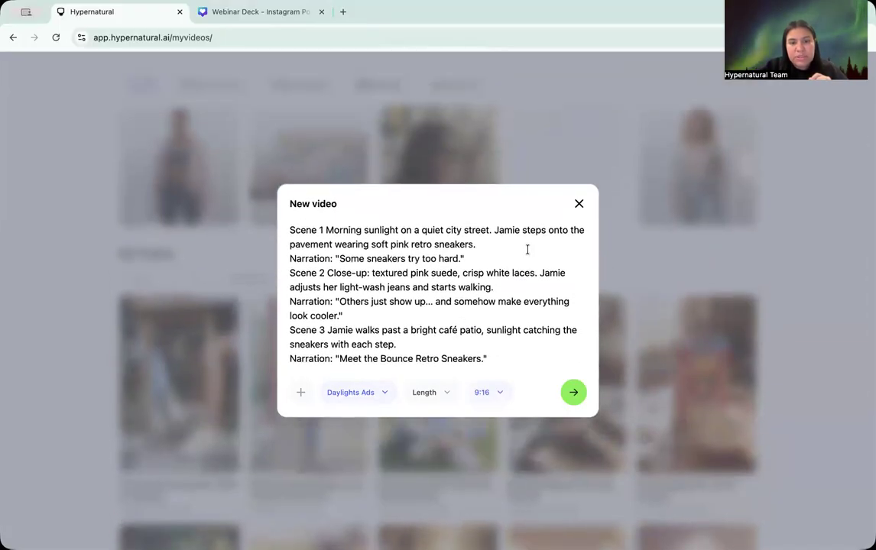
left_click(572, 393)
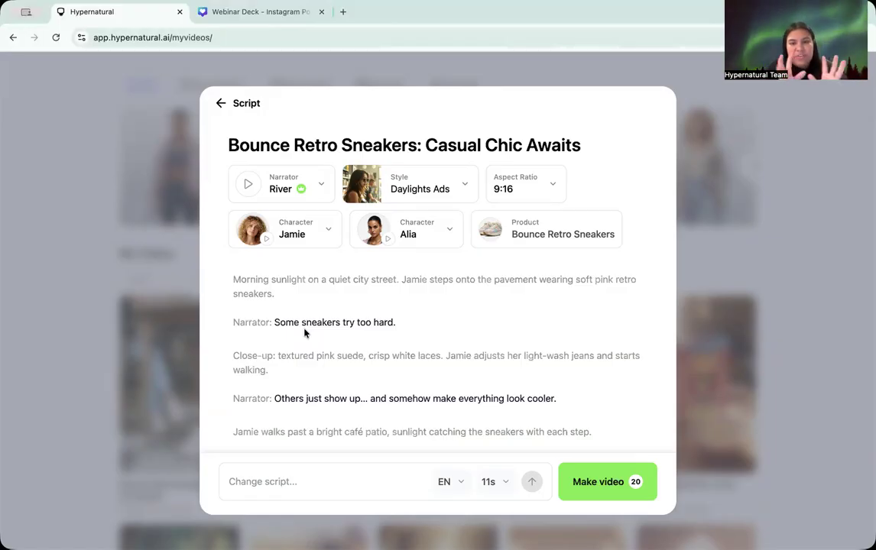
Review the generated script, checking its narrator lines, scene descriptions and assigned style, characters and product.
scroll(313, 317, "down", 1)
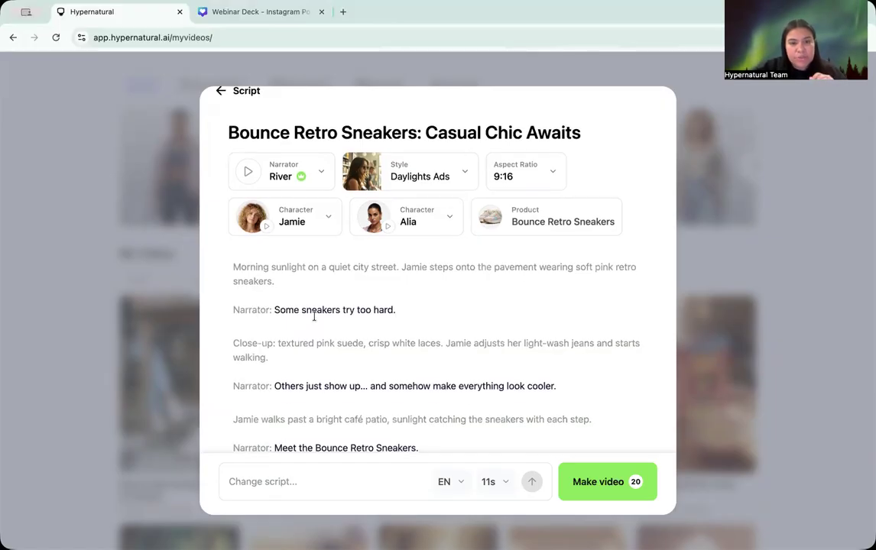
scroll(313, 316, "down", 3)
scroll(313, 316, "up", 3)
scroll(313, 316, "down", 4)
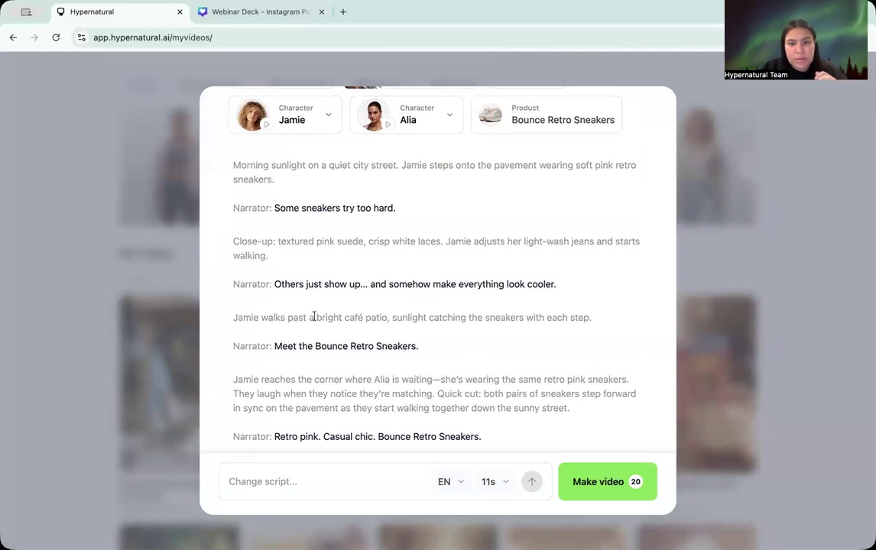
scroll(313, 316, "up", 4)
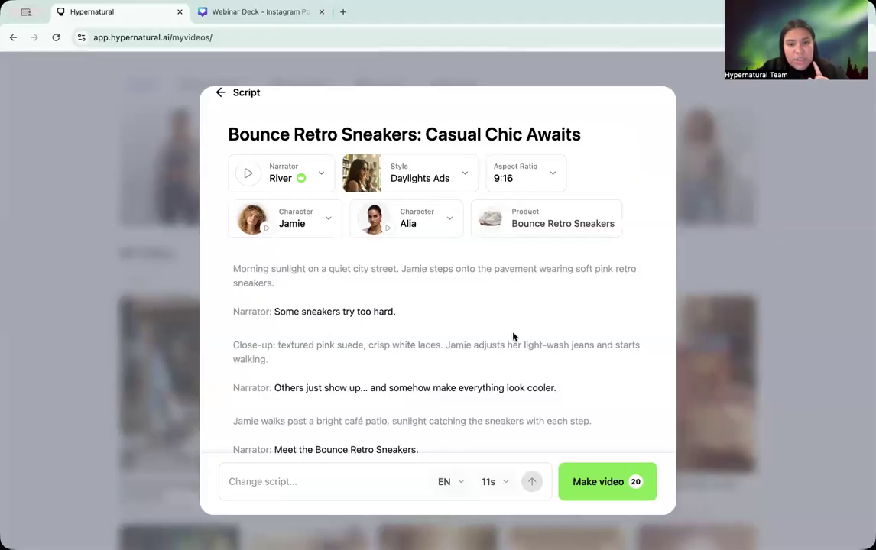
Highlight Jamie's name in the close-up scene and browse the replacement characters for Jamie without choosing one.
left_click(474, 345)
left_click_drag(449, 346, 445, 347)
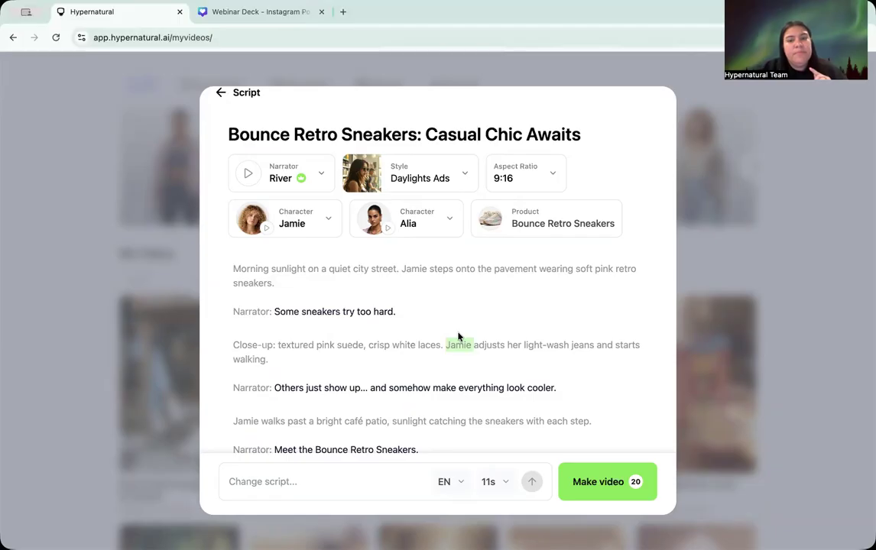
left_click(296, 227)
scroll(324, 370, "down", 5)
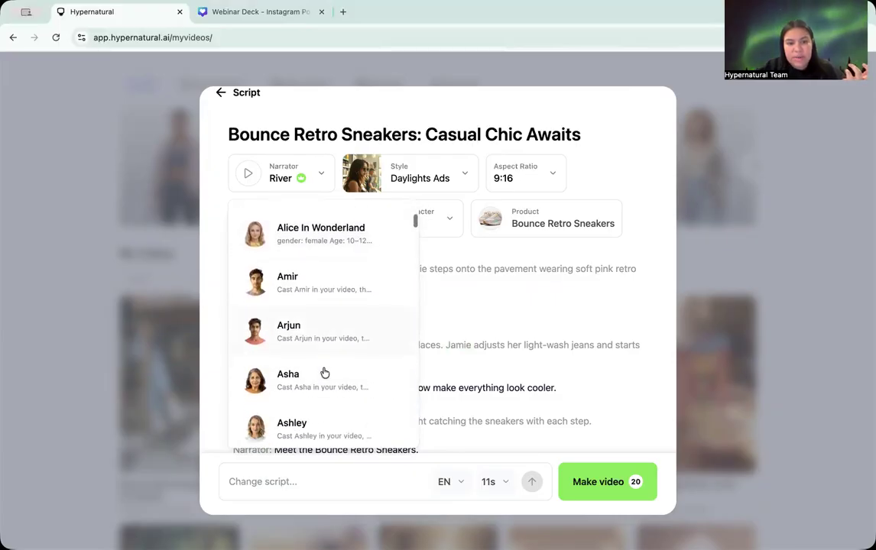
left_click(508, 382)
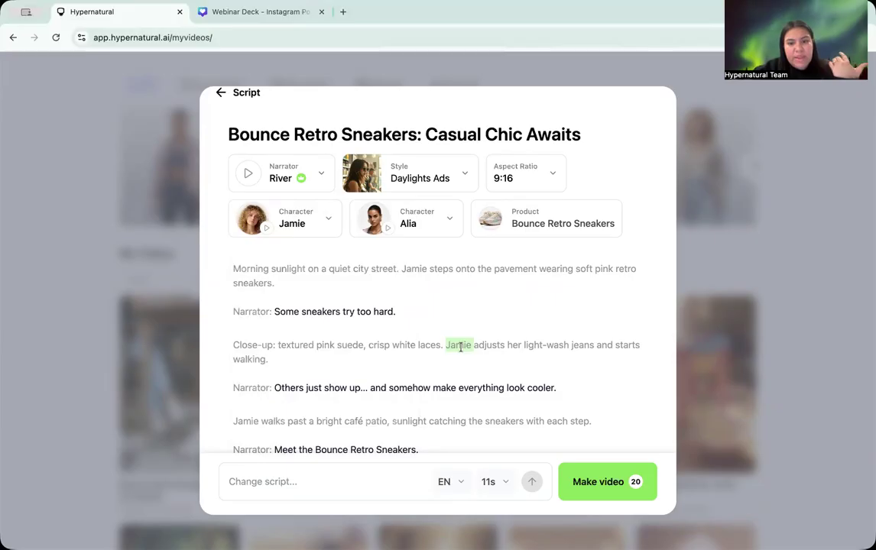
Browse the People characters available as replacements for Jamie again, and leave Jamie cast in the video.
left_click(304, 224)
scroll(307, 352, "down", 5)
scroll(307, 352, "down", 10)
scroll(307, 352, "down", 4)
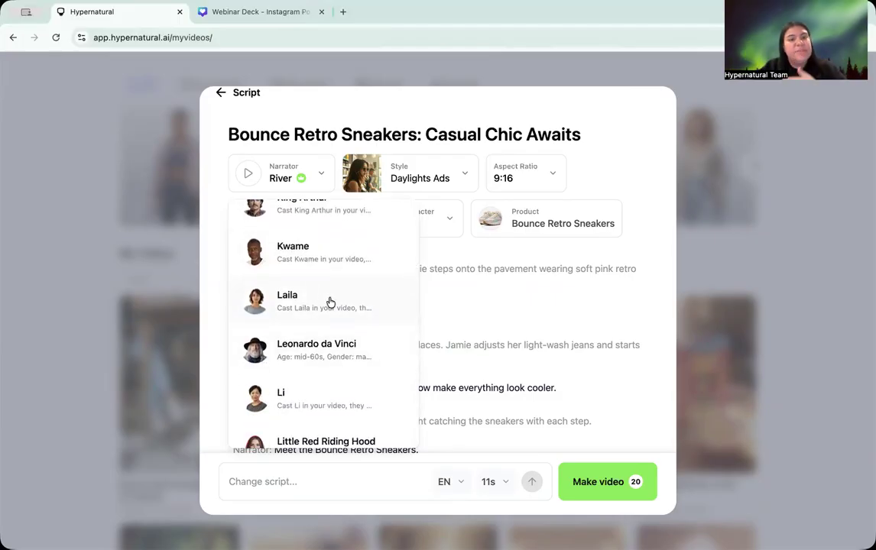
left_click(465, 333)
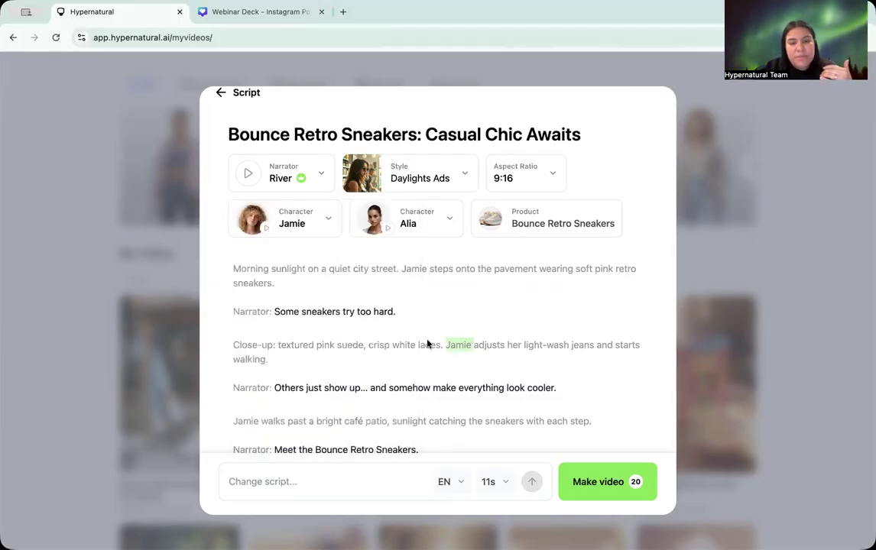
left_click(303, 221)
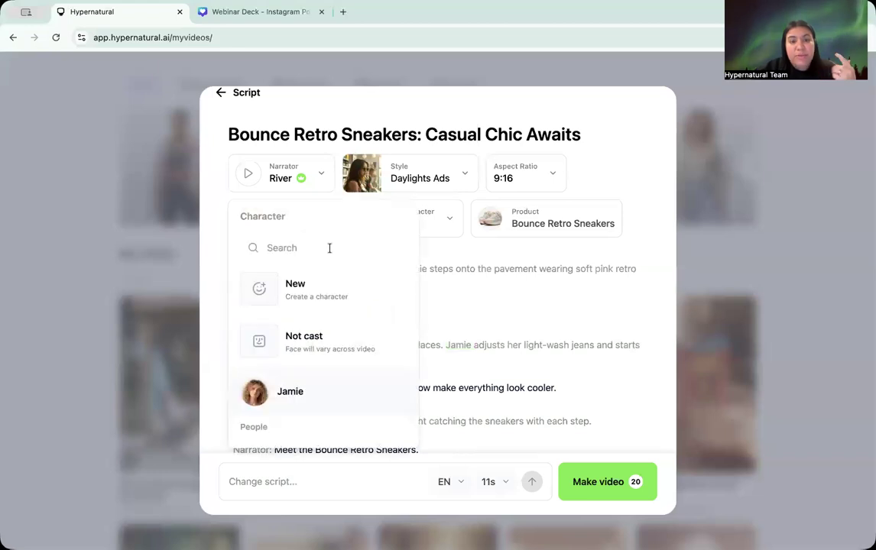
left_click(467, 340)
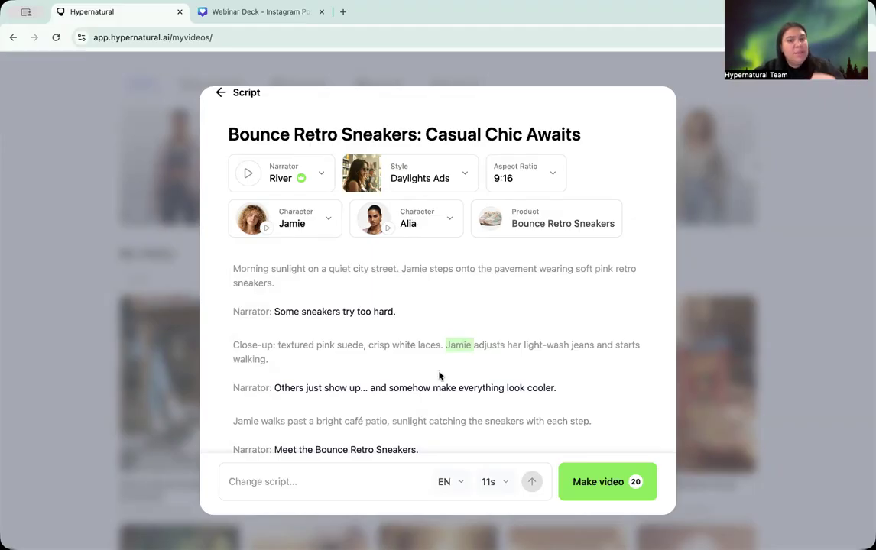
Set the video's narrator to the first custom voice, and close the reopened voice list with that choice kept.
scroll(417, 321, "down", 3)
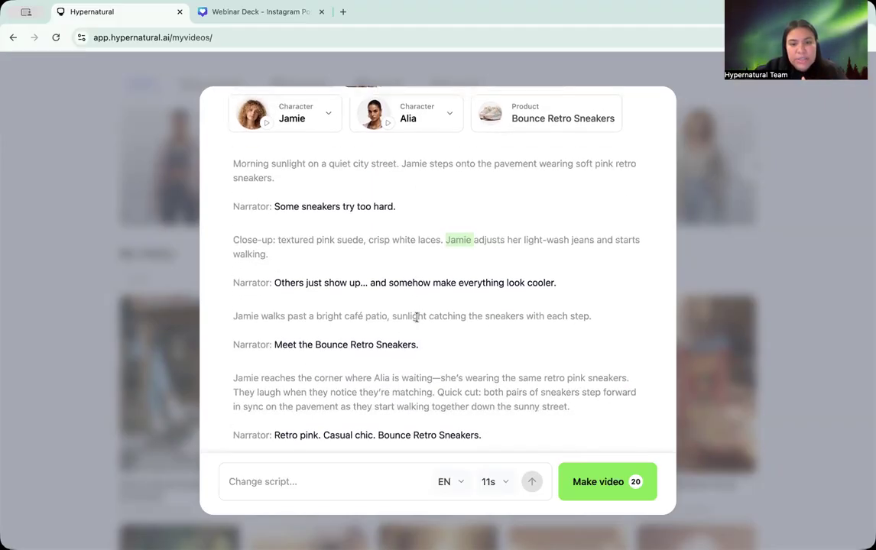
scroll(387, 328, "up", 2)
scroll(392, 281, "up", 2)
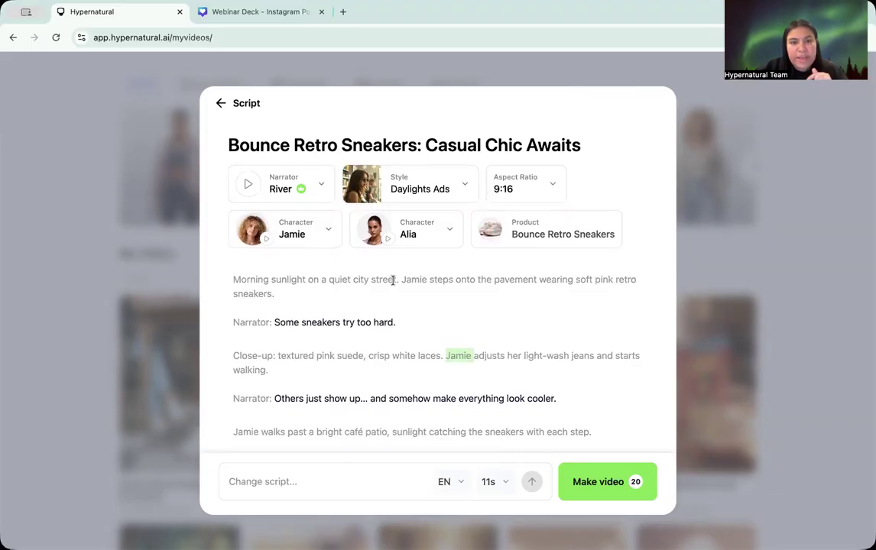
left_click(280, 189)
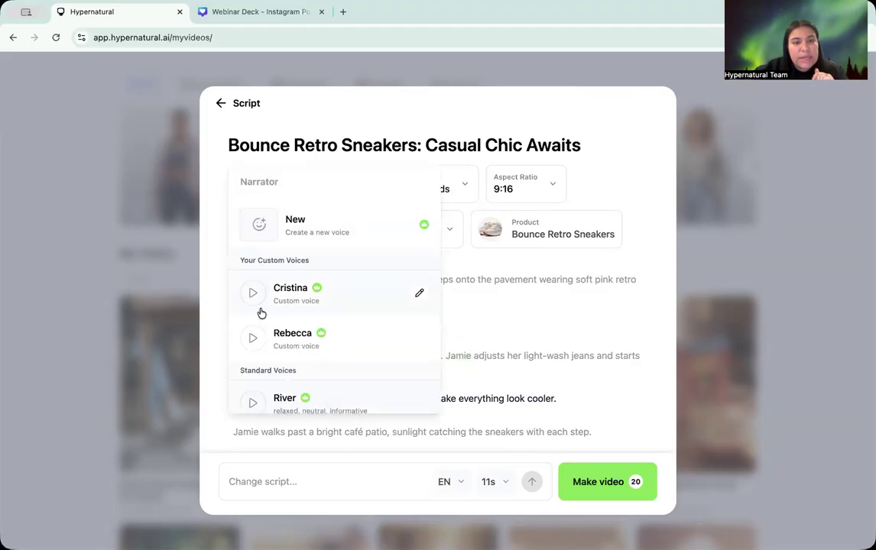
scroll(306, 340, "down", 3)
scroll(305, 337, "up", 3)
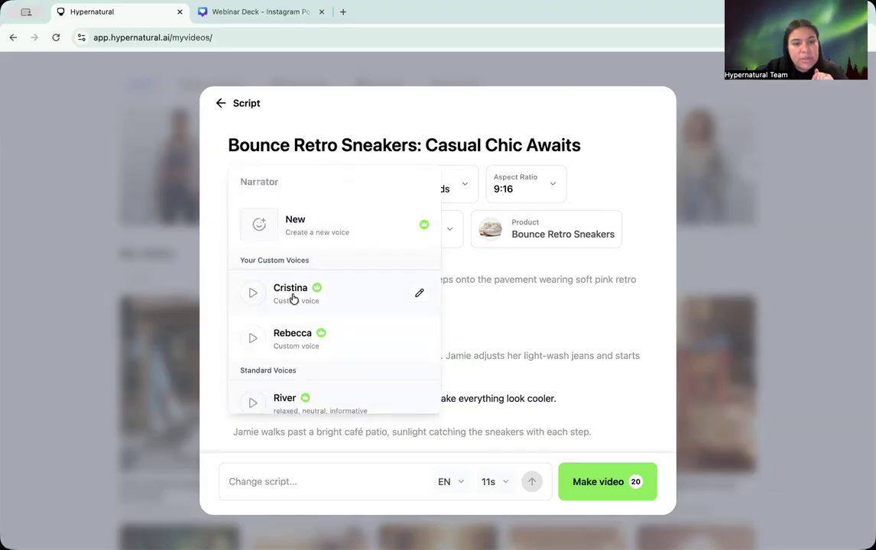
left_click(295, 299)
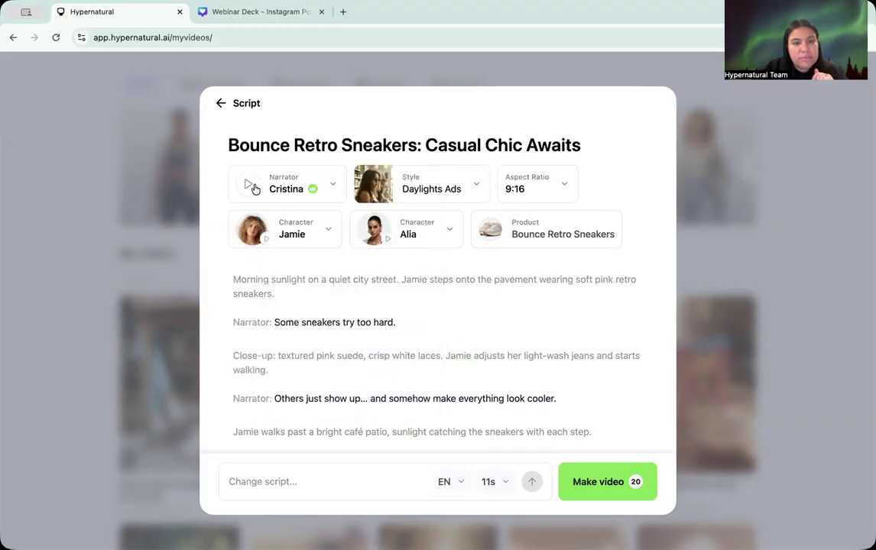
left_click(280, 190)
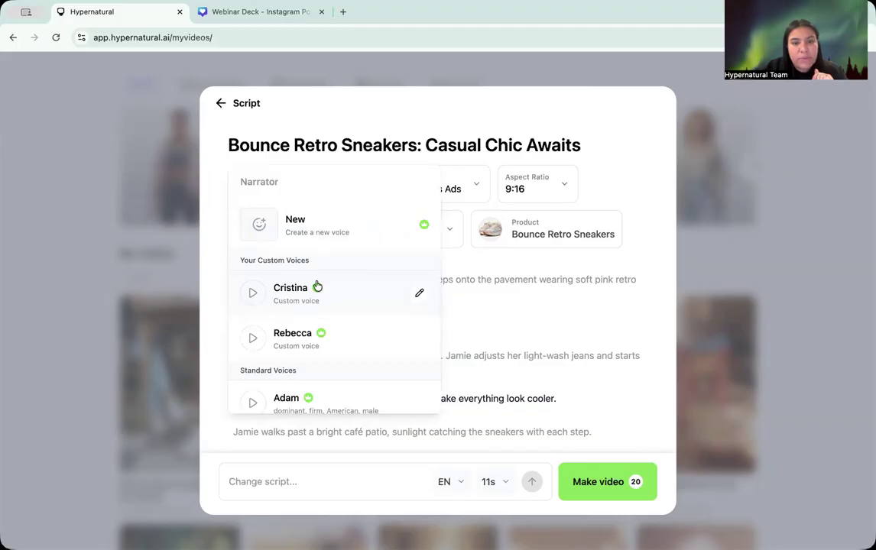
left_click(544, 334)
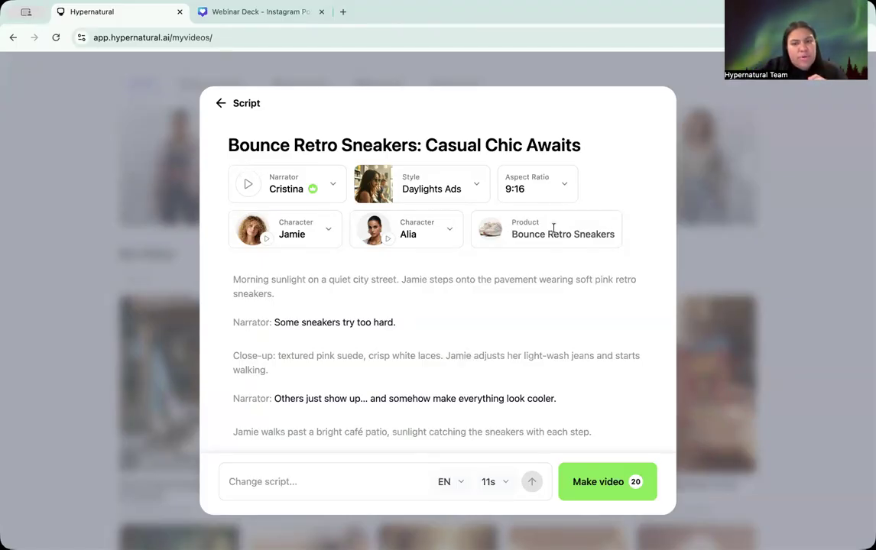
Highlight the Bounce Retro Sneakers product name and reread the script's scene descriptions and narrator lines.
left_click_drag(511, 234, 614, 233)
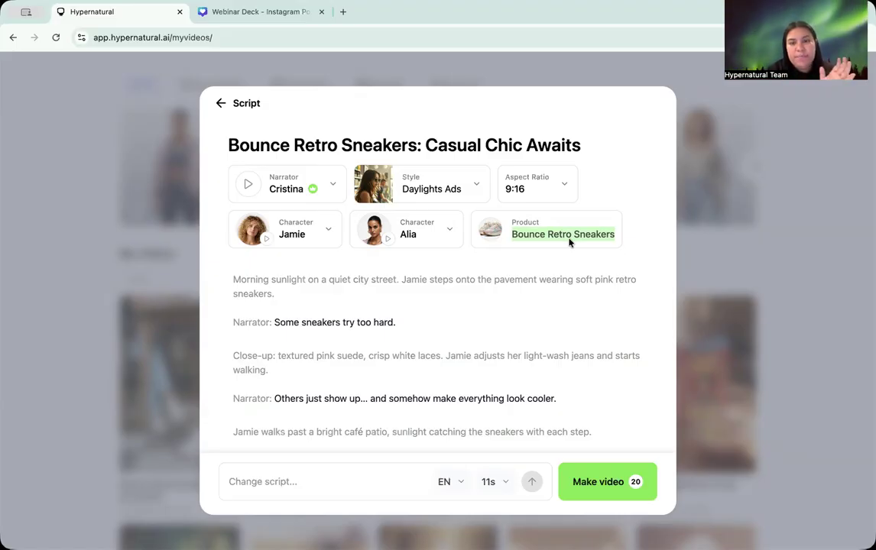
scroll(419, 325, "down", 1)
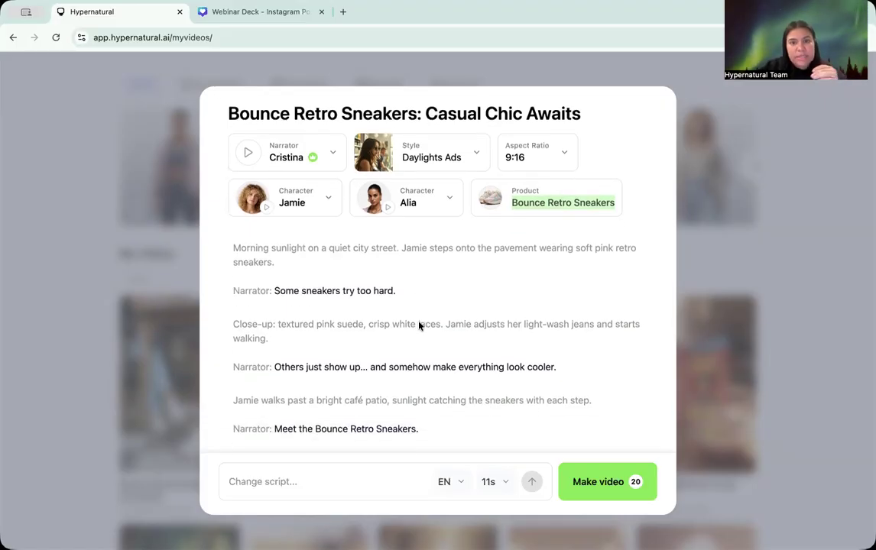
scroll(419, 325, "down", 3)
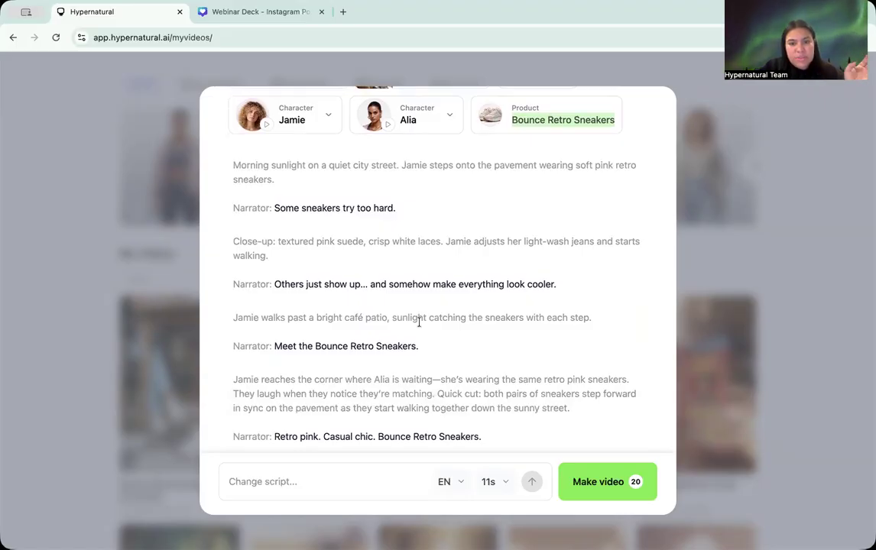
scroll(419, 324, "up", 4)
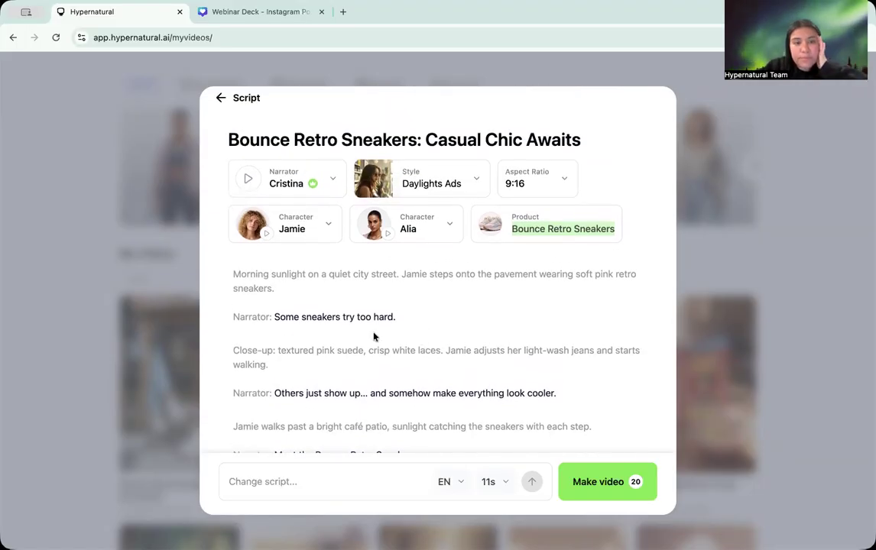
scroll(373, 337, "down", 2)
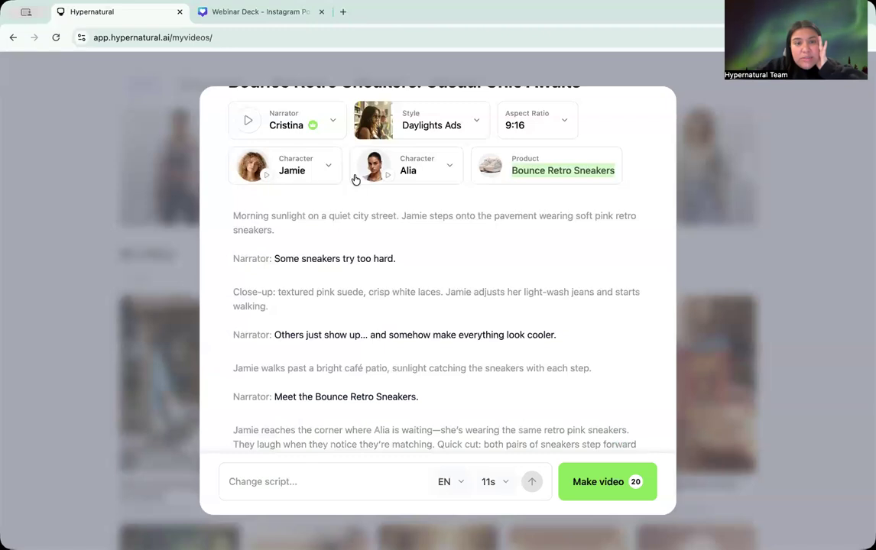
Request the script change "remove Alia as a character" and look over the rewritten scenes and cast.
scroll(338, 272, "down", 2)
left_click(292, 480)
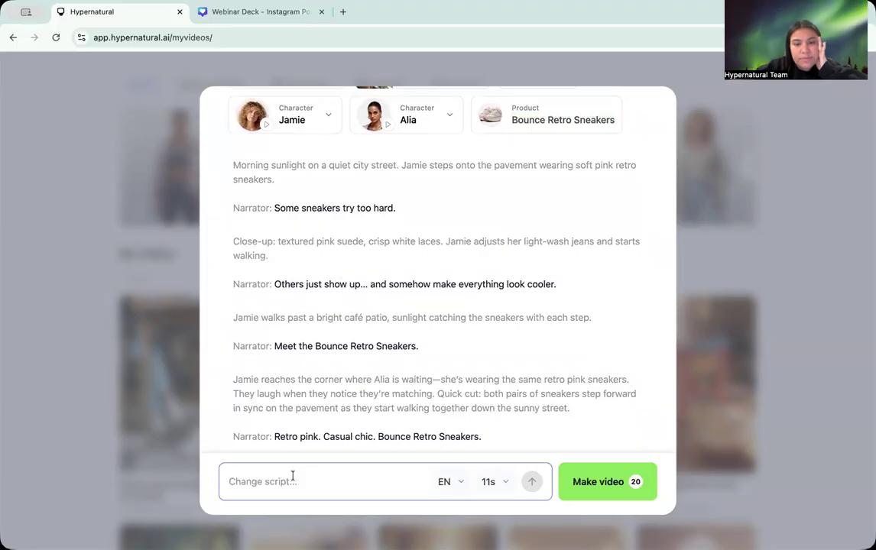
type("em")
type("emove Alia")
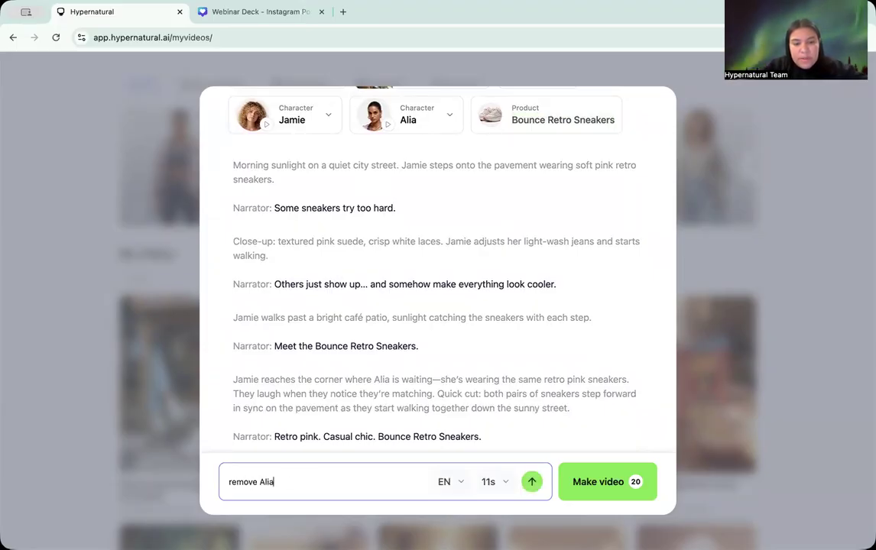
type(" as a character")
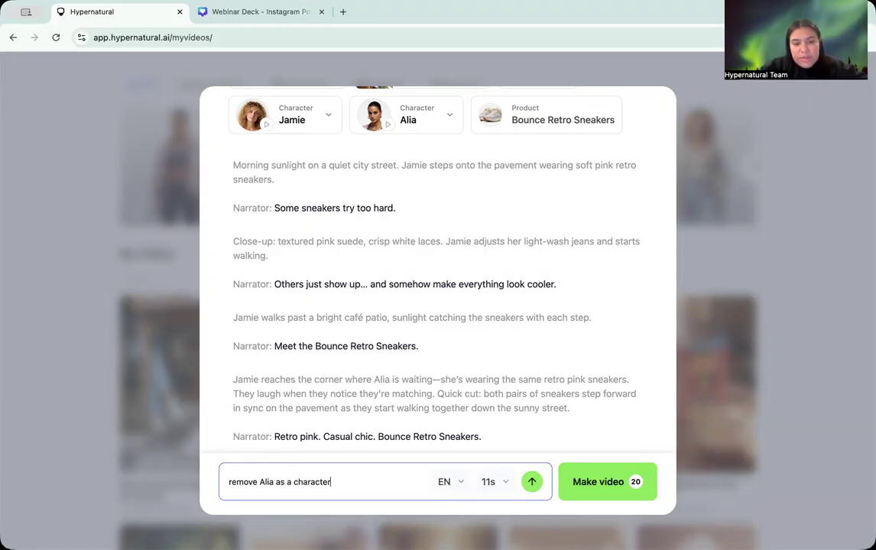
left_click(531, 481)
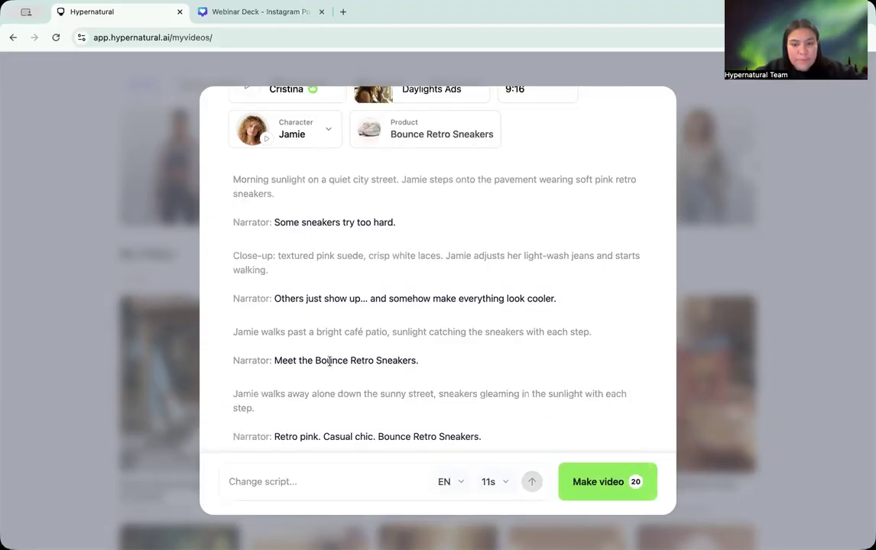
scroll(329, 360, "up", 1)
scroll(330, 363, "down", 1)
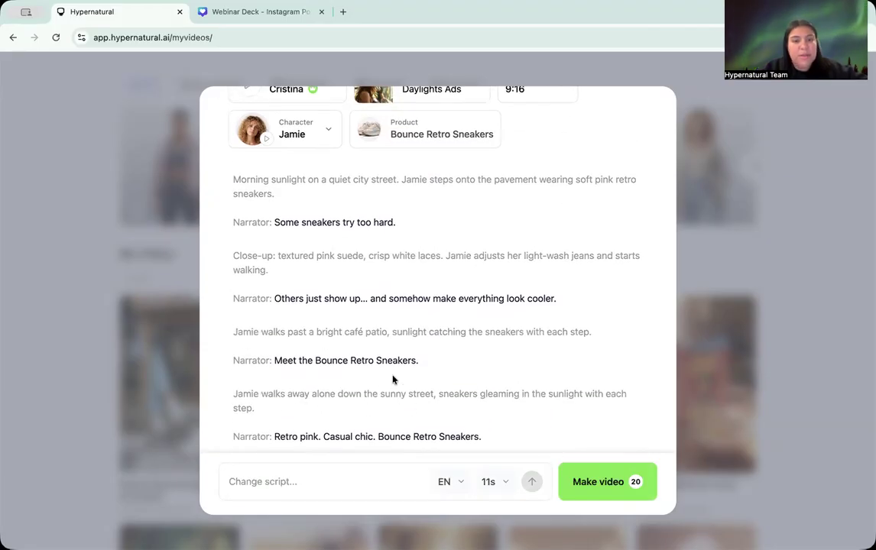
scroll(382, 344, "up", 3)
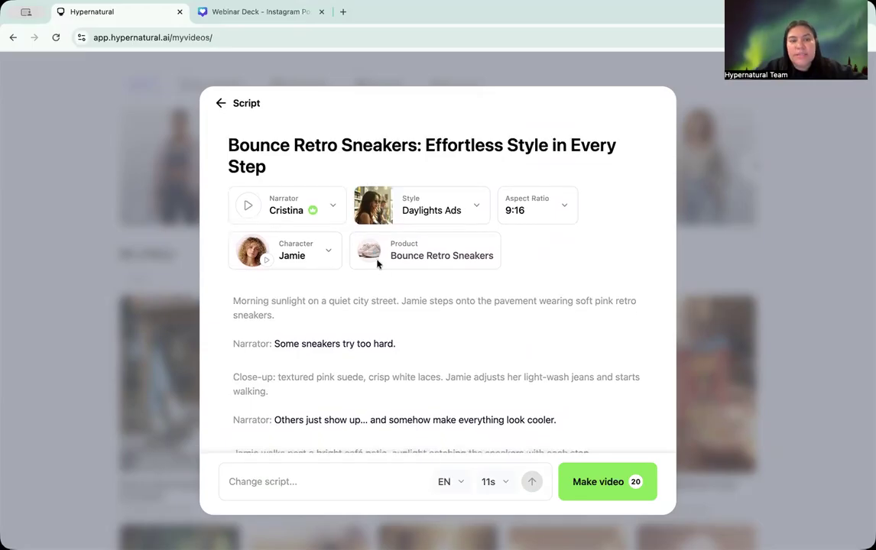
scroll(383, 336, "down", 2)
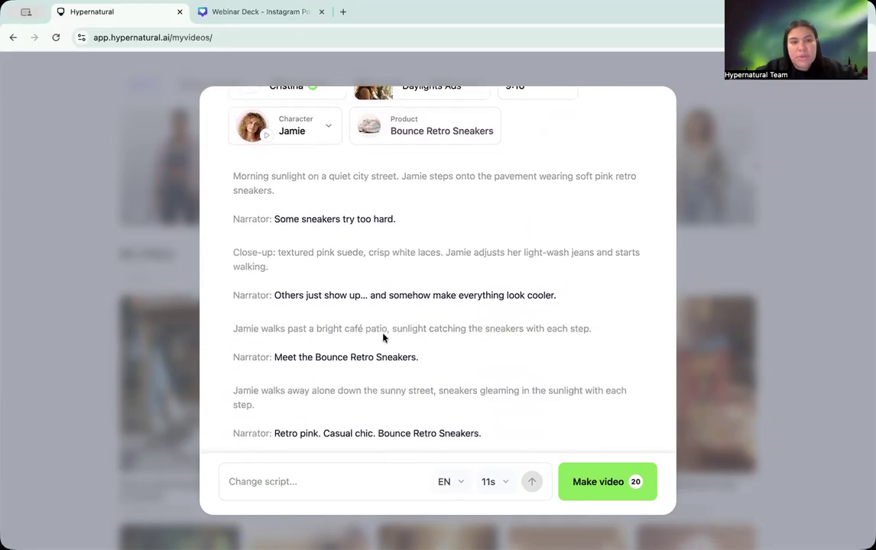
scroll(383, 337, "up", 1)
scroll(383, 340, "down", 2)
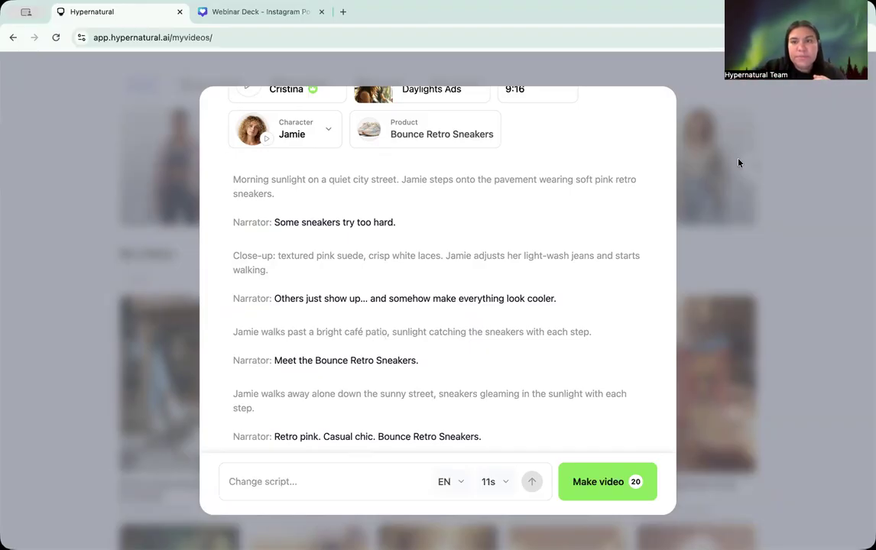
Go back from the revised script, discarding its changes, and open an empty new video prompt.
scroll(289, 197, "up", 4)
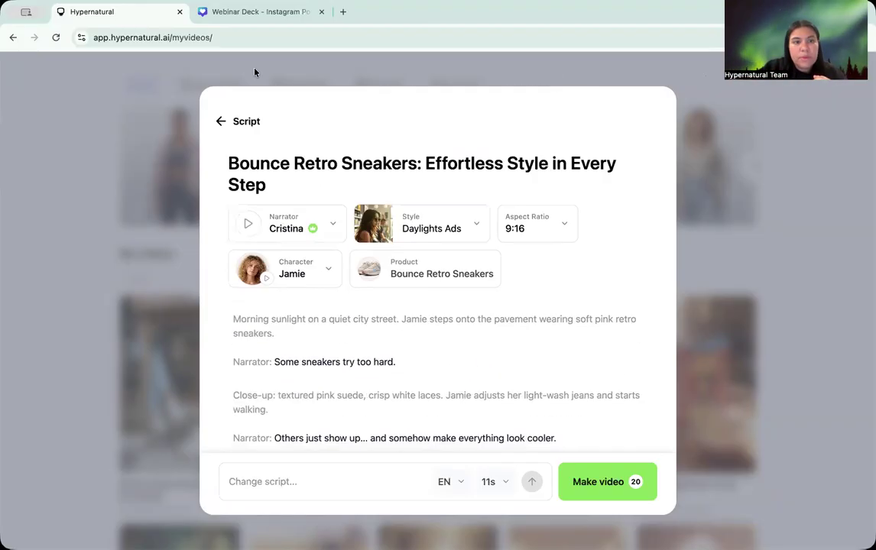
left_click(220, 104)
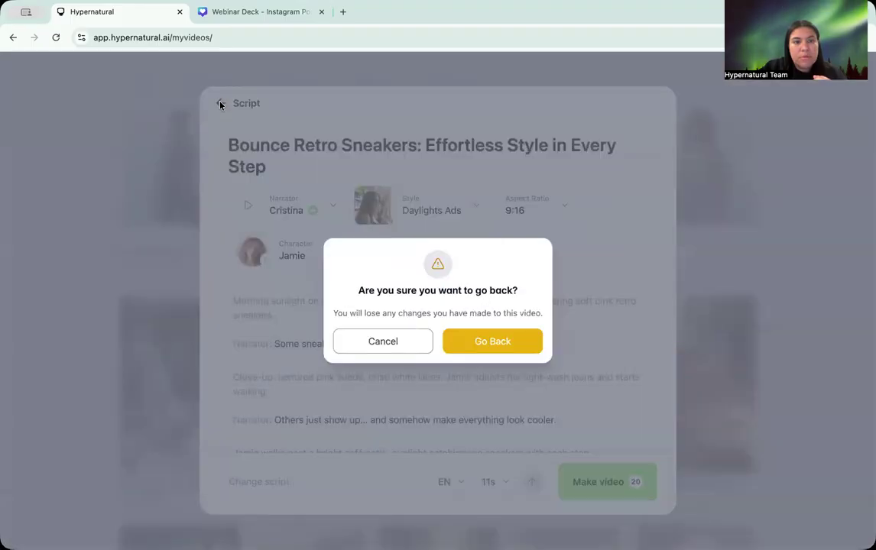
left_click(469, 350)
scroll(399, 218, "up", 3)
left_click(310, 182)
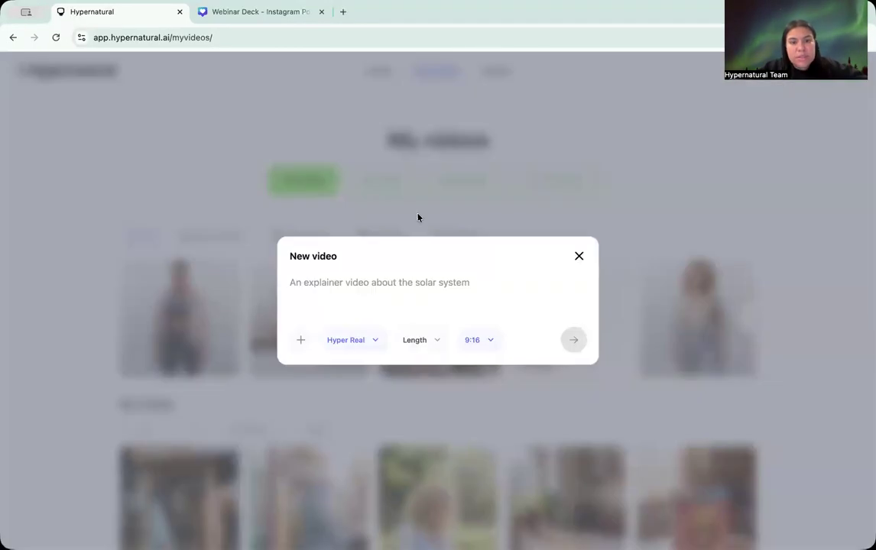
Paste the four-scene sneaker script into the prompt and generate the video script in the Daylights Ads style.
key("ctrl+v")
left_click(348, 392)
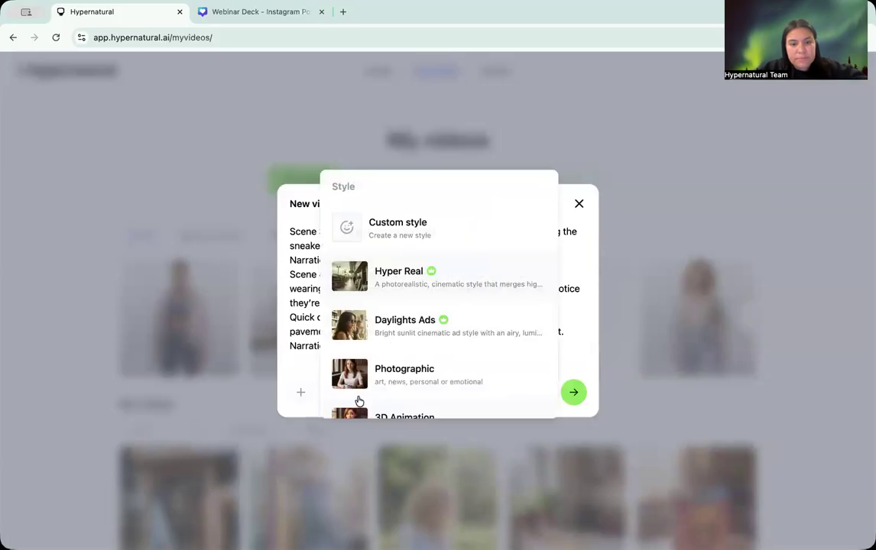
left_click(432, 329)
left_click(573, 392)
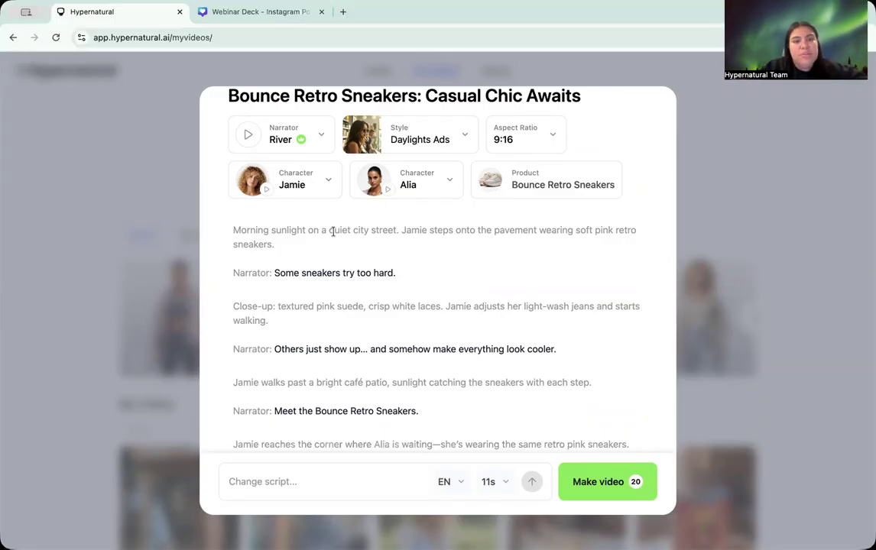
Check the regenerated script's scenes and set its narrator to the first custom voice.
scroll(398, 318, "down", 2)
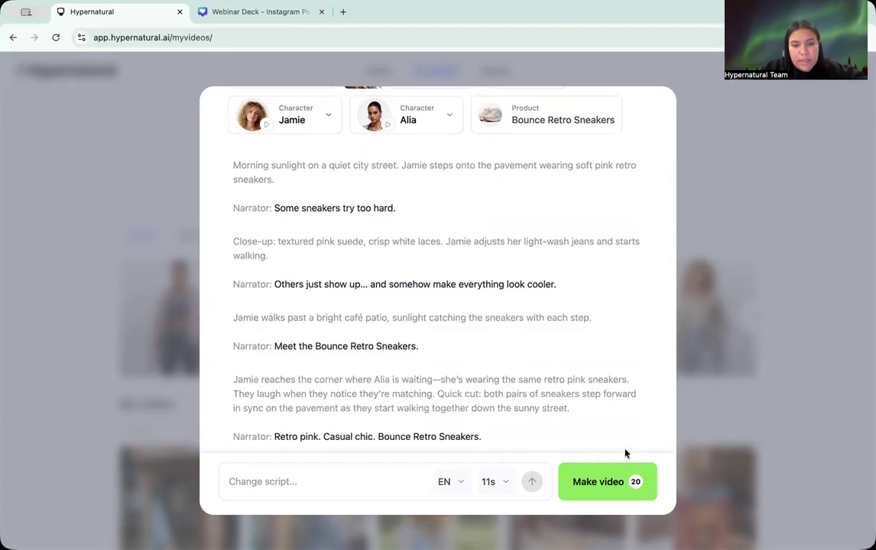
scroll(327, 316, "up", 3)
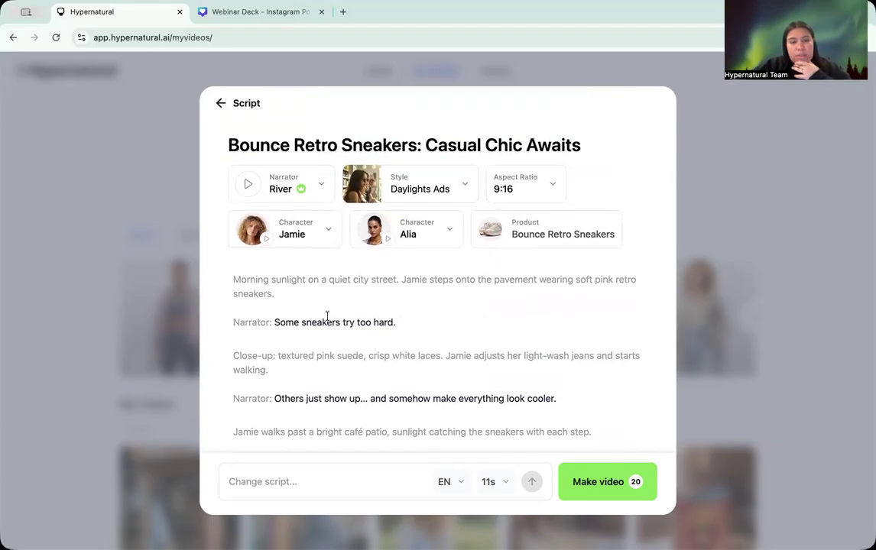
left_click(276, 190)
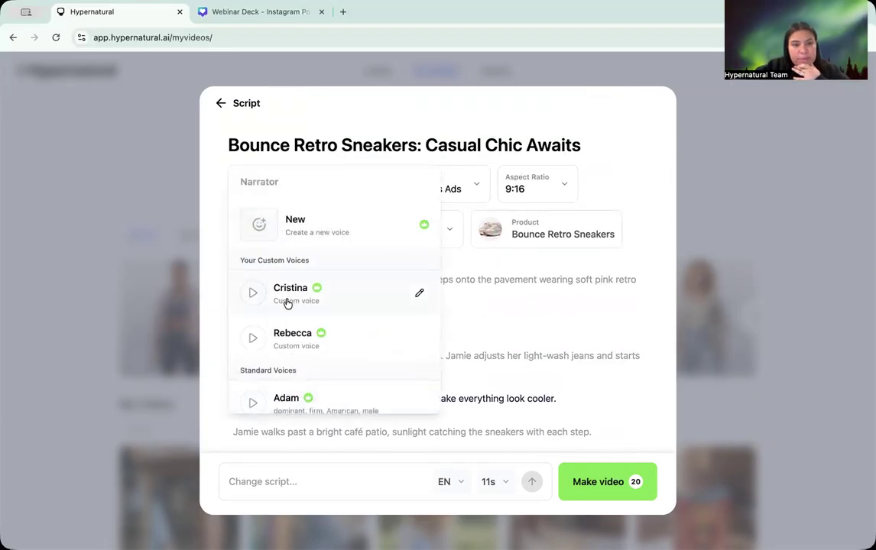
left_click(269, 289)
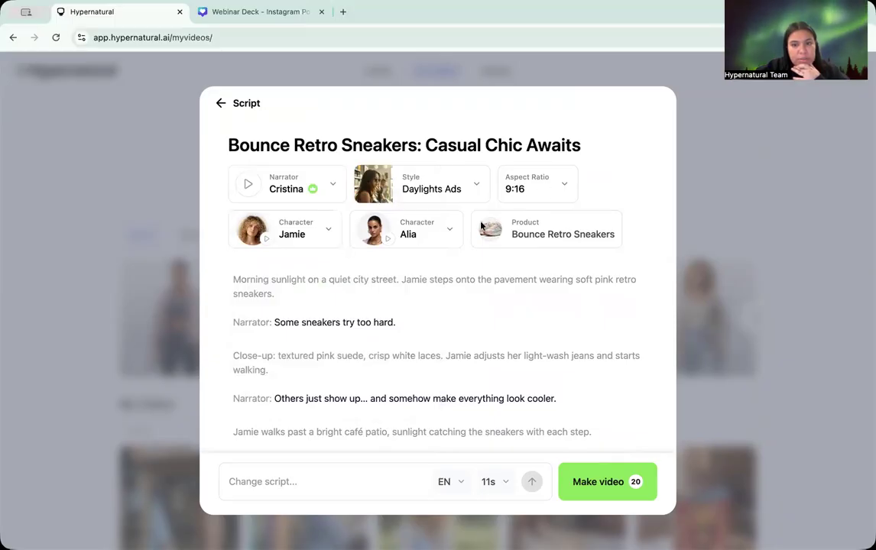
Look through the casting options available for the Jamie and Alia characters.
scroll(353, 315, "down", 1)
left_click(295, 216)
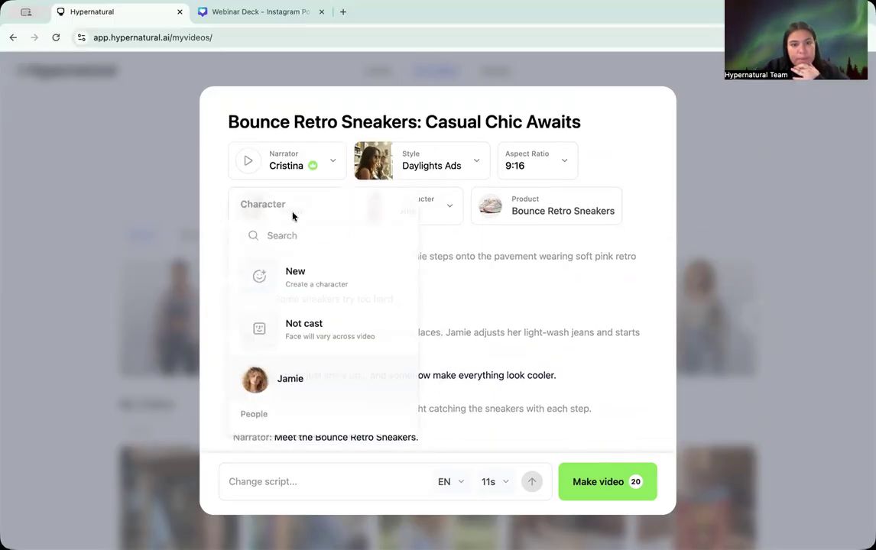
scroll(311, 328, "down", 5)
scroll(313, 346, "up", 5)
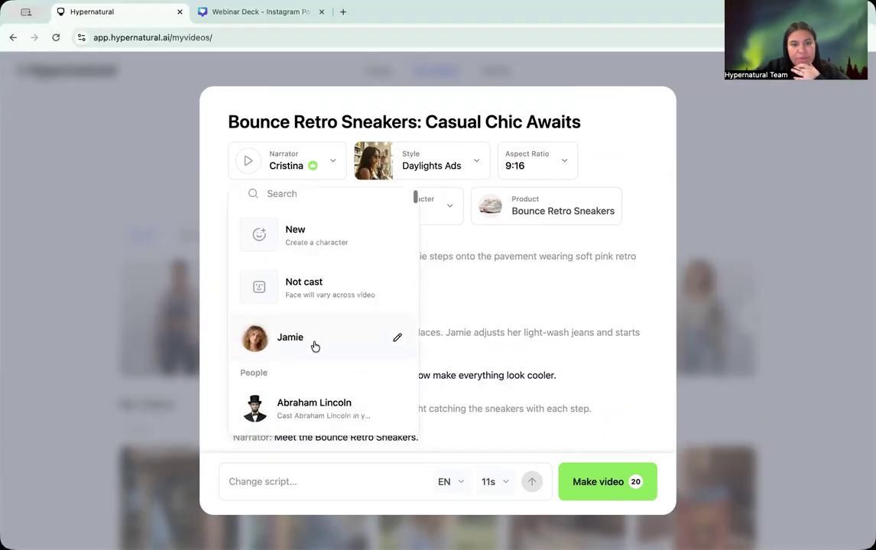
left_click(430, 216)
left_click(434, 211)
scroll(434, 372, "down", 3)
scroll(436, 373, "up", 3)
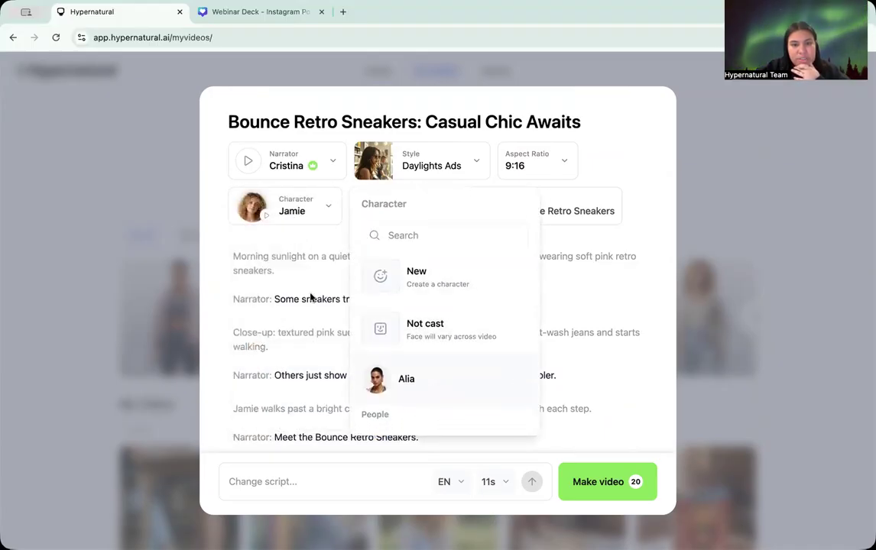
Check the script's style and narrator options and examine the speaker labels on its lines.
left_click(455, 139)
left_click(420, 166)
scroll(413, 307, "down", 2)
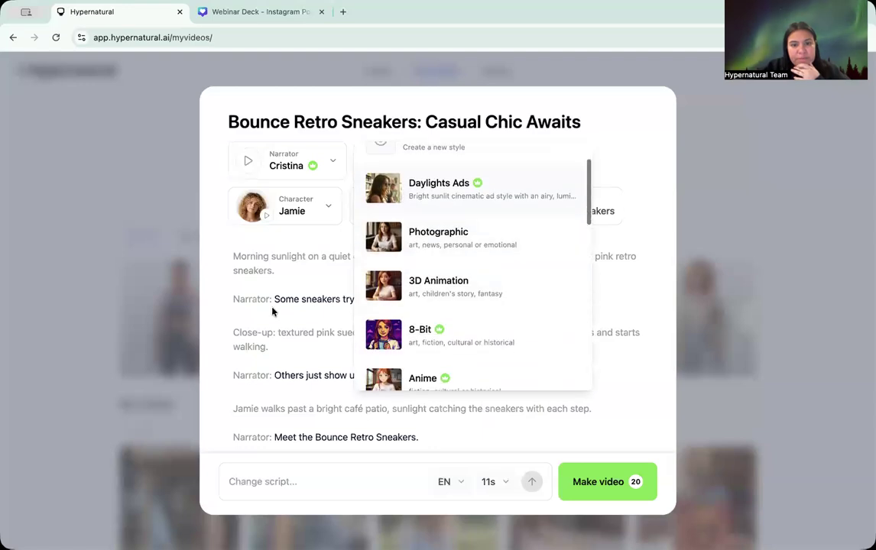
left_click(258, 313)
left_click(279, 165)
left_click(557, 262)
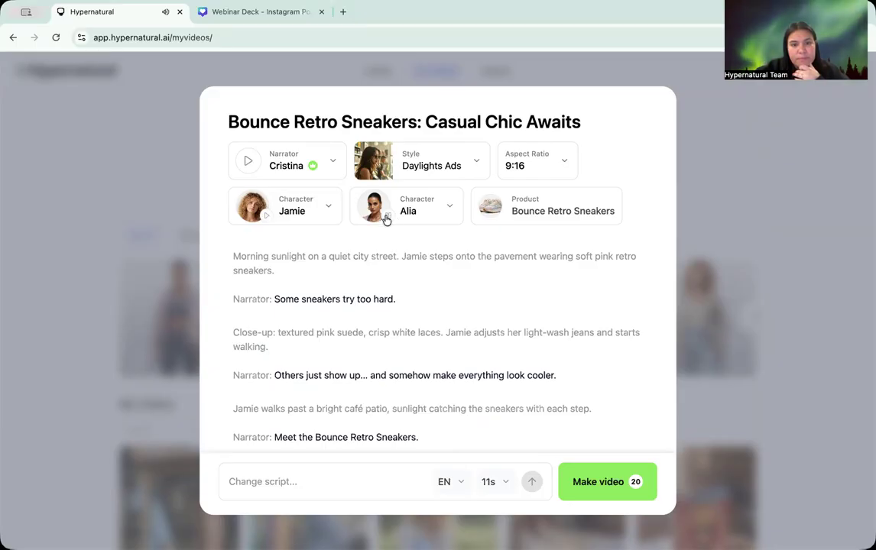
scroll(358, 321, "down", 3)
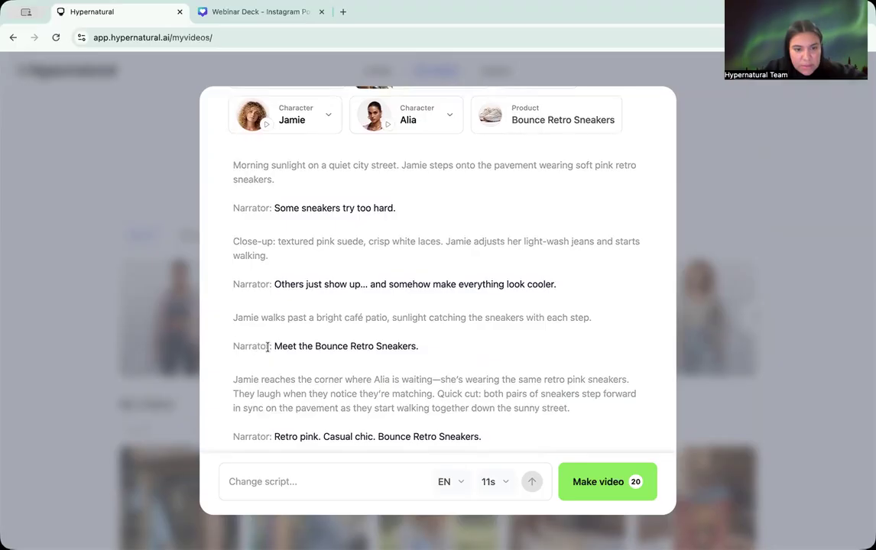
left_click_drag(268, 348, 222, 350)
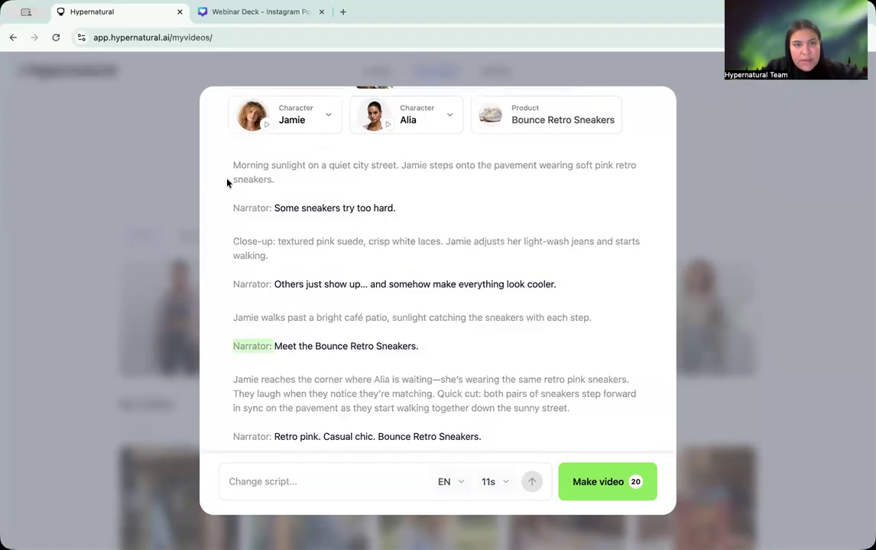
Go back from the script, discarding its changes, and paste the four-scene sneaker script into a new video prompt.
scroll(230, 153, "up", 3)
left_click(220, 106)
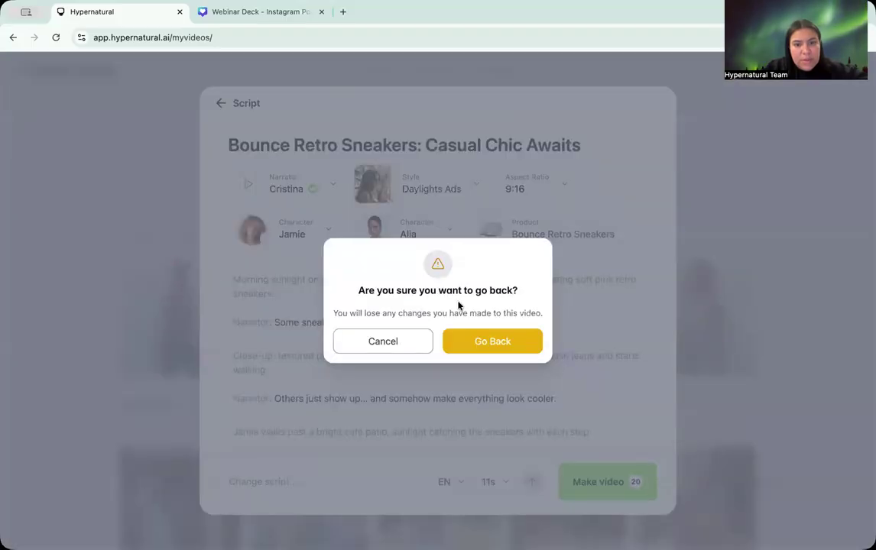
left_click(509, 351)
left_click(291, 188)
left_click(375, 277)
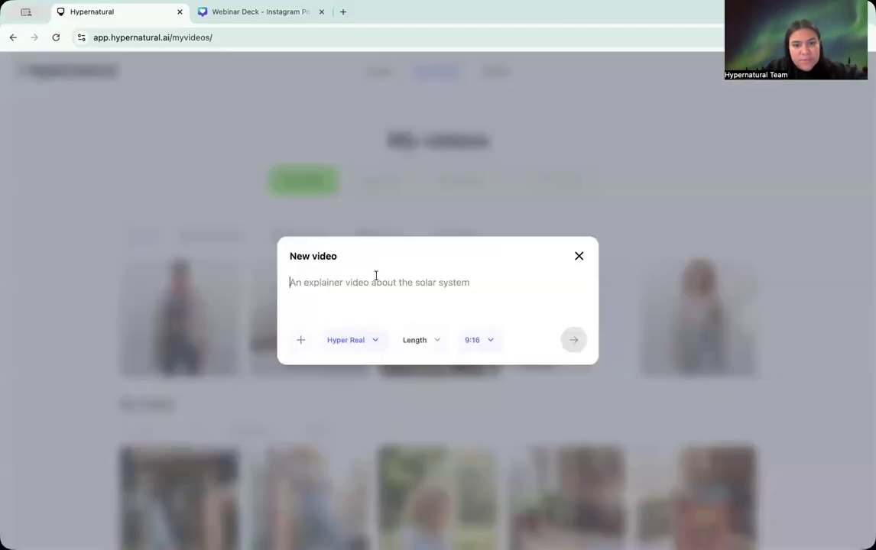
key("ctrl+v")
Make Jamie the speaker of Scene 4's closing line in the pasted prompt.
scroll(308, 328, "down", 1)
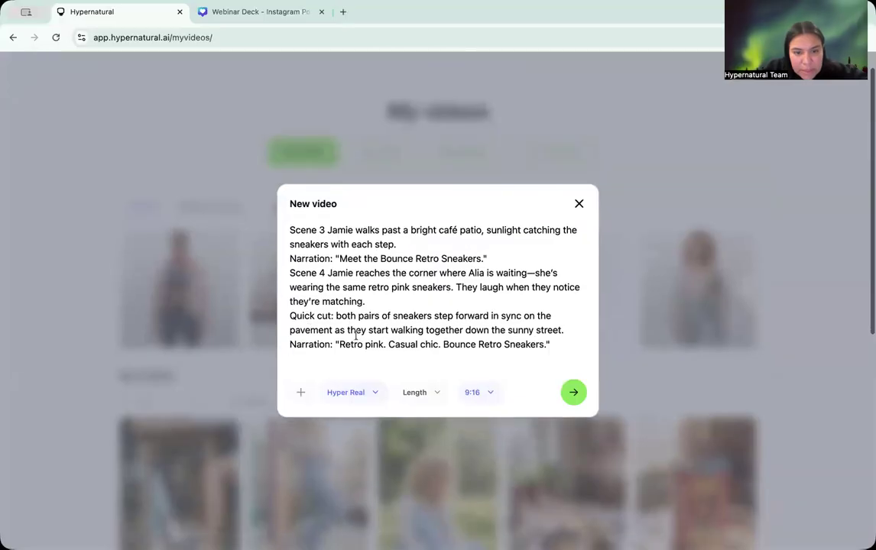
scroll(346, 306, "up", 1)
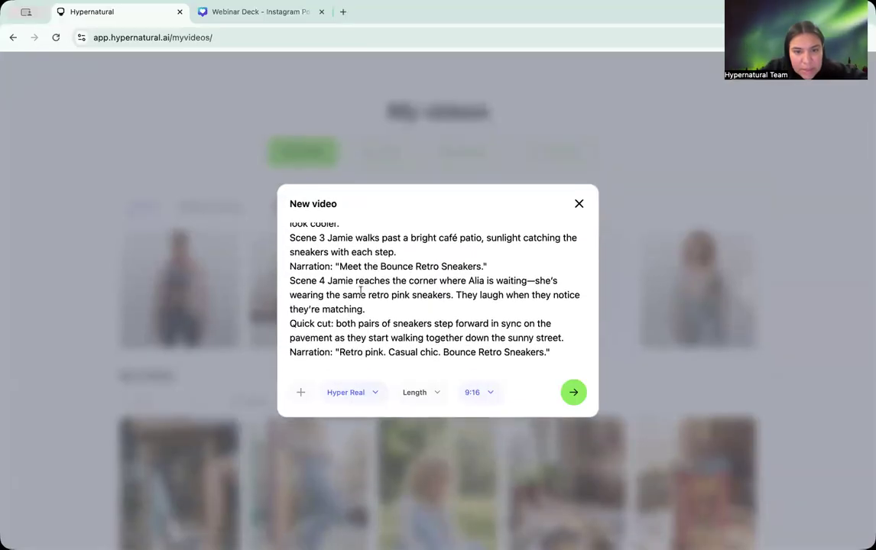
scroll(366, 276, "up", 1)
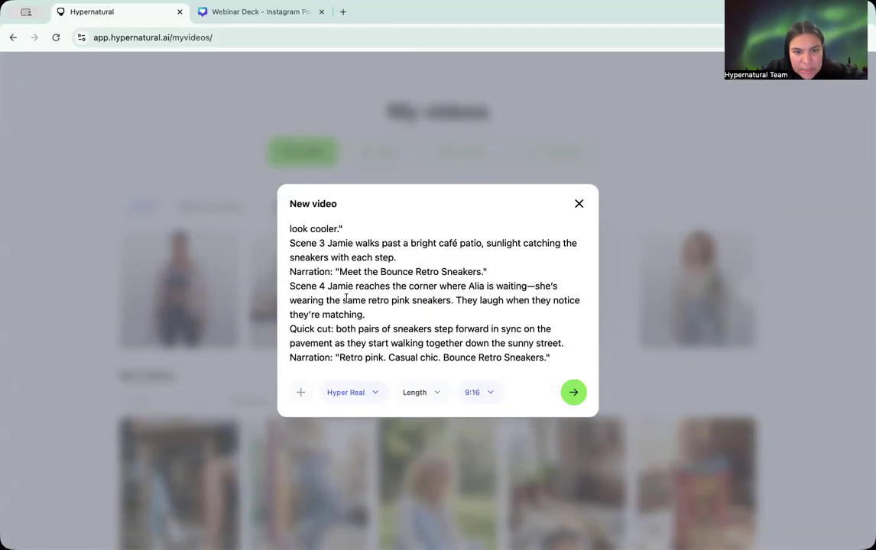
scroll(329, 306, "down", 2)
left_click_drag(331, 345, 259, 349)
type("Jamie")
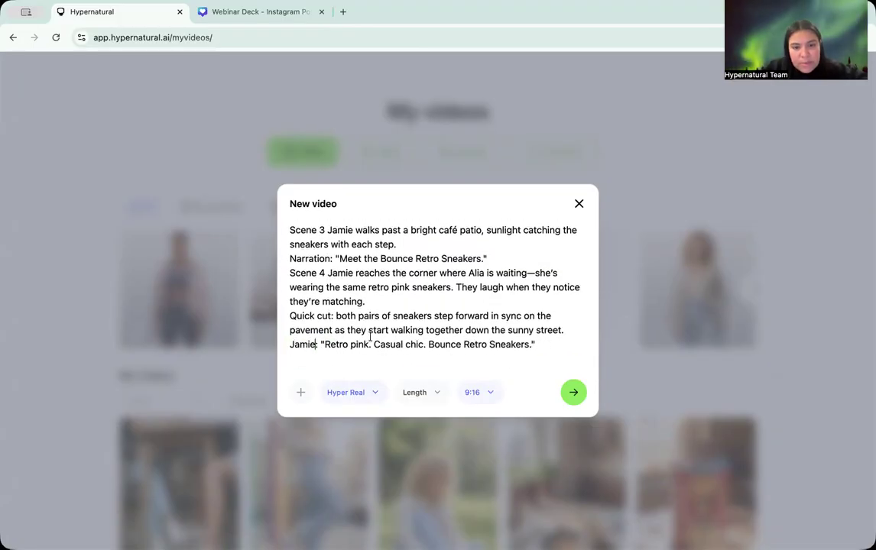
Check the edited prompt, set its style to Daylights Ads and generate the video script.
scroll(461, 277, "up", 5)
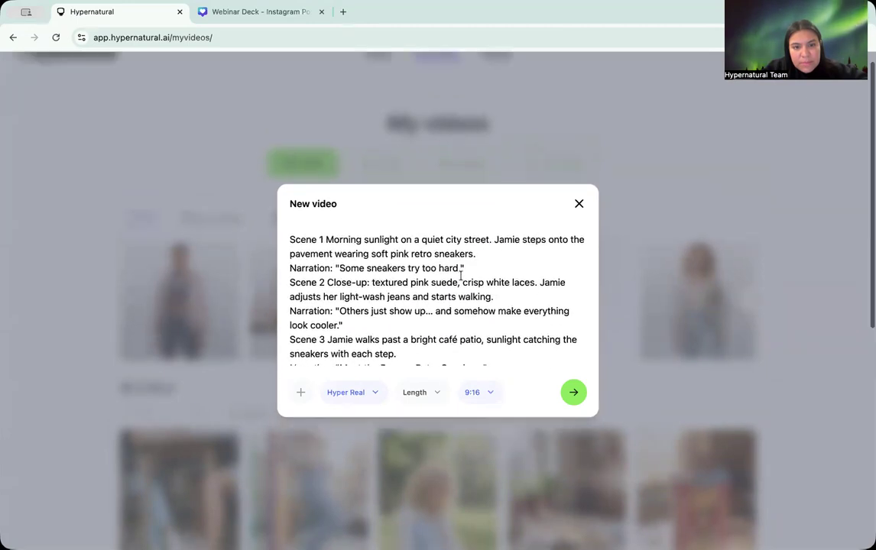
scroll(424, 300, "down", 5)
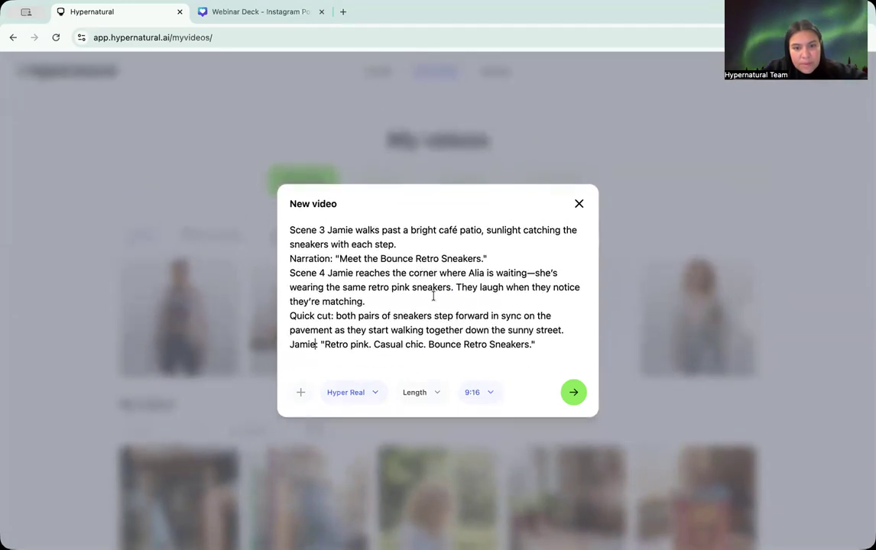
scroll(397, 328, "up", 5)
left_click(354, 393)
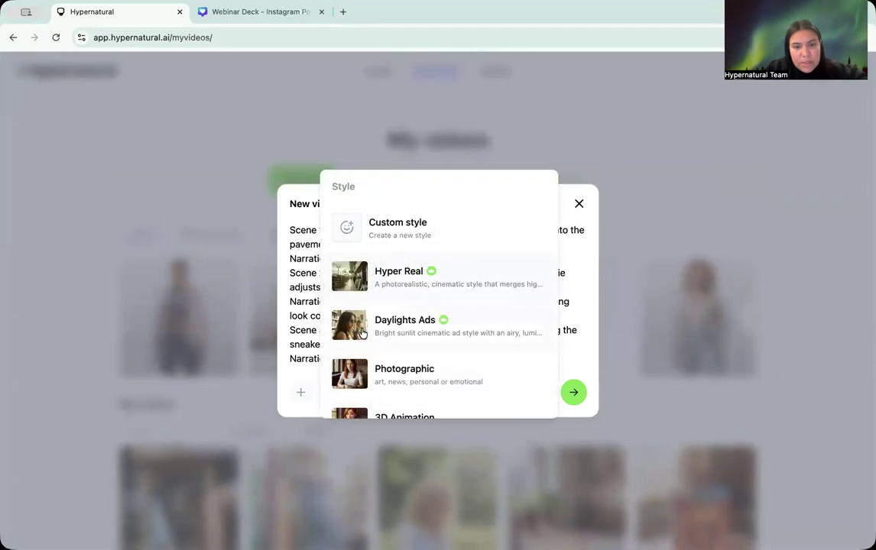
left_click(385, 328)
scroll(451, 269, "down", 5)
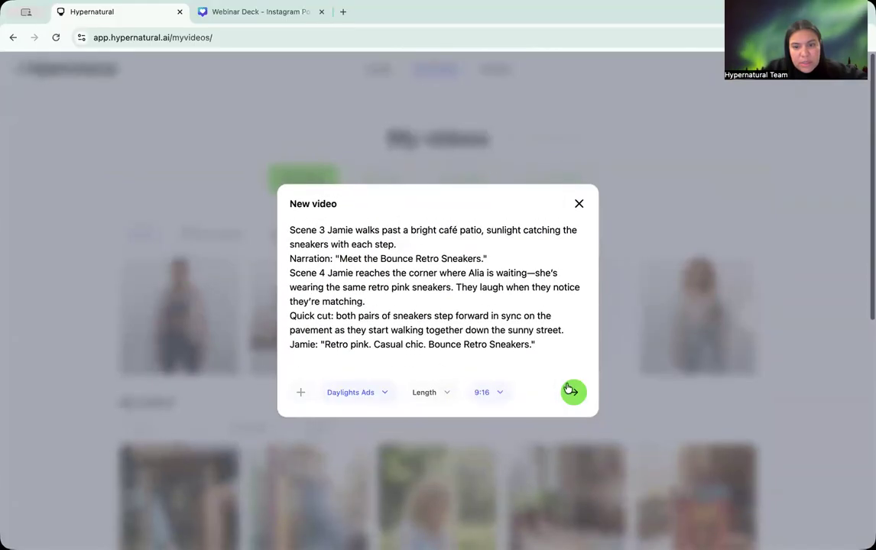
left_click(573, 392)
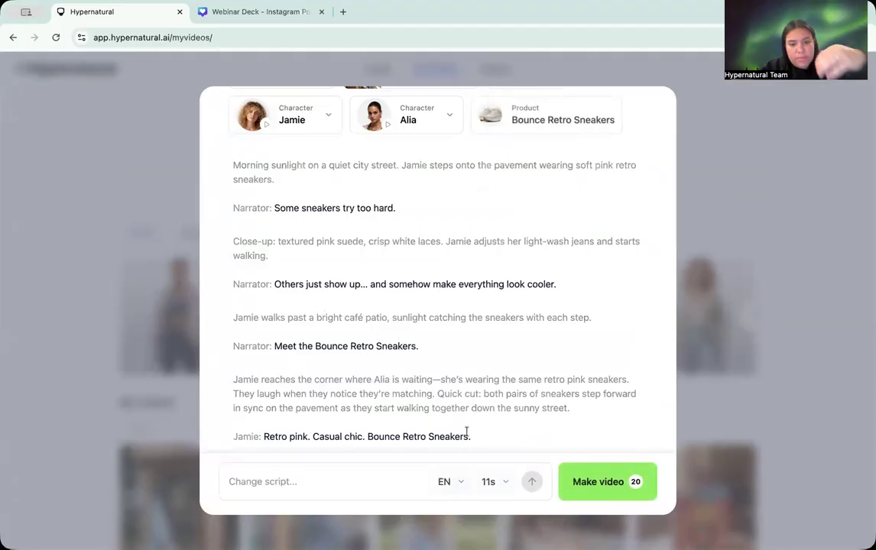
Rewrite Jamie's closing line as "I love my Bounce Retro Sneakers! Buy them today." and make the video.
left_click_drag(367, 436, 269, 436)
key("BackSpace")
type("I ")
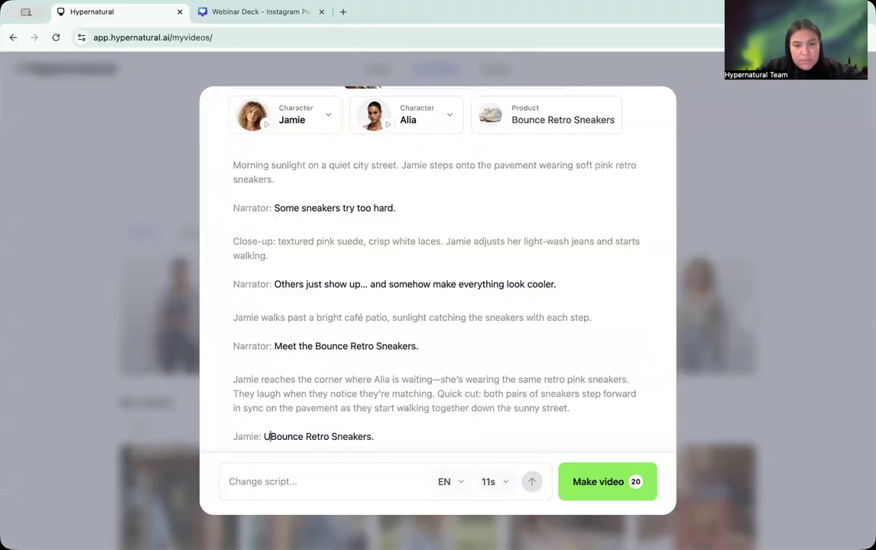
type("love my")
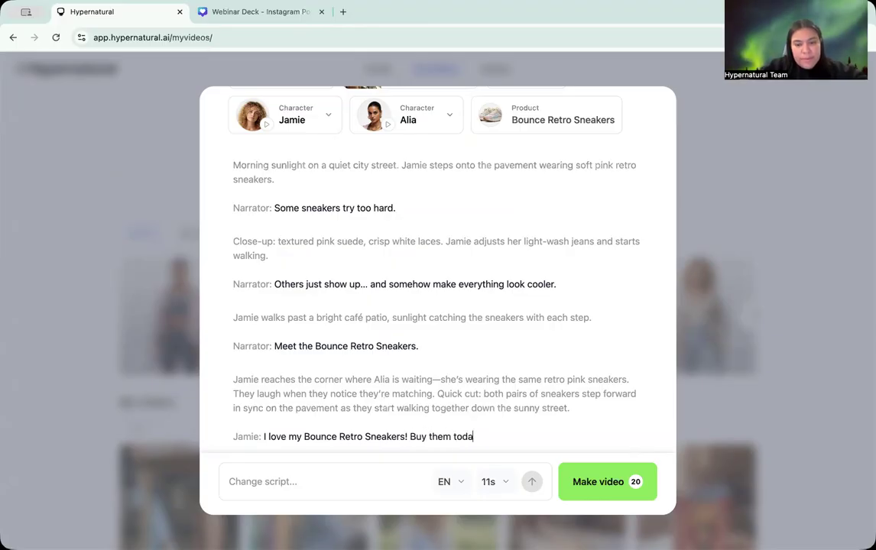
scroll(449, 323, "up", 5)
scroll(449, 323, "down", 5)
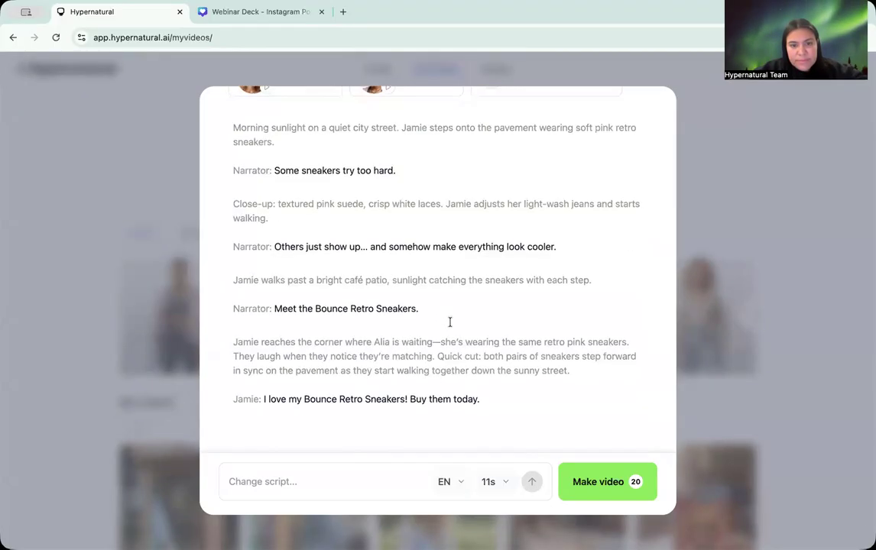
left_click(602, 479)
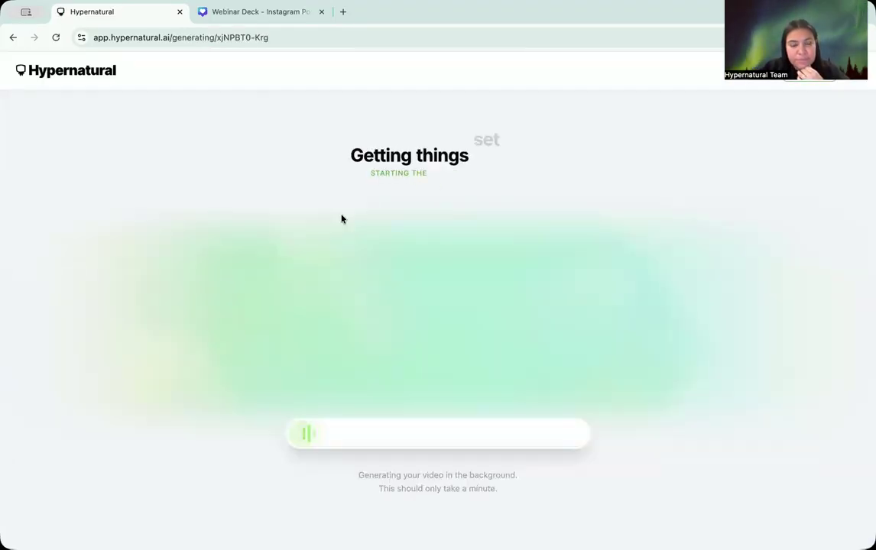
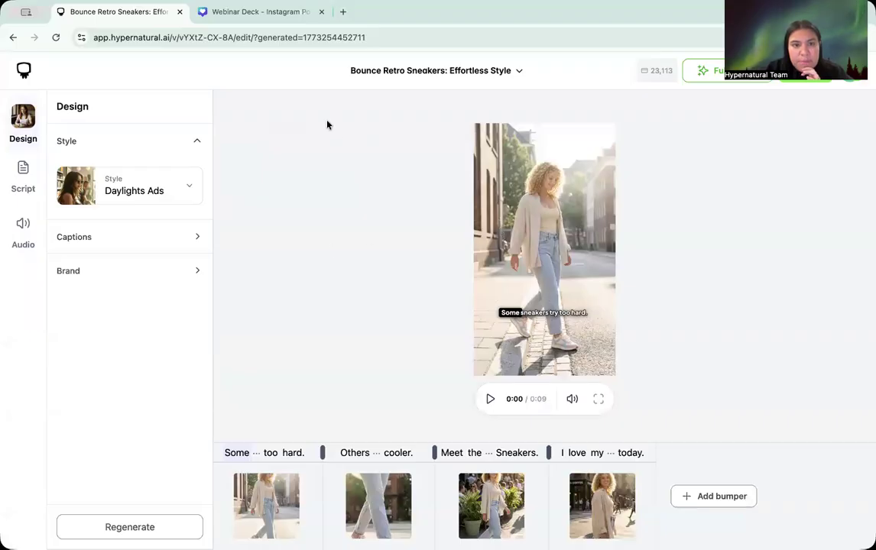
Play the generated video, examine its individual scenes and view the image swap prompt of the last scene.
left_click(547, 459)
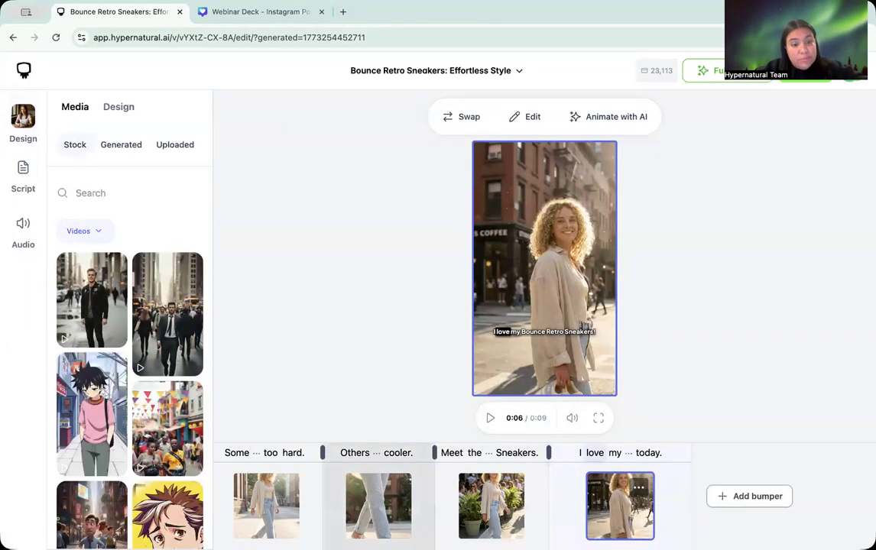
left_click(269, 505)
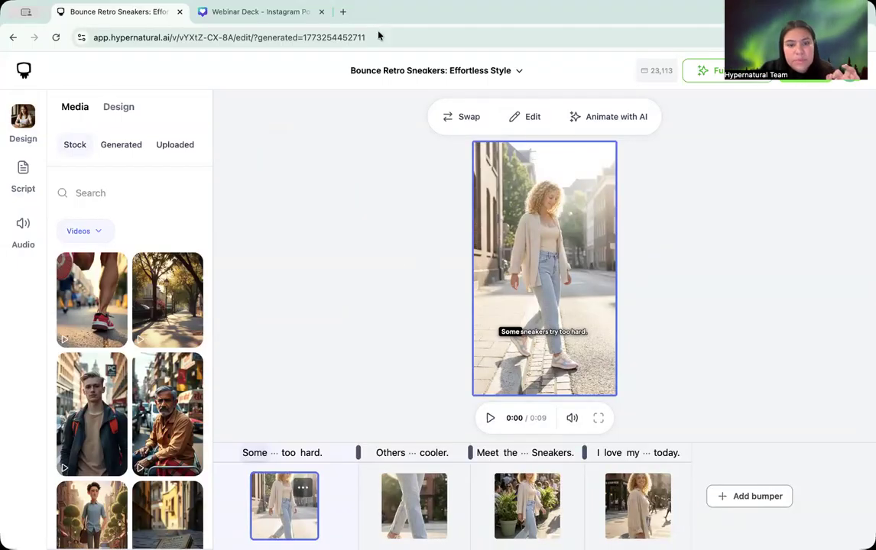
left_click(490, 419)
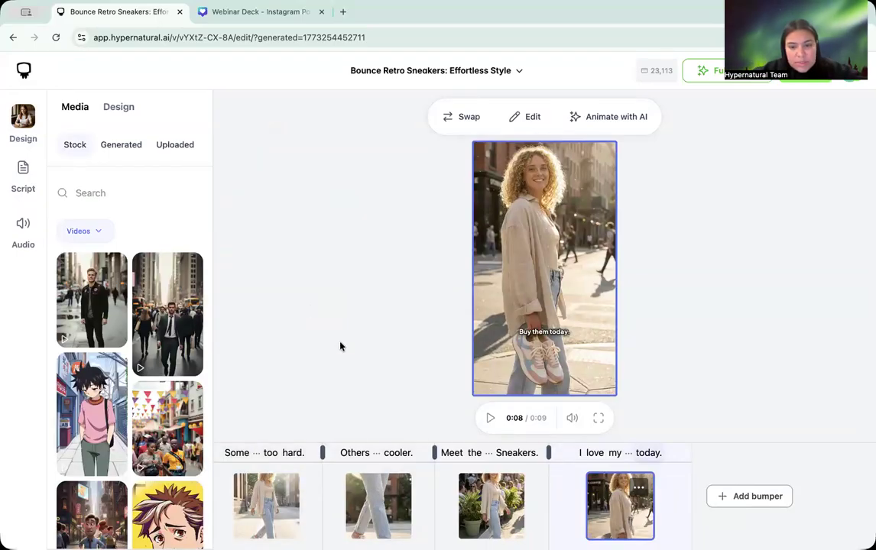
left_click(490, 498)
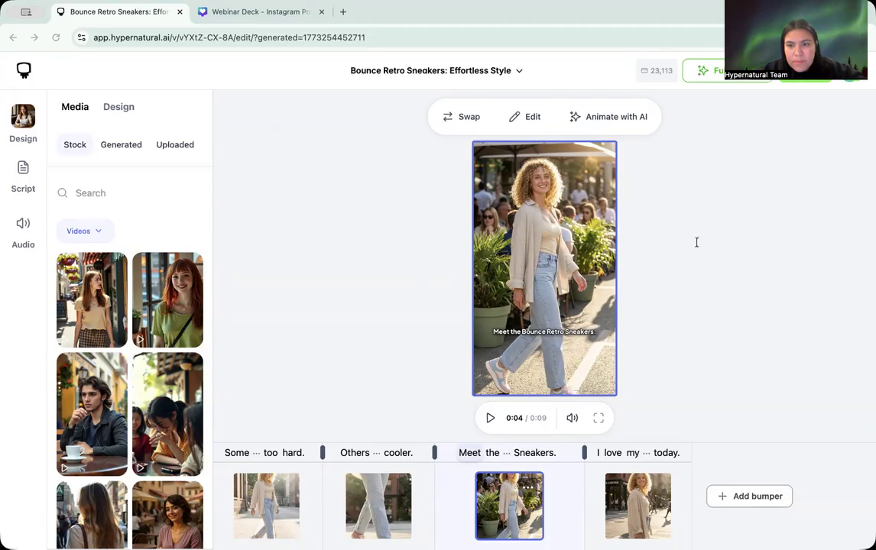
left_click(593, 455)
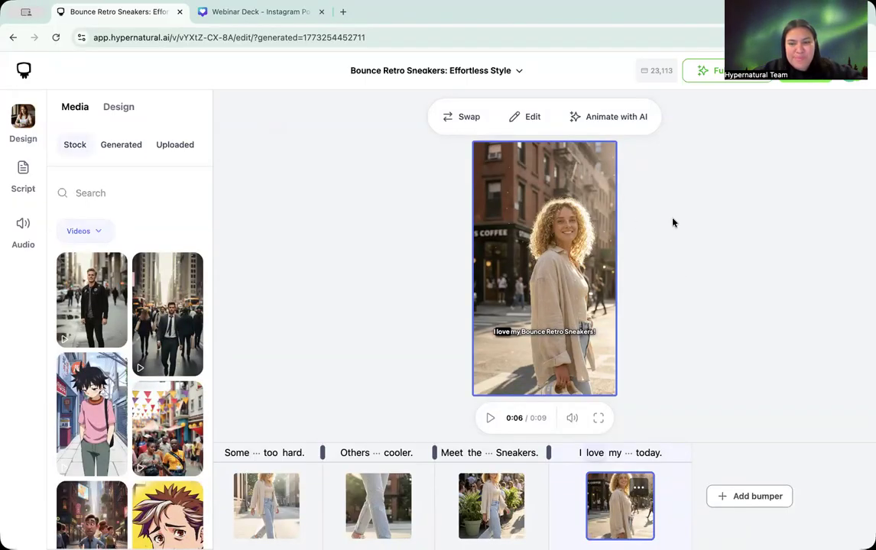
left_click(451, 120)
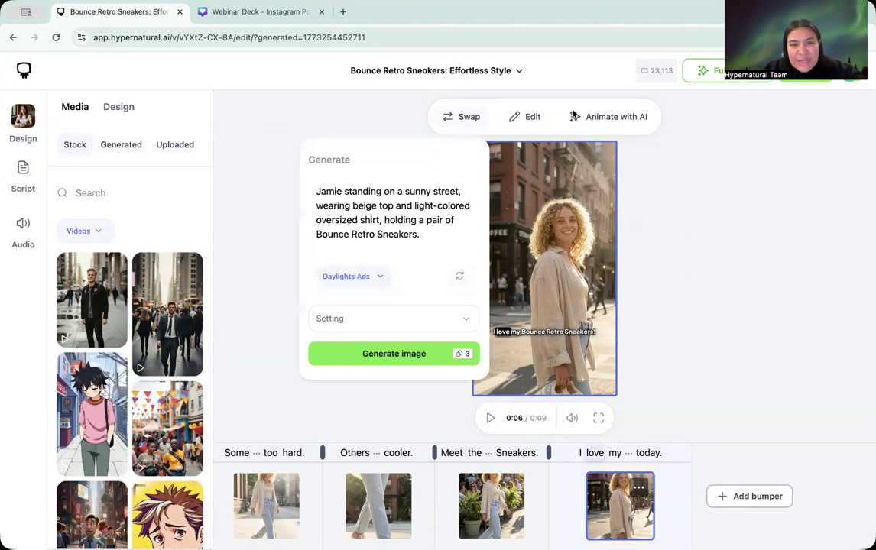
left_click(609, 191)
Extend the image swap prompt of the "Meet the Bounce Retro Sneakers" scene with "and Alia is waiting and waving at the corner.".
left_click(500, 524)
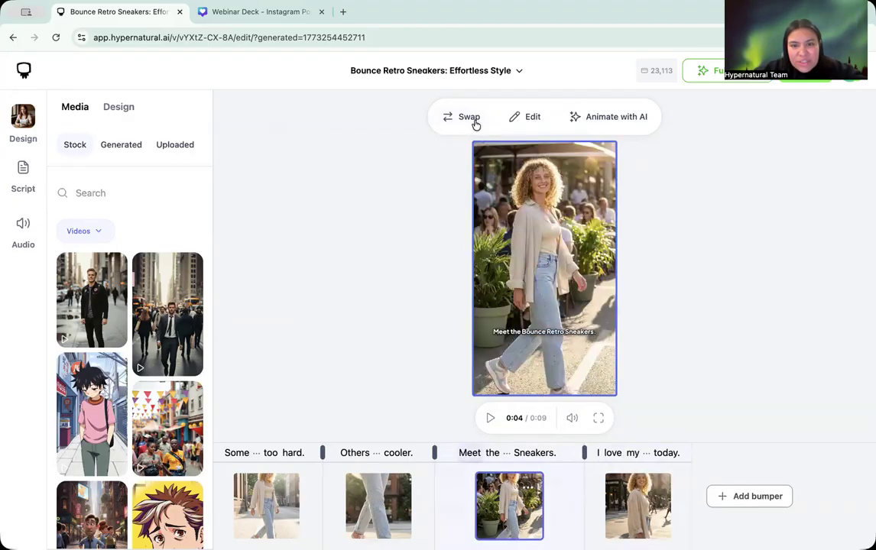
left_click(462, 119)
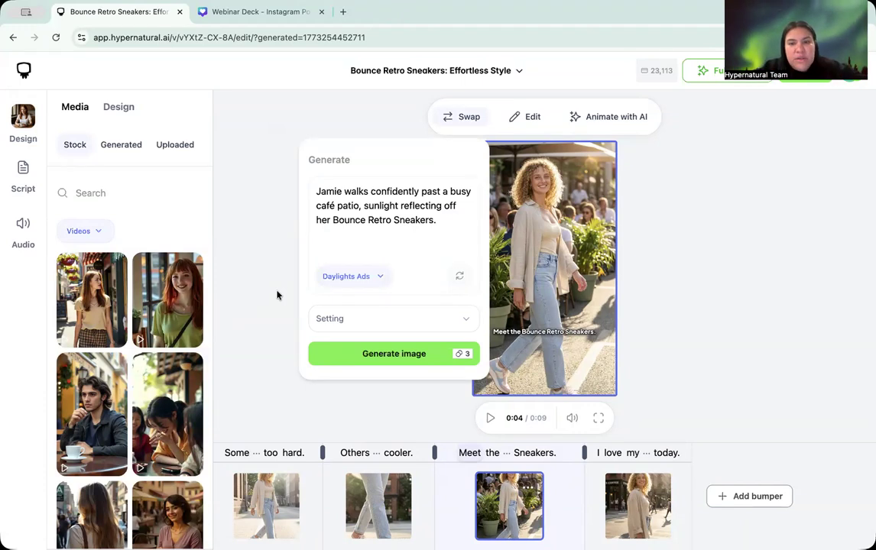
left_click(451, 220)
key("BackSpace")
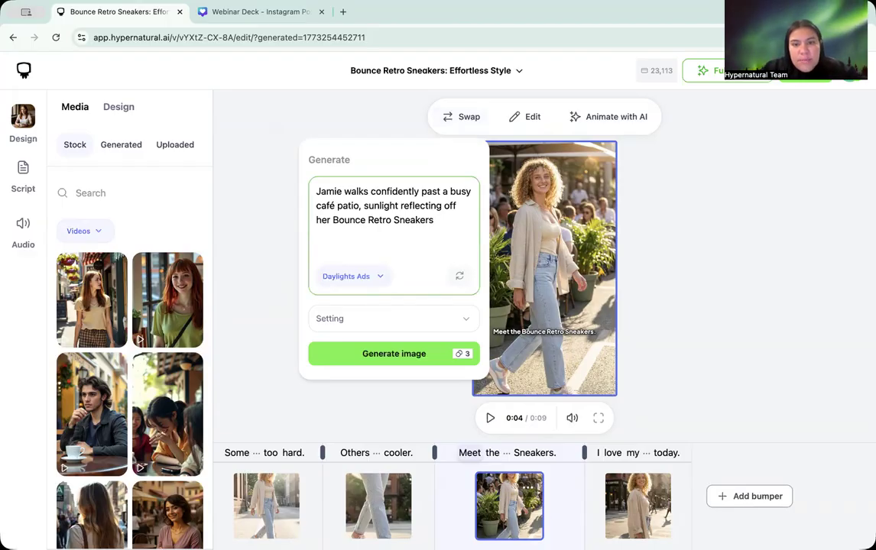
type("and Alia is wwa")
key("BackSpace")
type("waiti")
key("BackSpace")
key("BackSpace")
key("BackSpace")
key("BackSpace")
key("BackSpace")
type("aiting ")
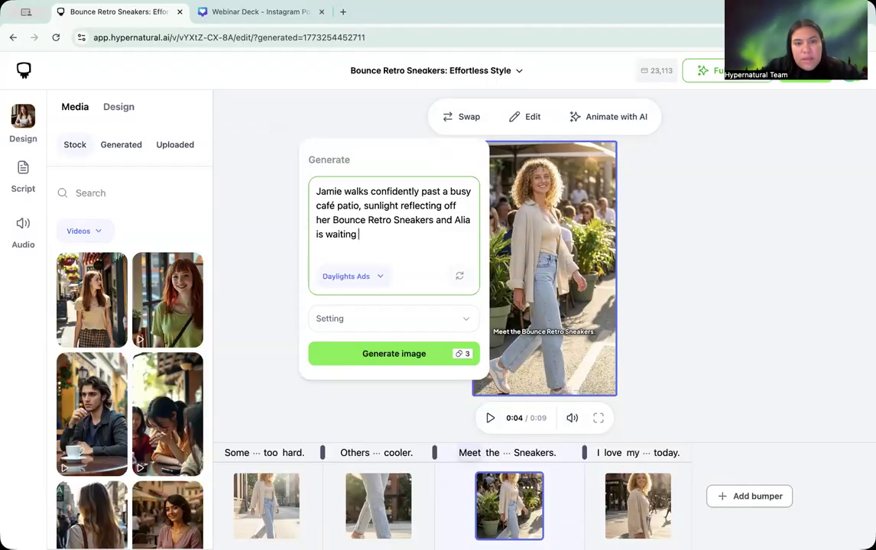
type("and waving at the coner.")
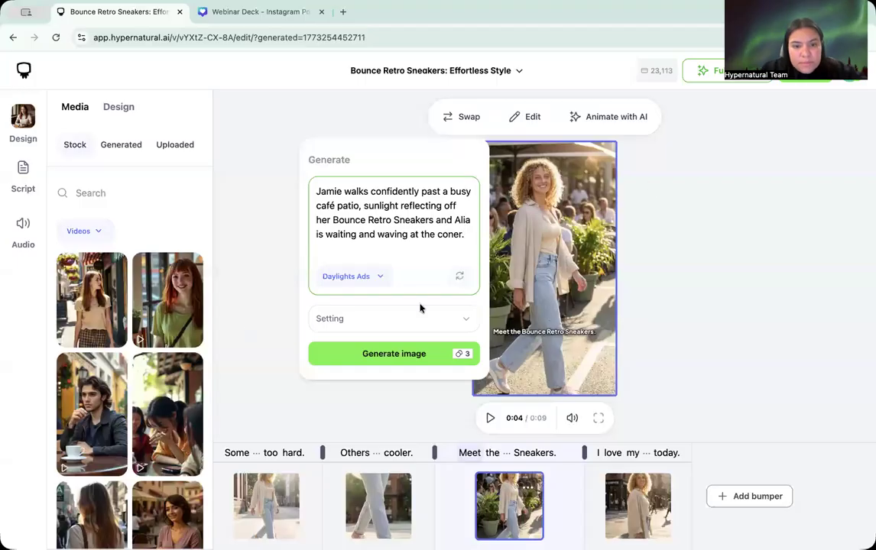
left_click(448, 234)
type("r")
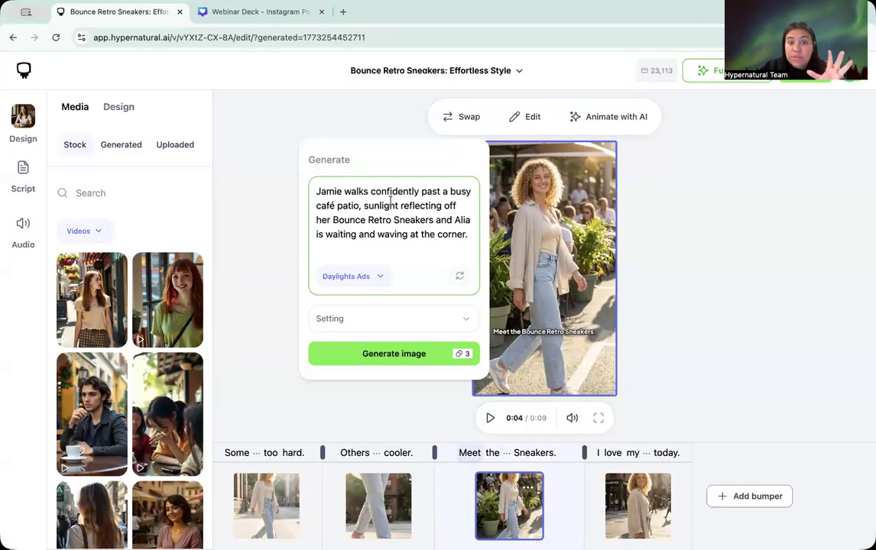
Expand the image's setting description and reword the prompt's opening to "Jamie walks confidently into a busy café".
left_click(362, 324)
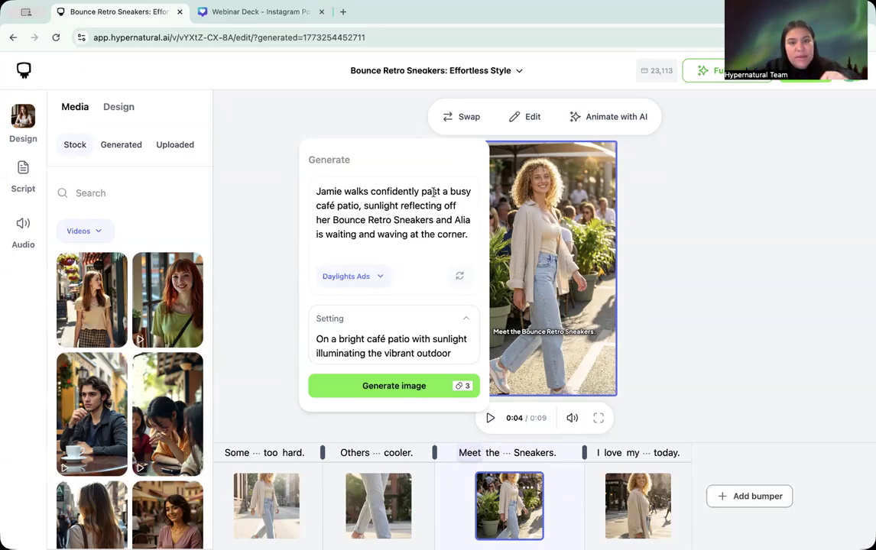
left_click_drag(471, 191, 420, 191)
type("into a")
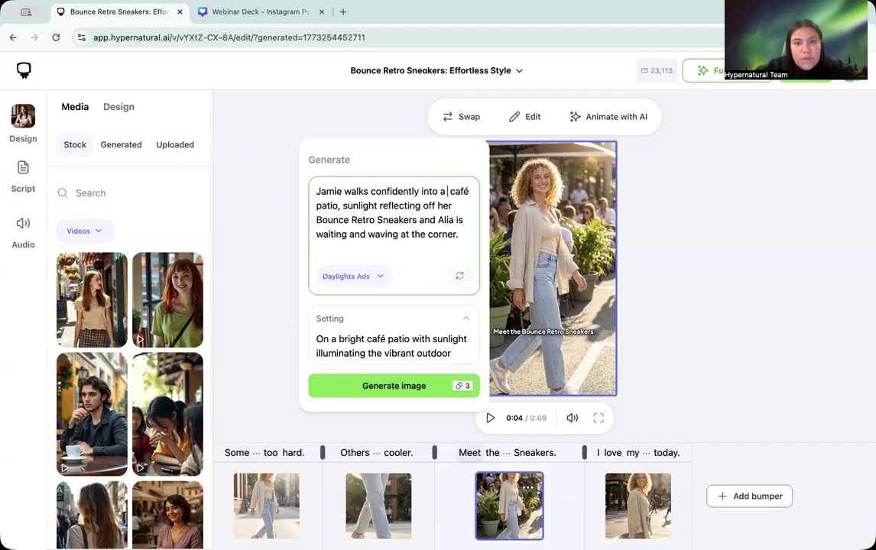
type(" busy")
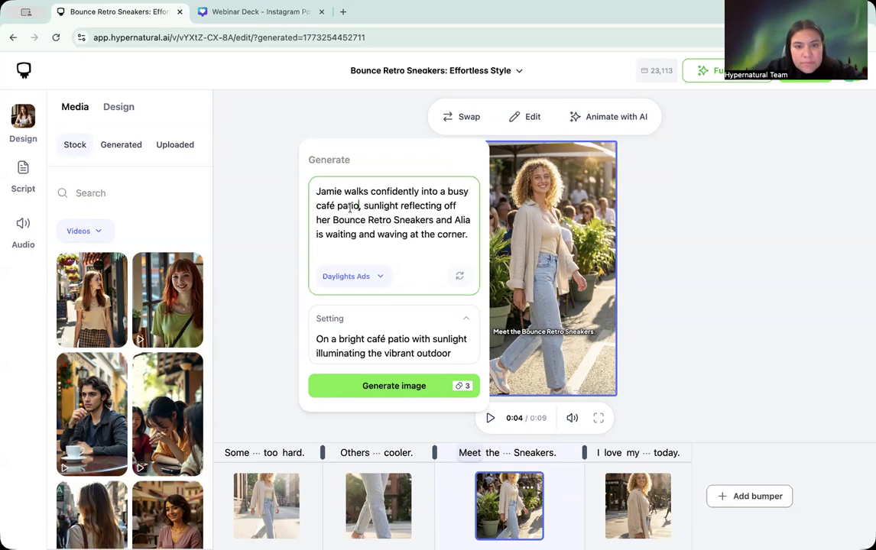
double_click(350, 207)
key("BackSpace")
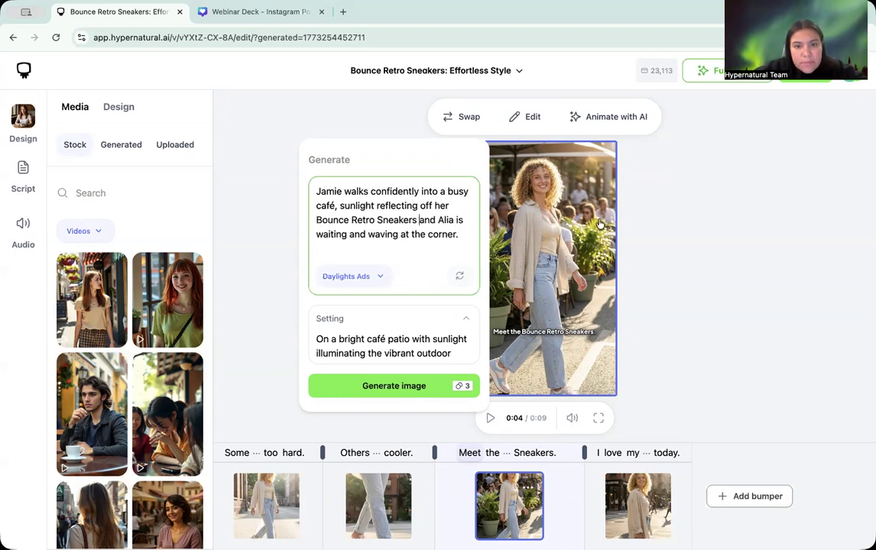
Rewrite the Alia part of the image prompt as a separate sentence reading "Alia is waiting inside and waving.".
left_click_drag(460, 235, 350, 237)
key("BackSpace")
type("inst")
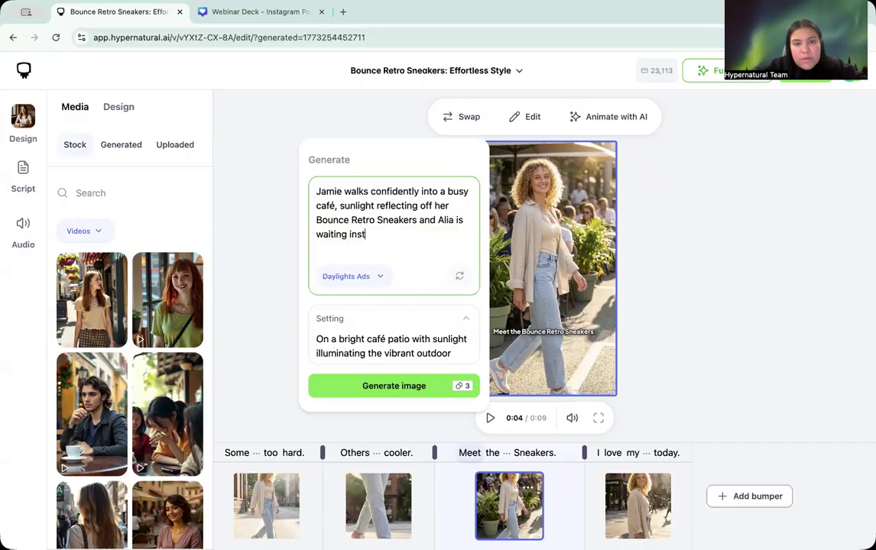
type("de and waving.")
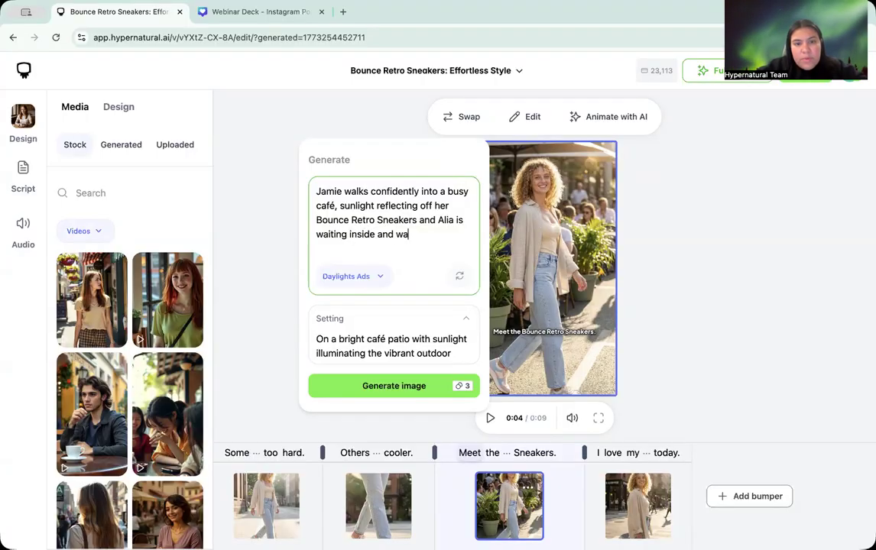
left_click(435, 220)
key("BackSpace")
key("BackSpace")
key("BackSpace")
key("BackSpace")
type(".")
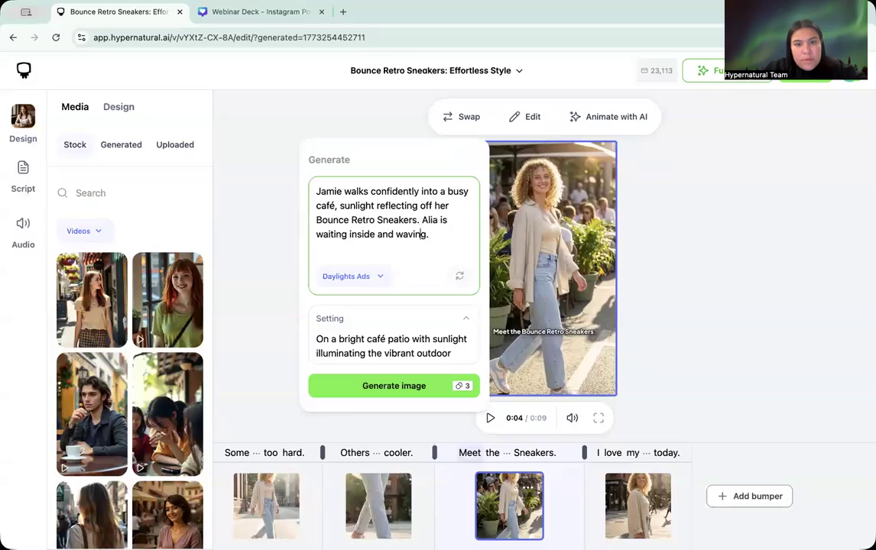
Insert "sitting a table" before "and waving" in the prompt's sentence about Alia.
left_click(378, 233)
type("sitt")
type("ing a coff")
key("BackSpace")
key("BackSpace")
key("BackSpace")
key("BackSpace")
type("a")
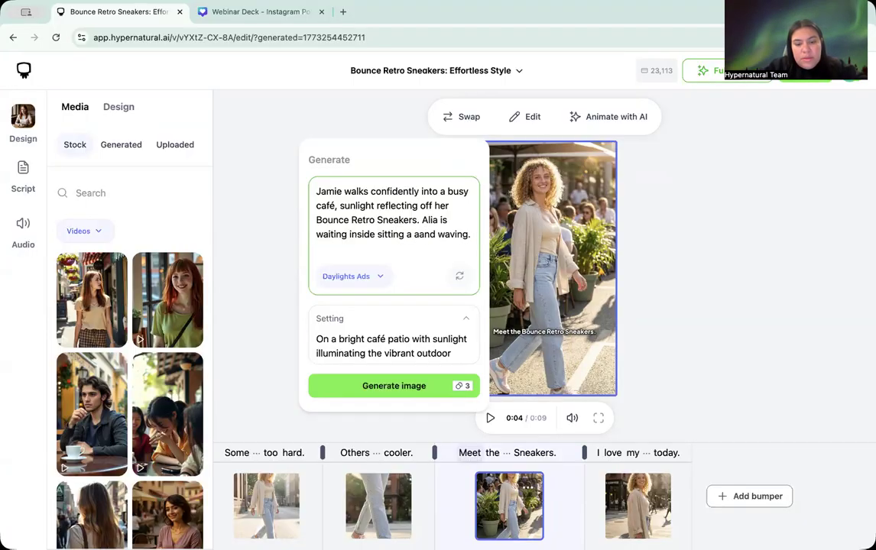
key("BackSpace")
type("table")
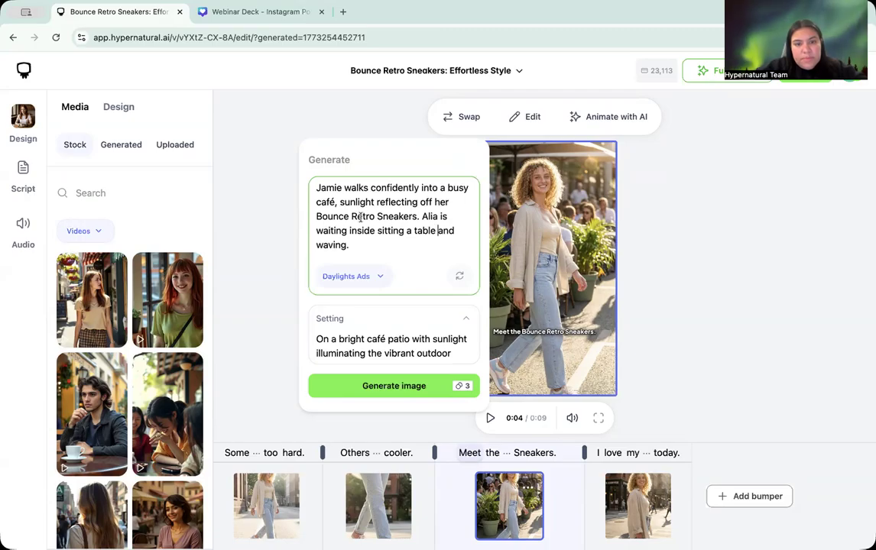
Review the scene's setting description and remove the word "patio" from it.
left_click(408, 338)
scroll(407, 339, "down", 1)
scroll(370, 352, "up", 1)
scroll(355, 354, "down", 1)
left_click(353, 350)
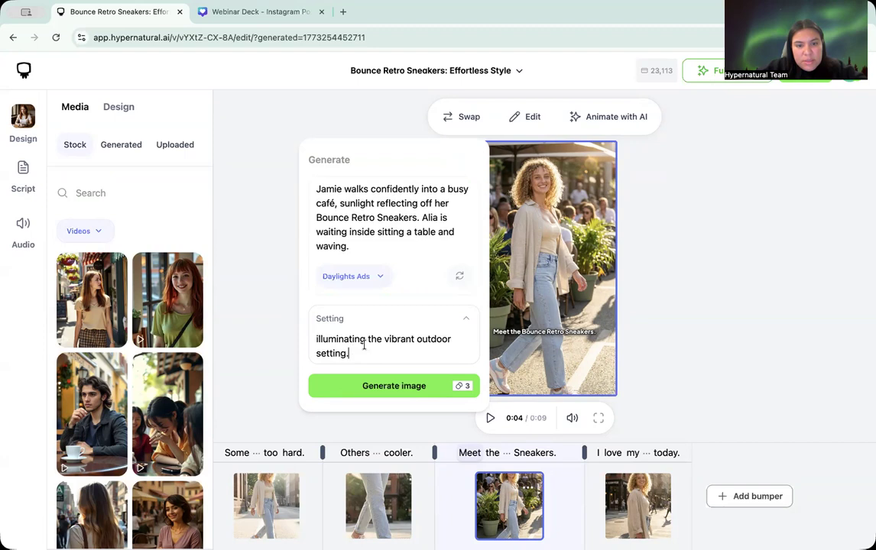
scroll(364, 346, "up", 1)
left_click_drag(387, 339, 412, 340)
key("BackSpace")
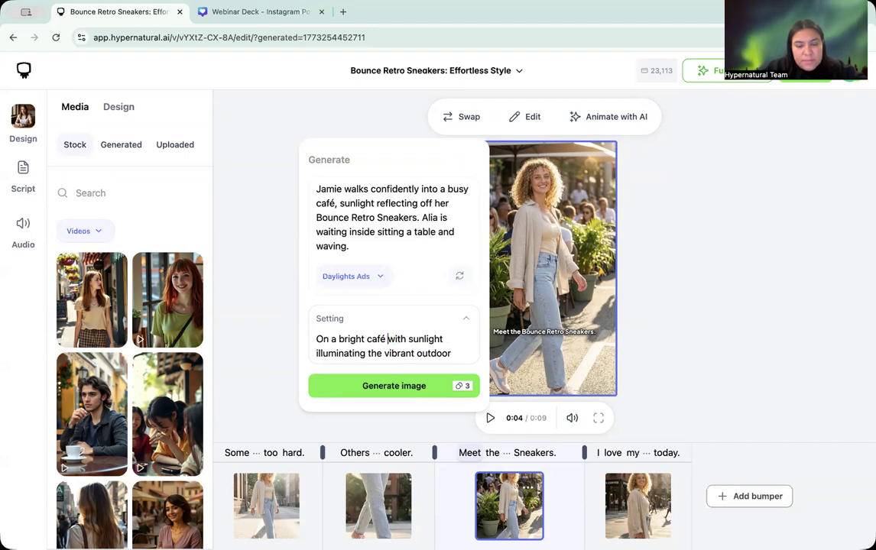
Finish the setting as "On a bright busy café with sunlight coming through the large windows." and generate the image.
scroll(372, 344, "down", 1)
left_click(367, 353)
left_click_drag(368, 353, 309, 341)
key("BackSpace")
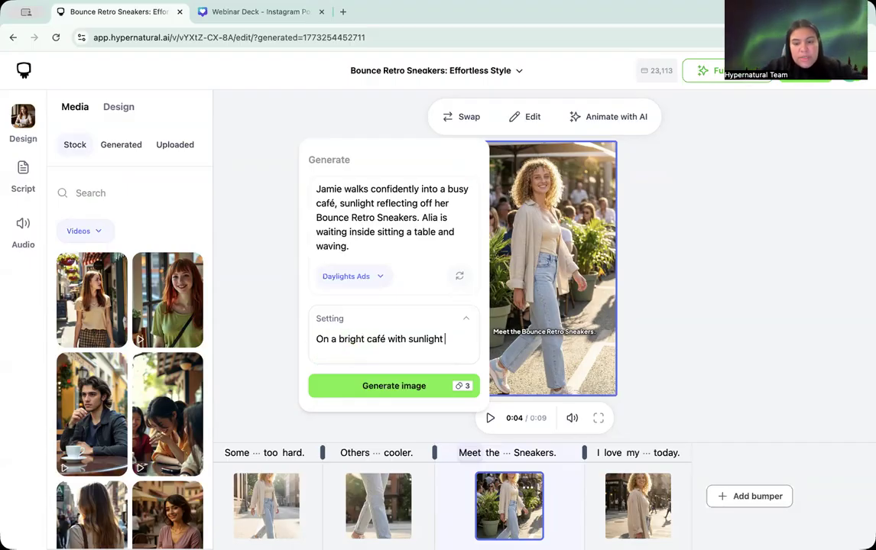
type("comigng ")
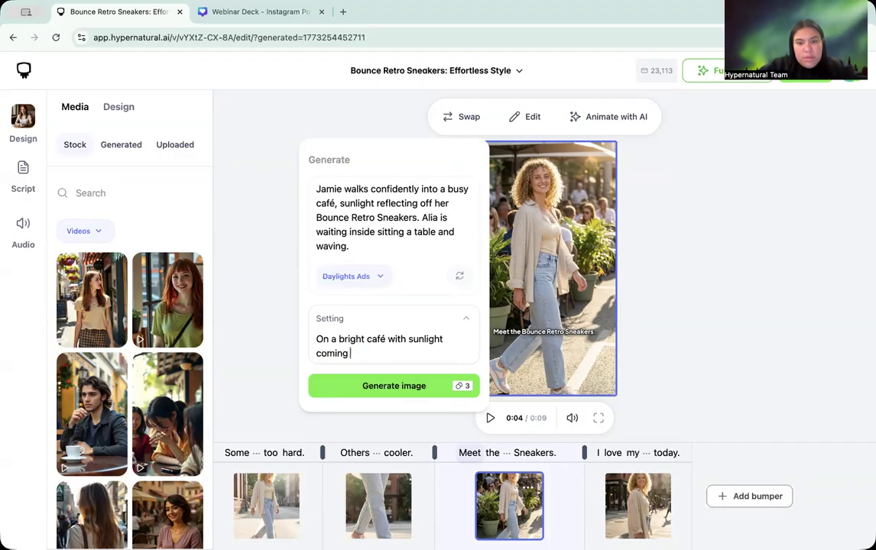
type("through the large windows.")
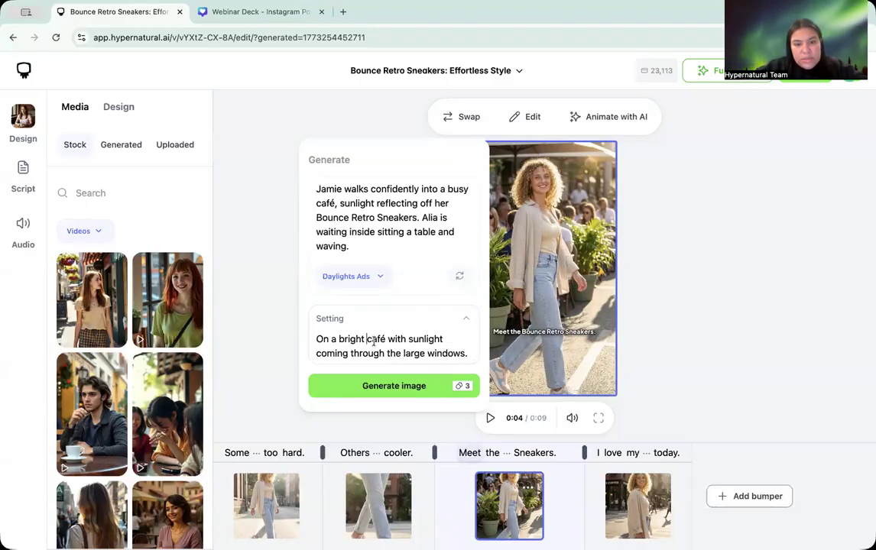
type("busy")
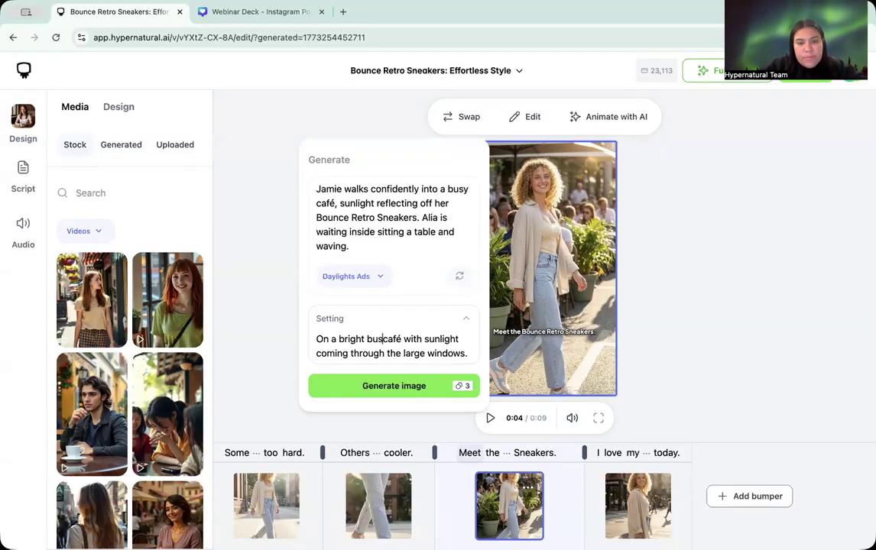
left_click(386, 388)
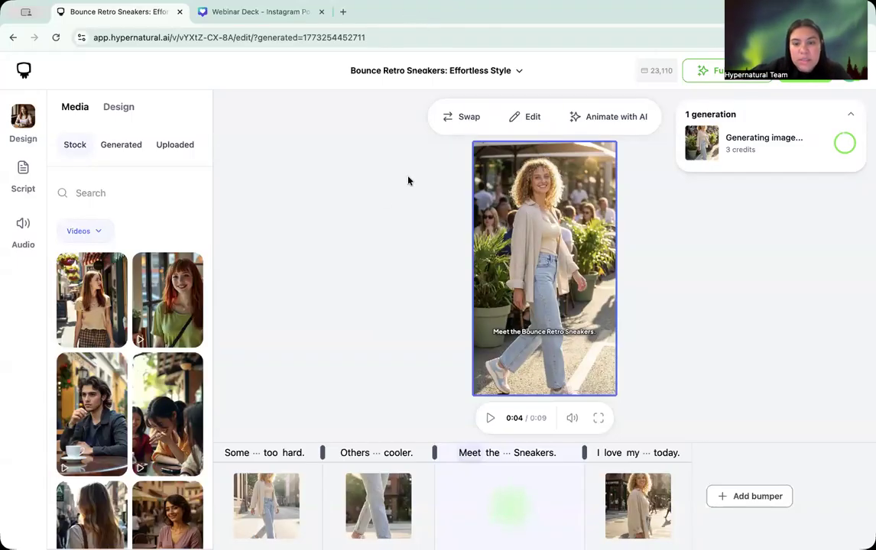
Remove "Buy them today." from Jamie's closing line in the script, save it and regenerate only the audio.
left_click(266, 509)
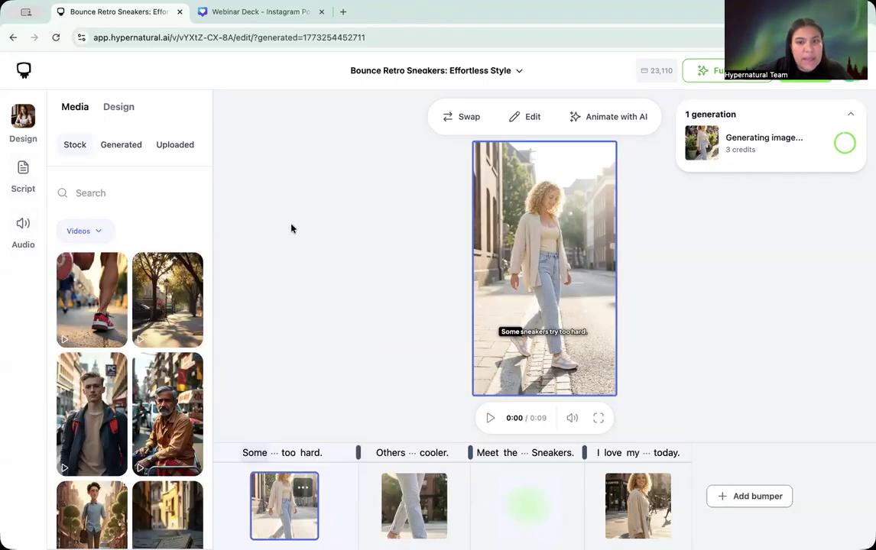
left_click(23, 174)
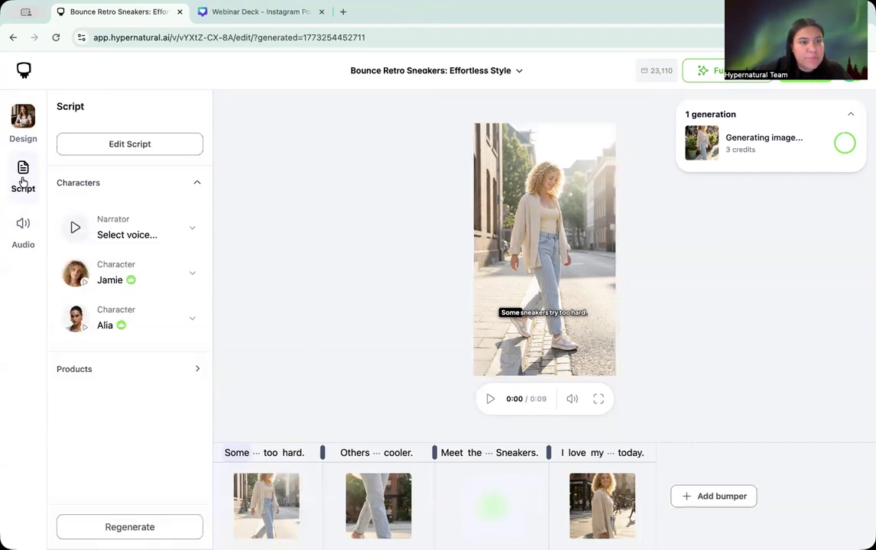
left_click(142, 145)
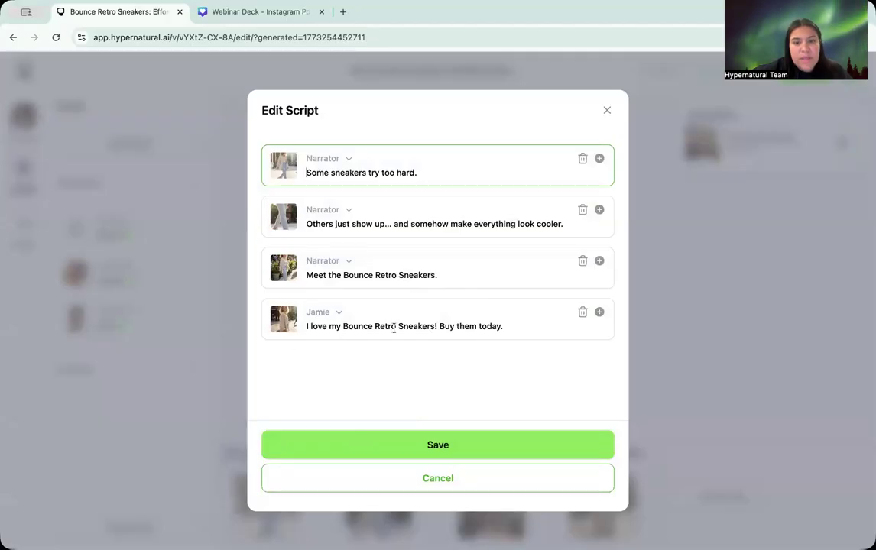
left_click_drag(508, 327, 442, 324)
key("BackSpace")
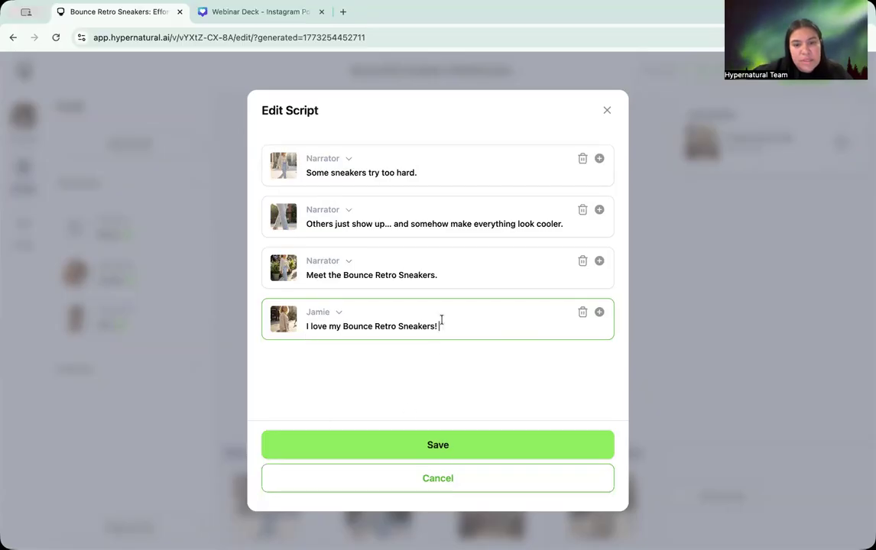
left_click(439, 450)
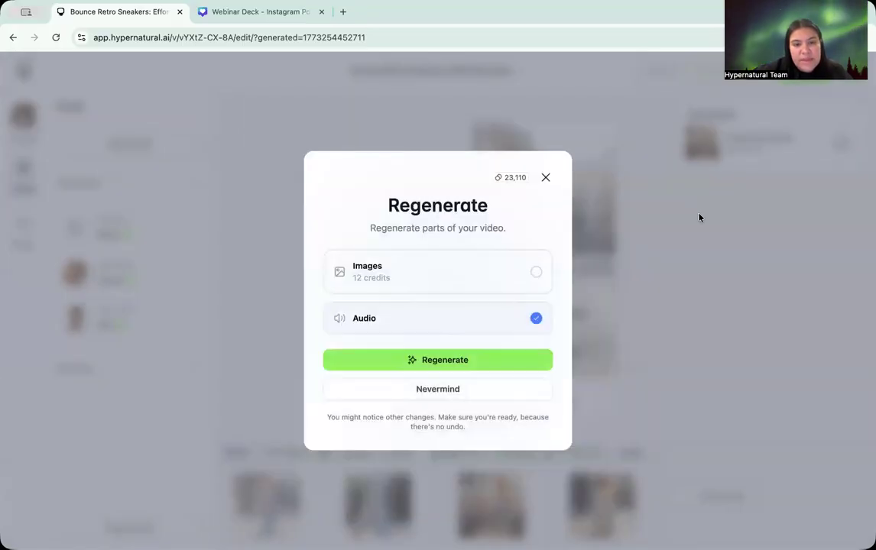
left_click(427, 368)
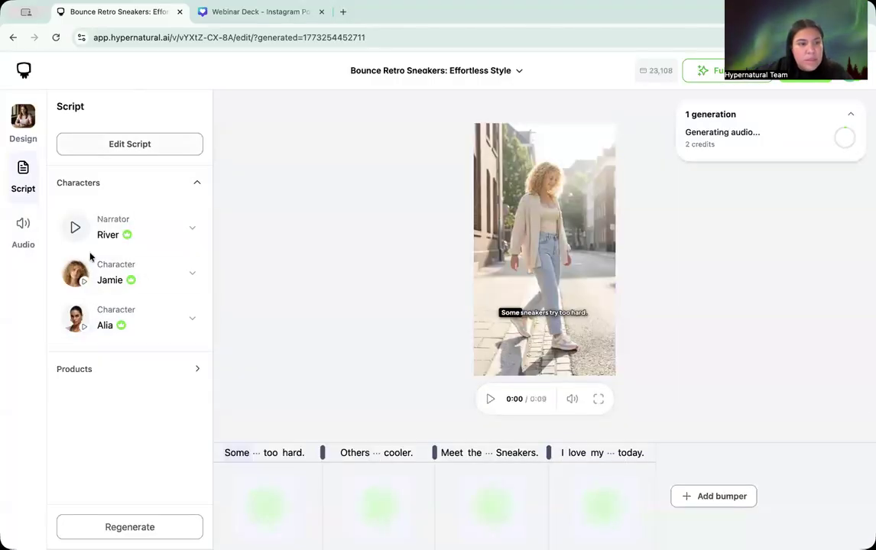
Browse the characters available to replace Jamie, keeping the current choice.
left_click(116, 284)
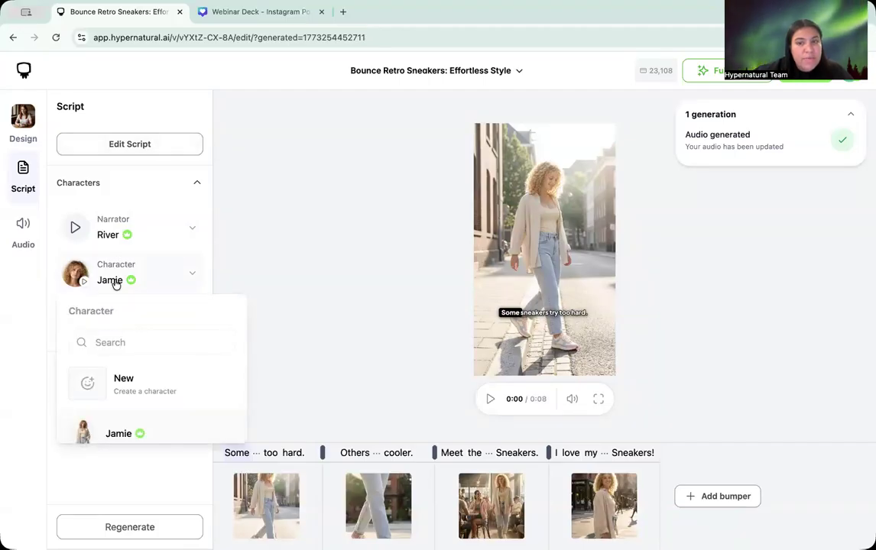
scroll(123, 351, "down", 3)
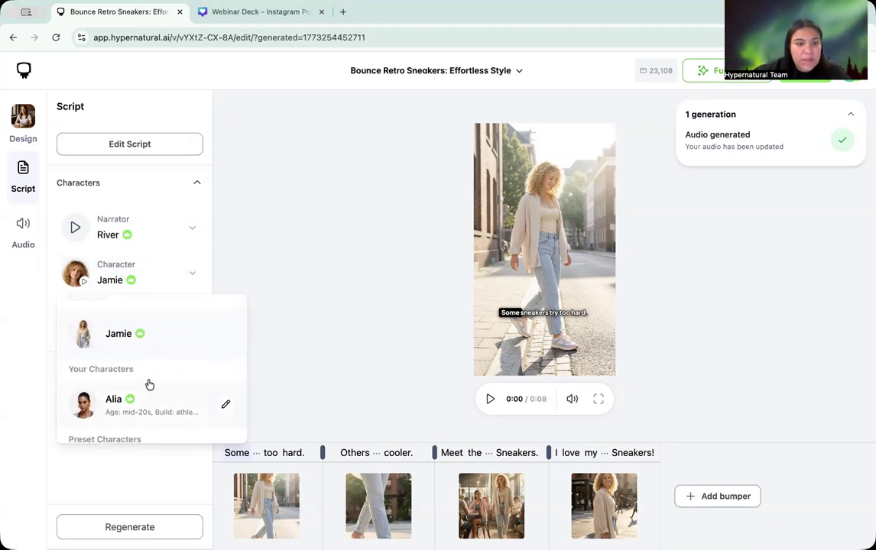
scroll(148, 382, "down", 3)
scroll(149, 383, "up", 8)
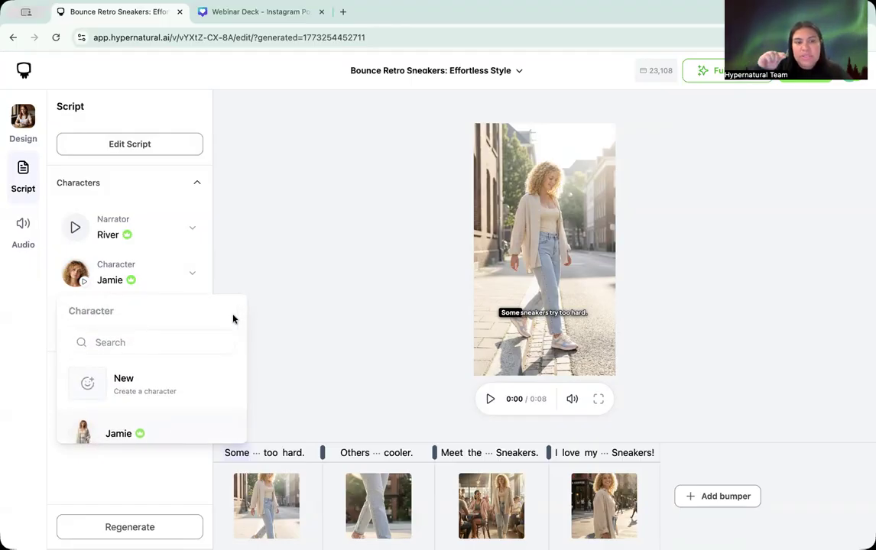
scroll(168, 378, "down", 1)
left_click(301, 203)
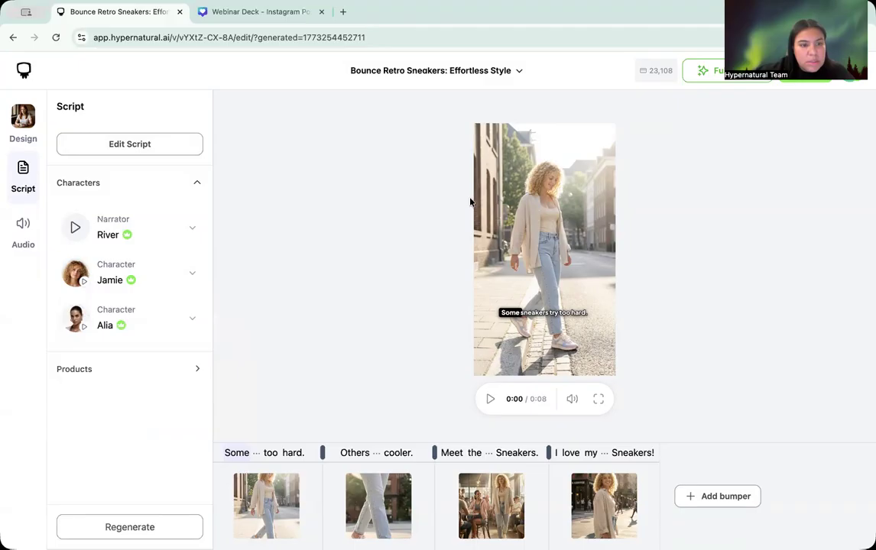
Examine the regenerated café scene and play the closing scene with Jamie's shortened line.
left_click(484, 523)
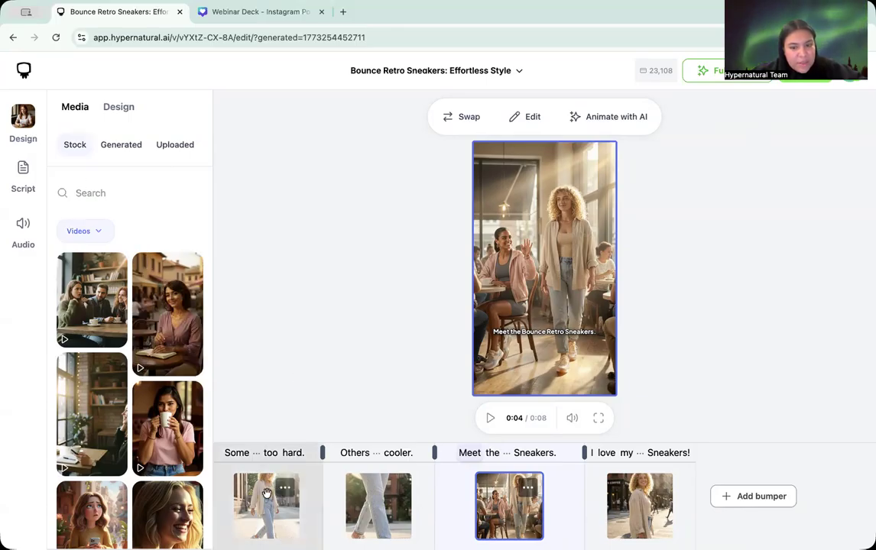
left_click(238, 437)
left_click(638, 505)
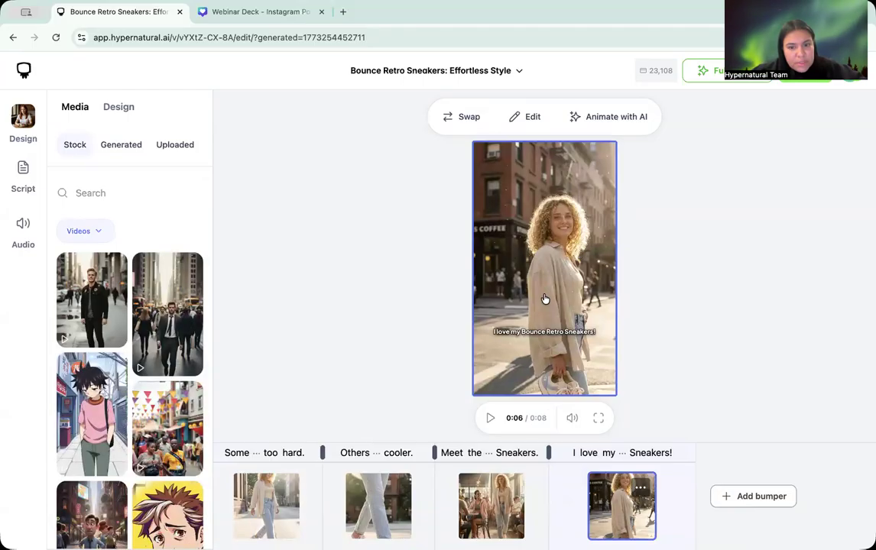
left_click(490, 420)
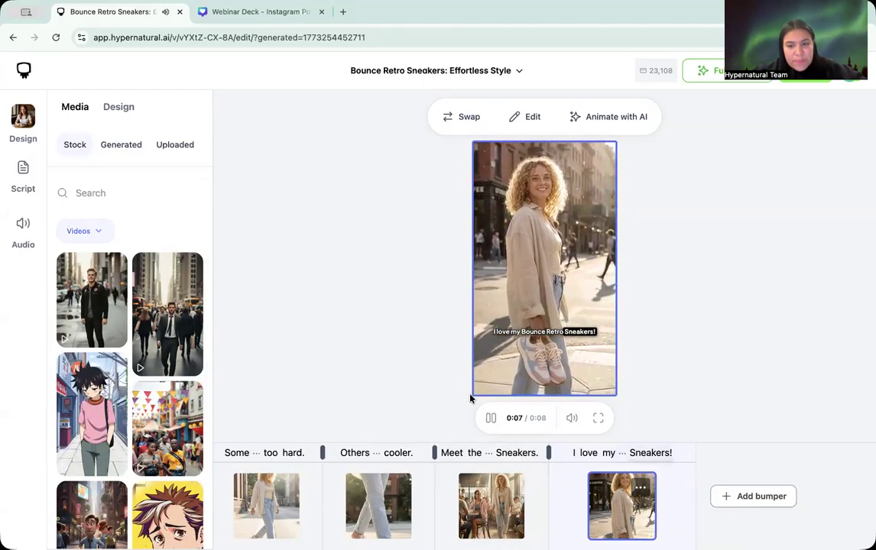
left_click(490, 418)
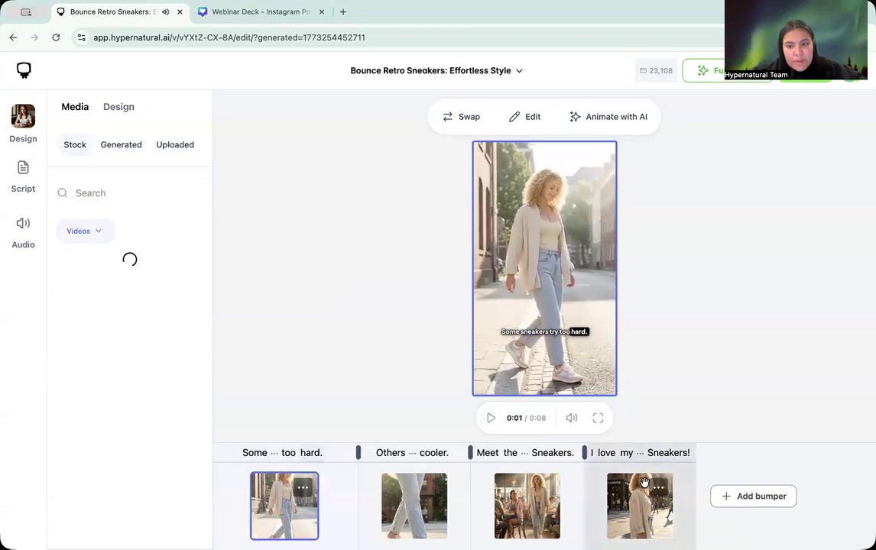
left_click(644, 482)
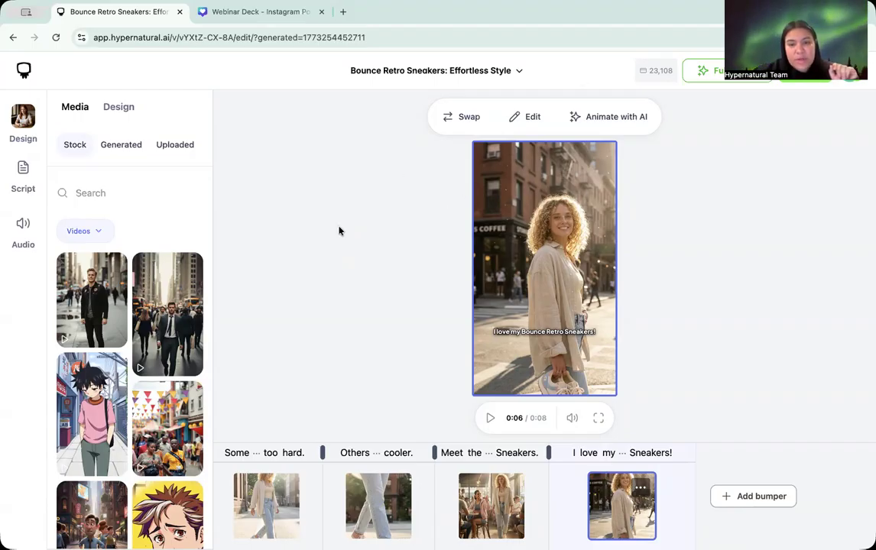
View the closing scene's image swap prompt and the generated and stock media available for it.
left_click(466, 118)
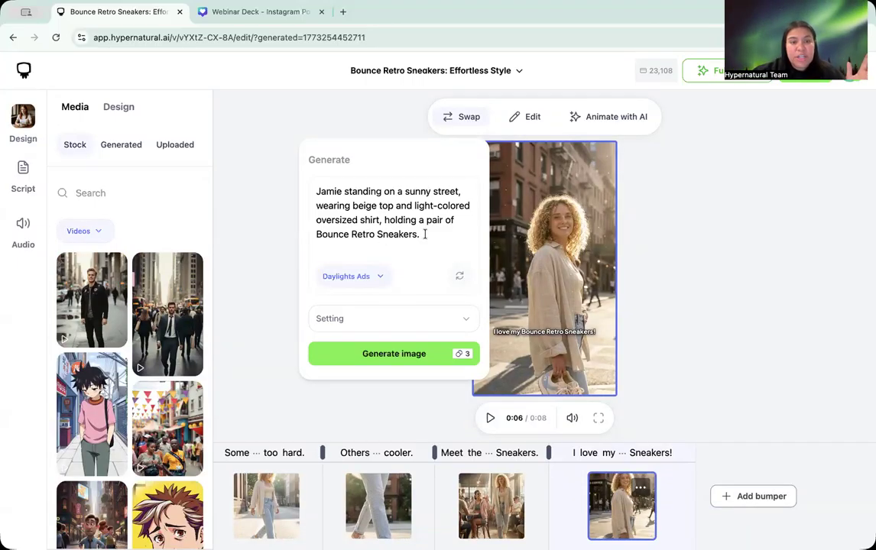
left_click(124, 145)
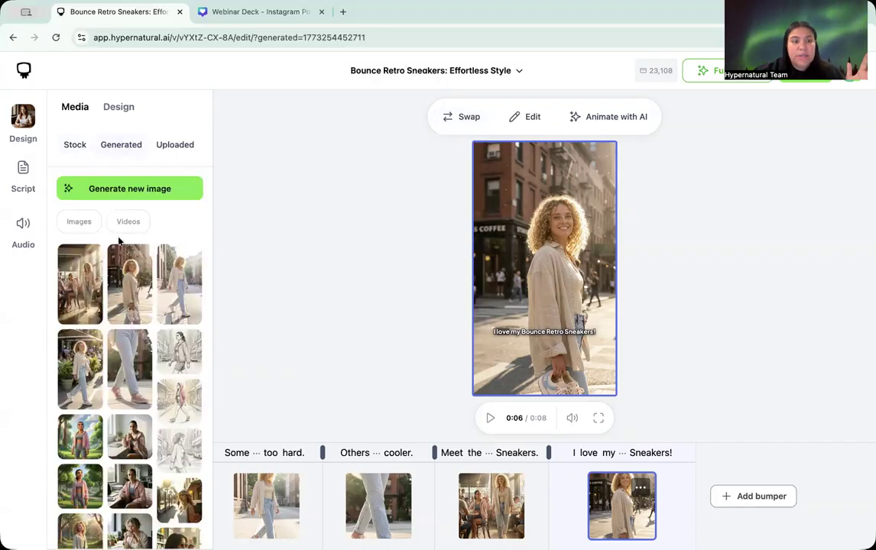
scroll(130, 275, "down", 1)
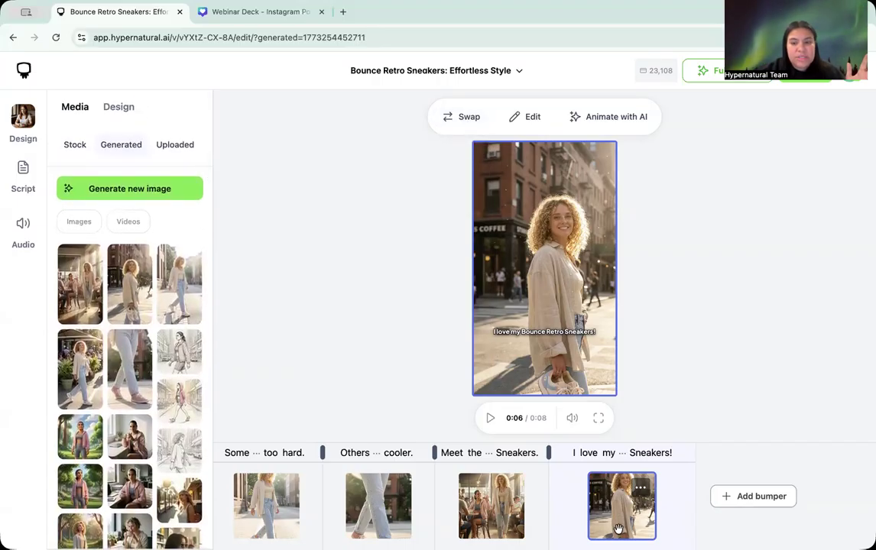
left_click(67, 145)
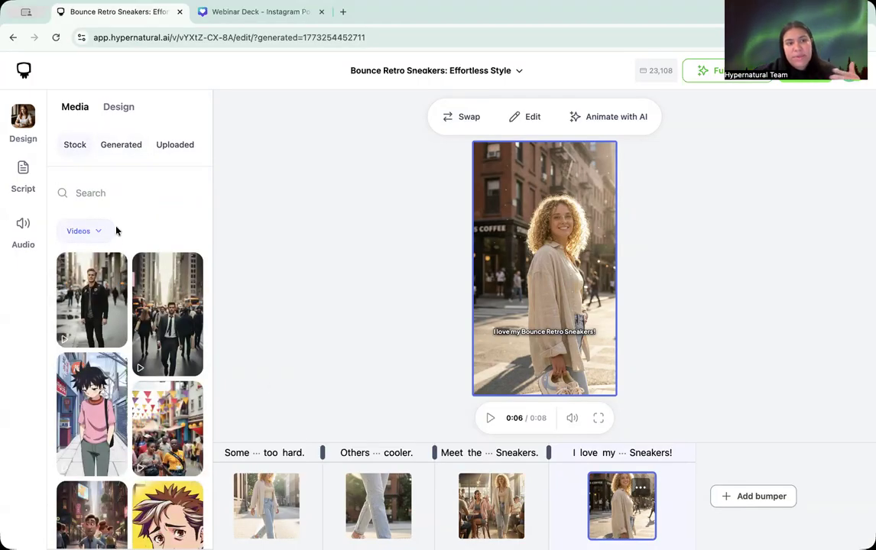
Browse the generated and uploaded media available for the closing scene.
left_click(121, 145)
scroll(128, 519, "down", 2)
scroll(128, 459, "up", 2)
left_click(173, 147)
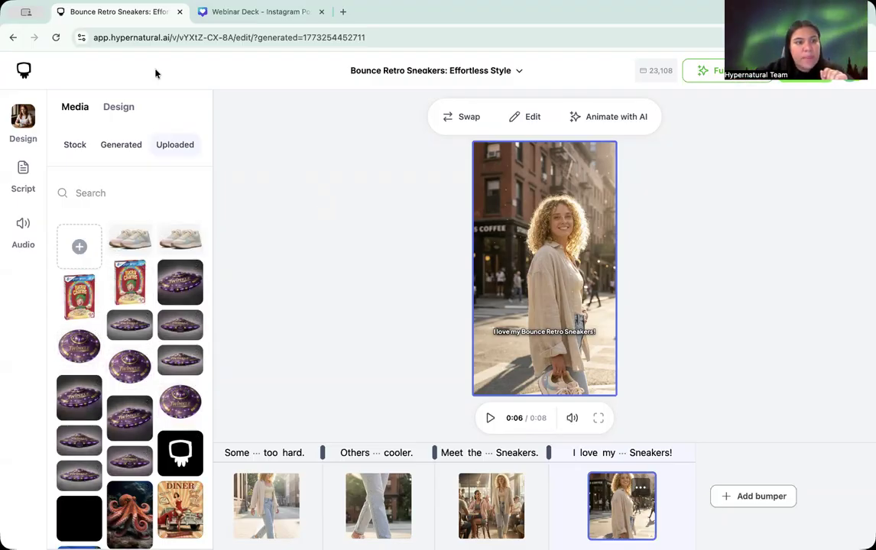
left_click(112, 144)
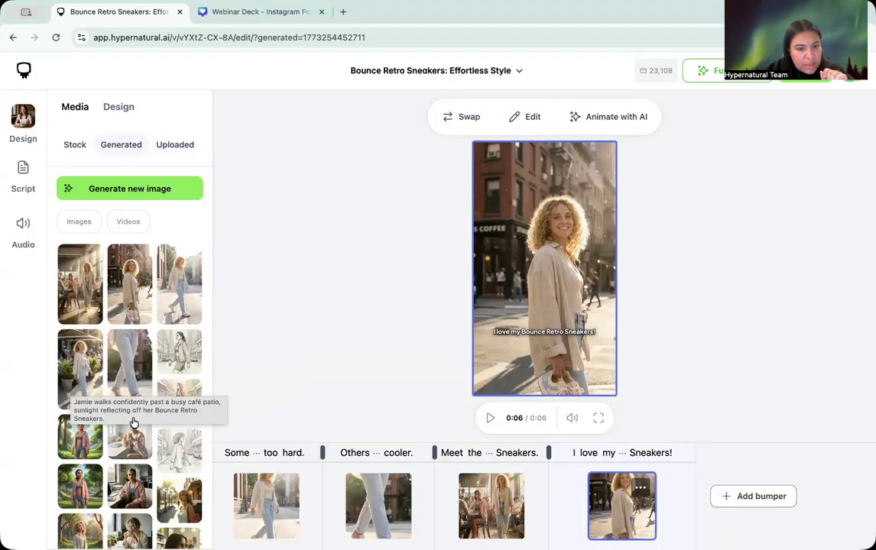
Replace the opening scene's image with the generated close-up of Jamie's light-wash jeans and pink suede shoes, and compare it with the second scene.
left_click(252, 489)
left_click(143, 374)
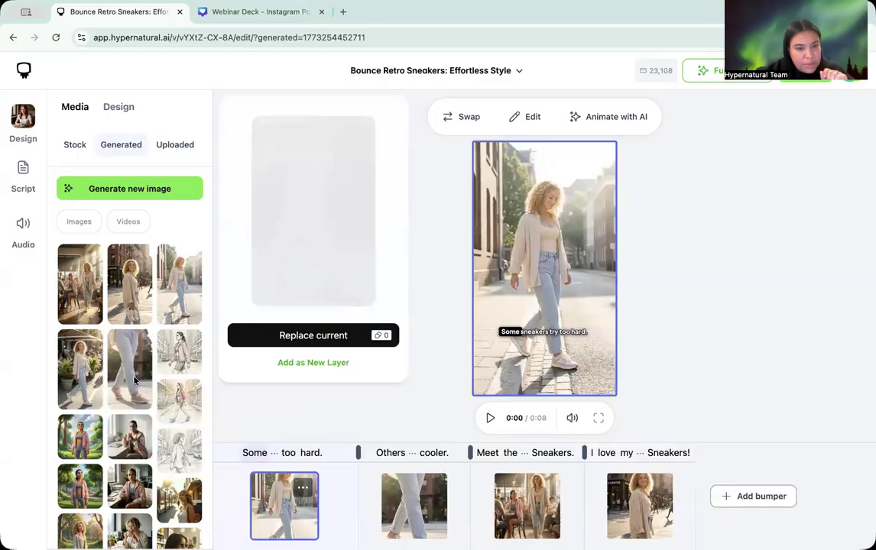
left_click(330, 337)
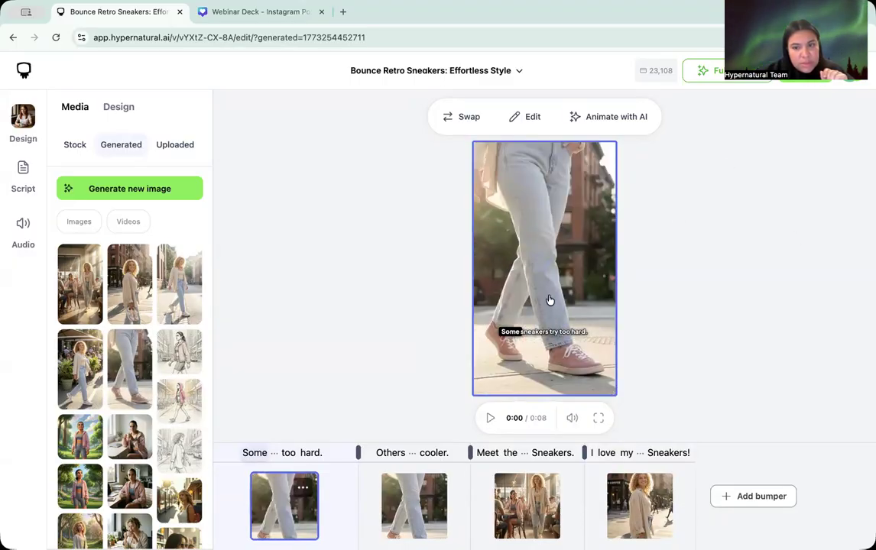
left_click(528, 118)
left_click(682, 224)
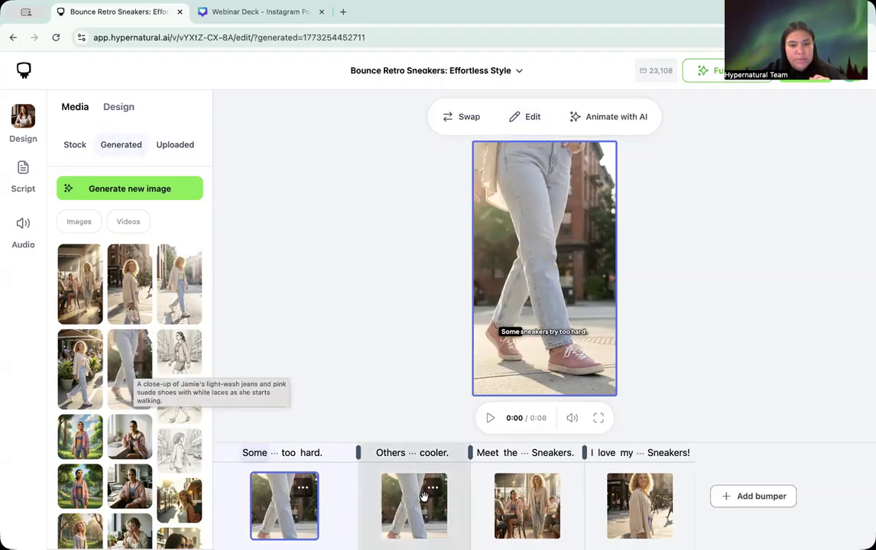
left_click(399, 518)
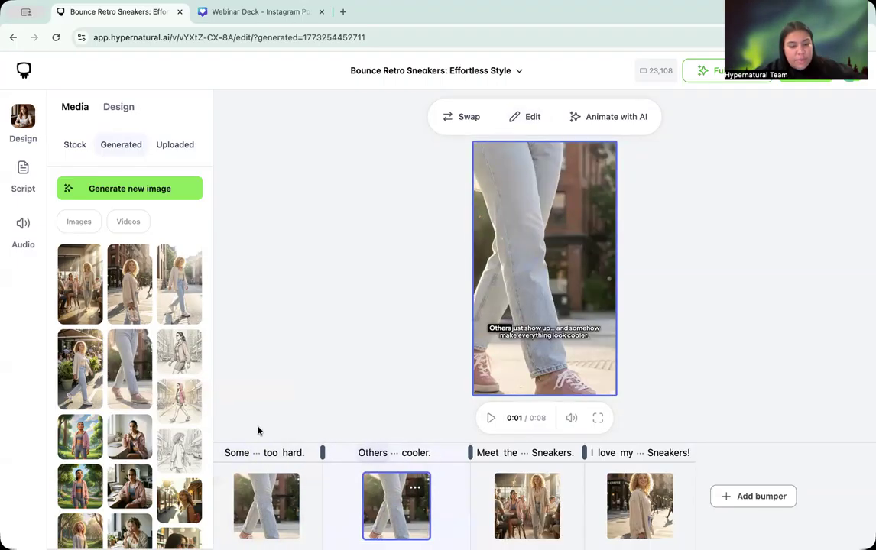
Replace the opening scene's image with the generated shot of Jamie walking past the busy café patio.
left_click(253, 530)
left_click(70, 345)
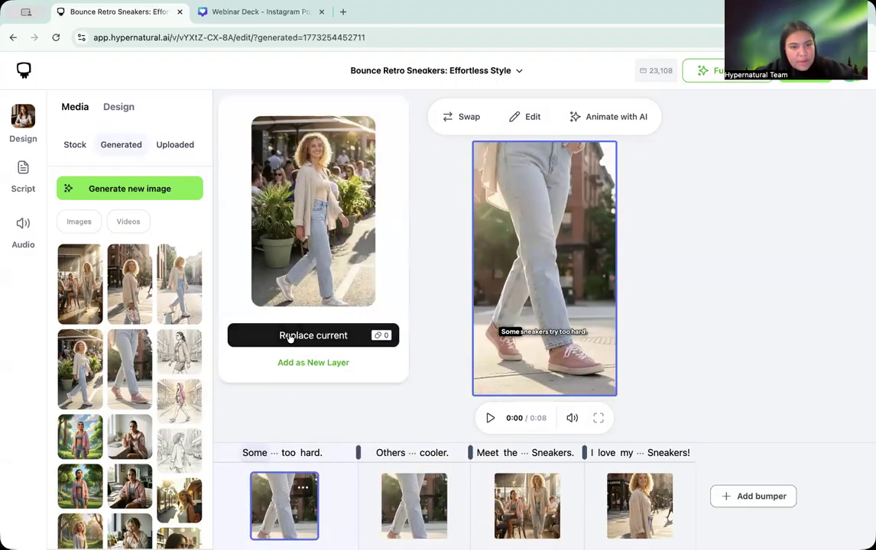
left_click(291, 337)
Edit the image of the second scene, "Others just show up", with the prompt "Sneaker are Bounce Retro Sneakers".
left_click(403, 487)
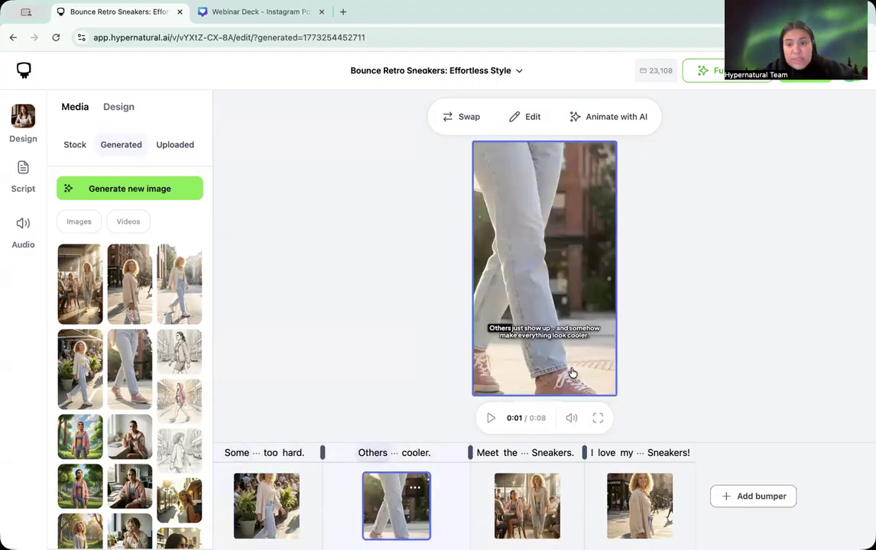
left_click(532, 117)
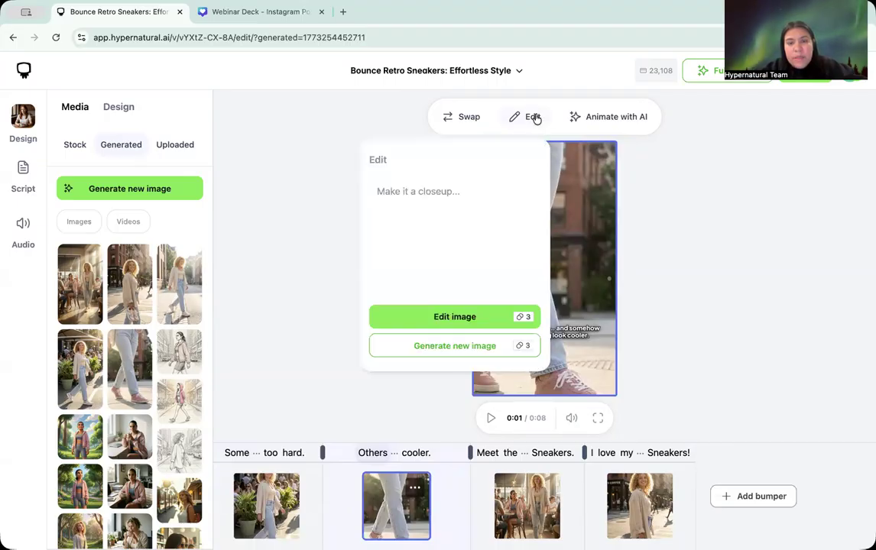
left_click(393, 192)
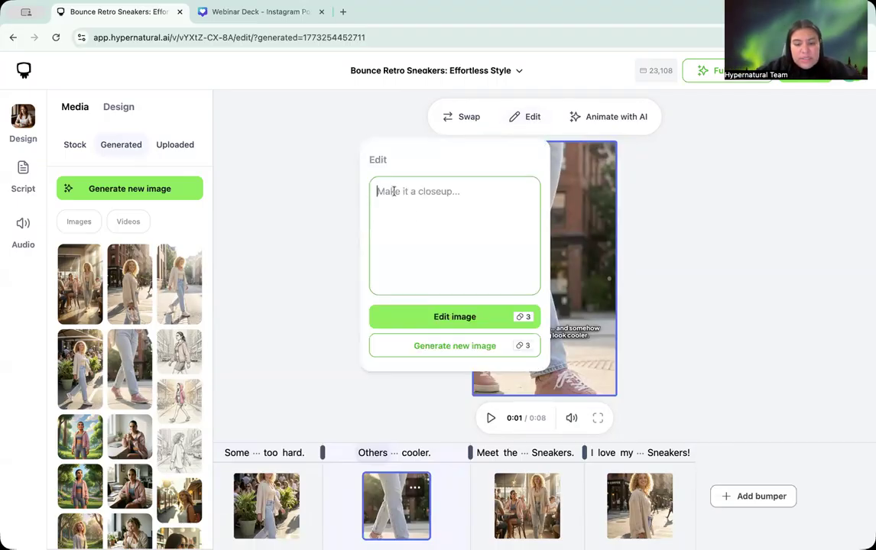
type("make")
key("BackSpace")
key("BackSpace")
key("BackSpace")
key("BackSpace")
key("BackSpace")
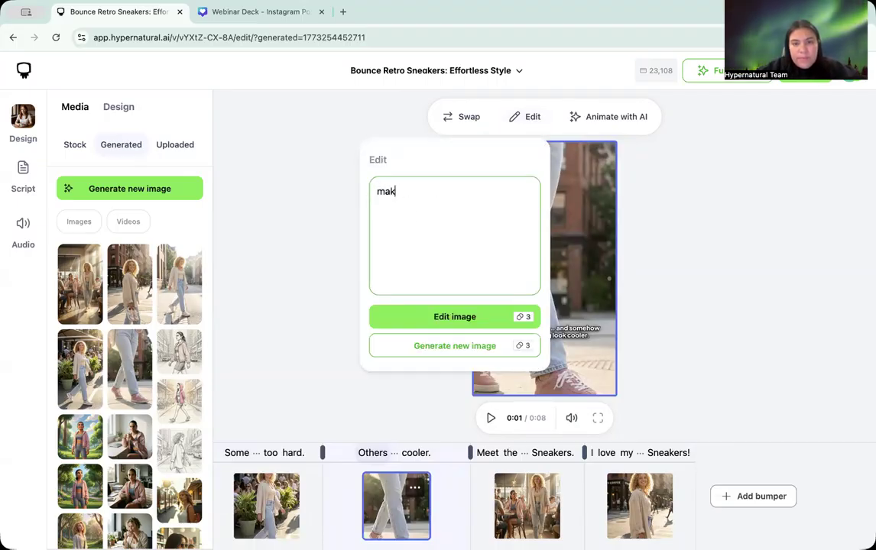
type("Sna")
type("aker s")
key("BackSpace")
type("are")
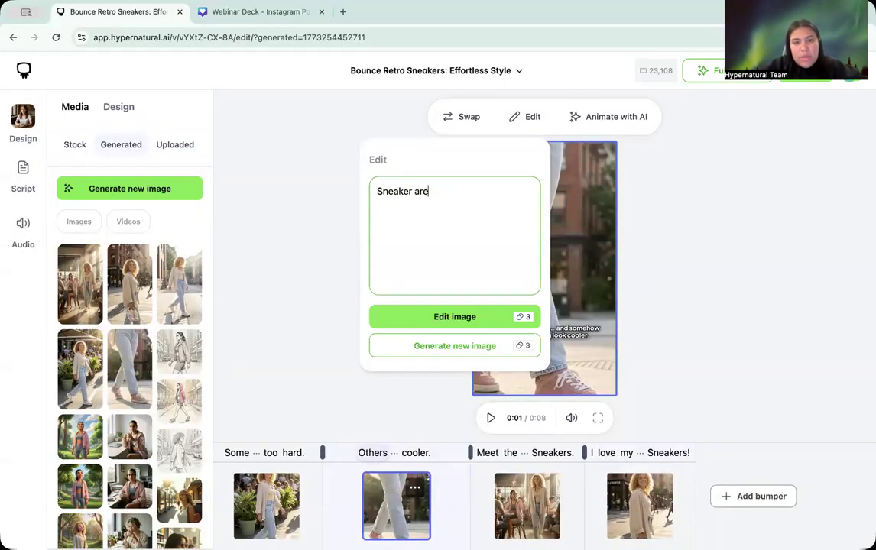
type(" Bounce Retro Sneakers")
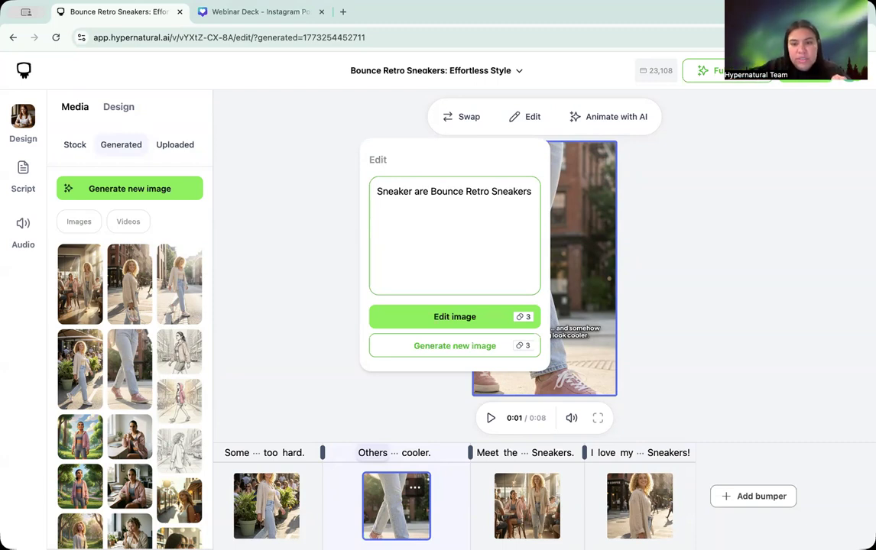
left_click(449, 317)
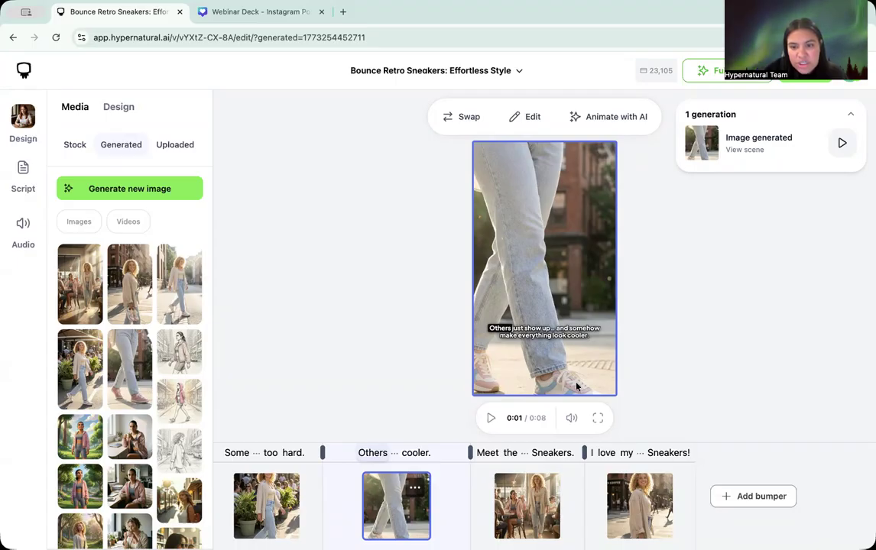
left_click(528, 117)
left_click(330, 265)
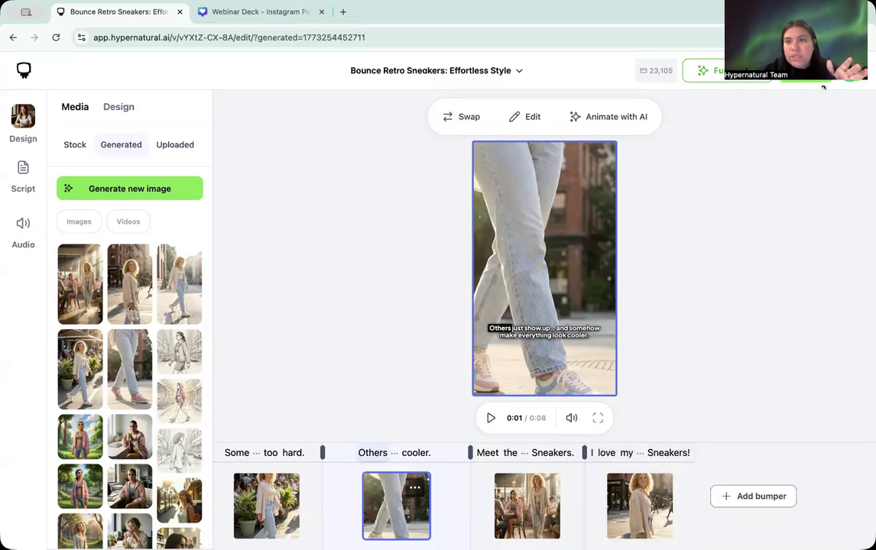
left_click(730, 71)
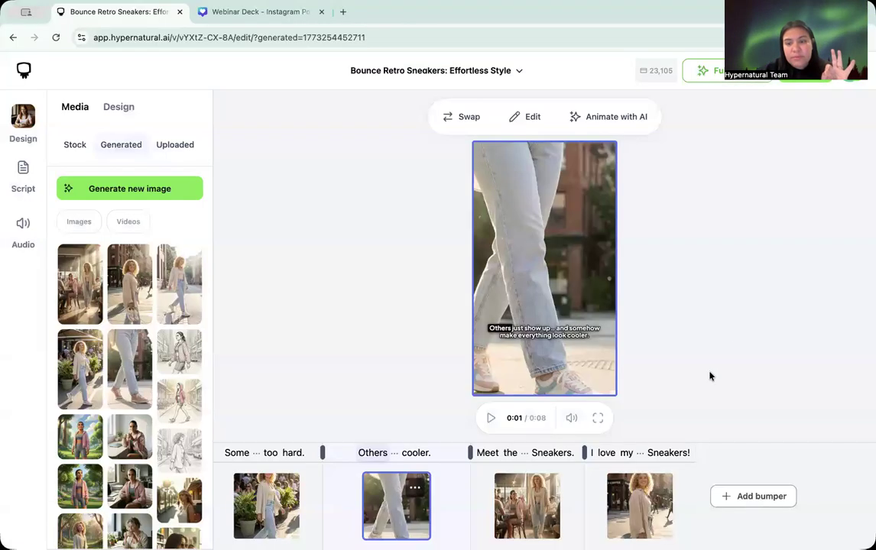
View the closing scene's AI animation prompt, and add motion to all four storyboard scenes.
left_click(623, 511)
left_click(626, 116)
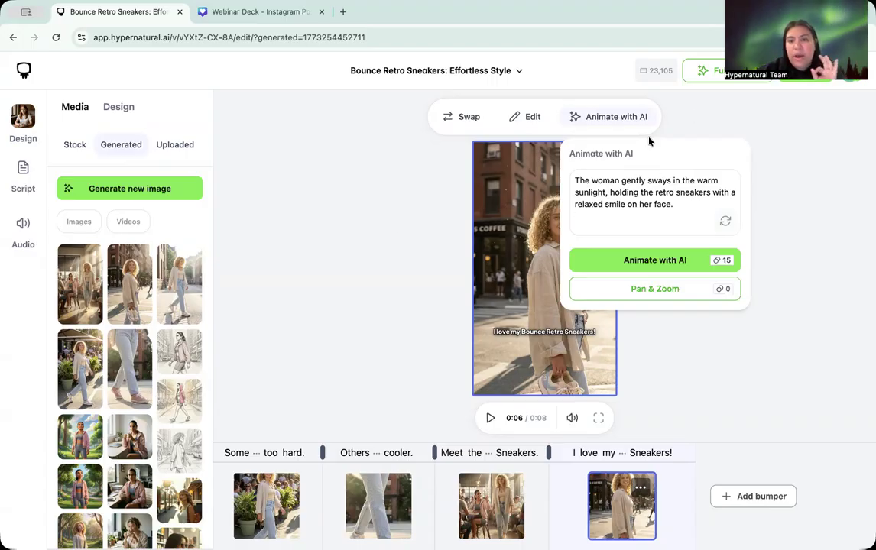
left_click(707, 70)
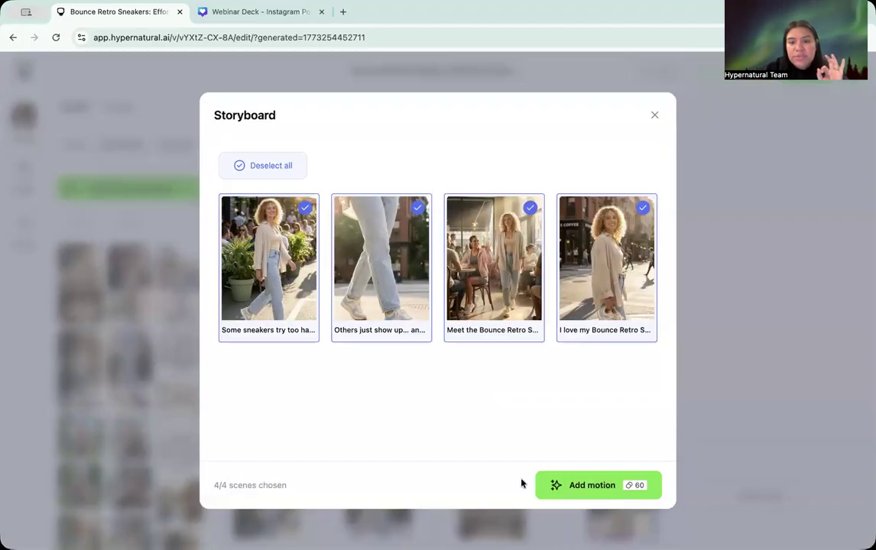
left_click(585, 493)
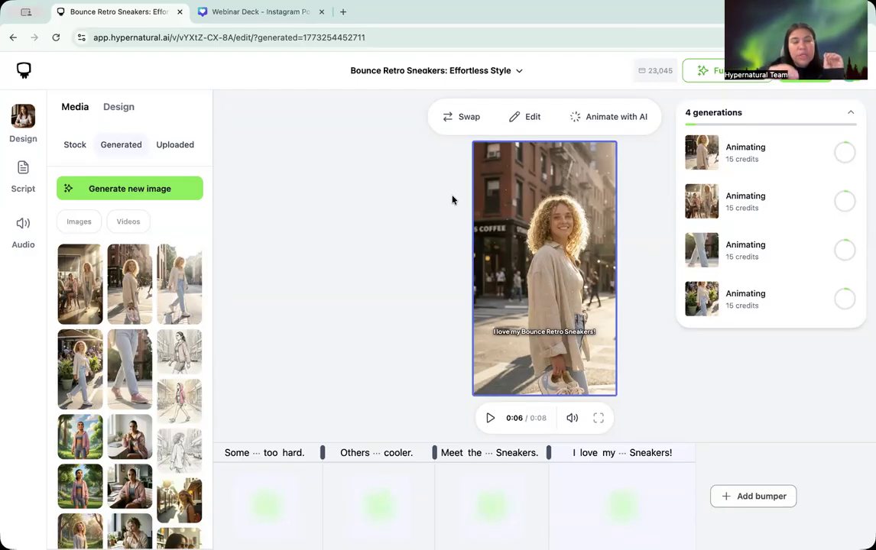
Return to the home page and examine the options for adding media to a new video and creating its script from audio, video or voiceover.
left_click(26, 73)
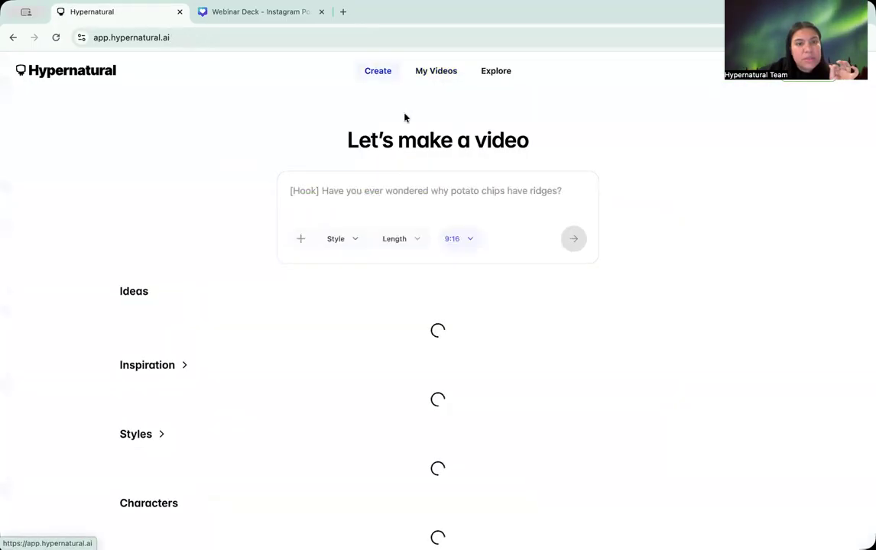
left_click(302, 239)
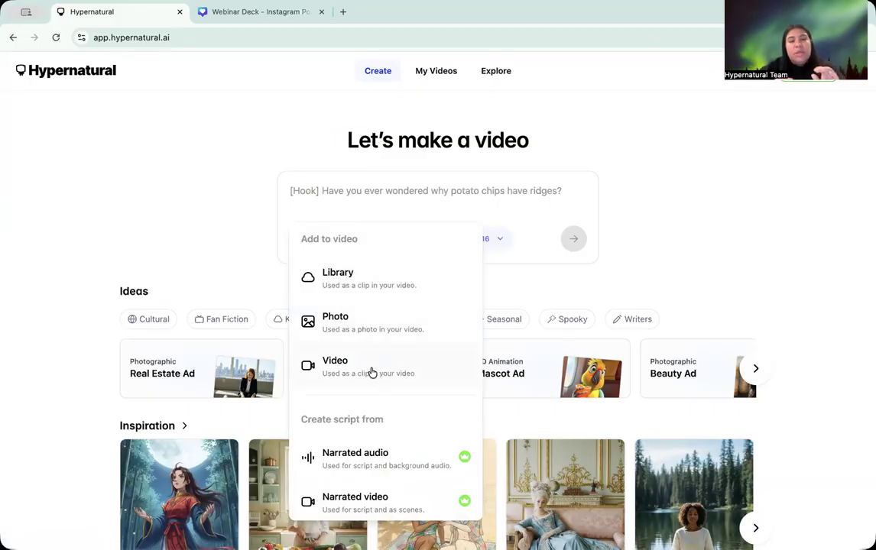
scroll(364, 439, "down", 1)
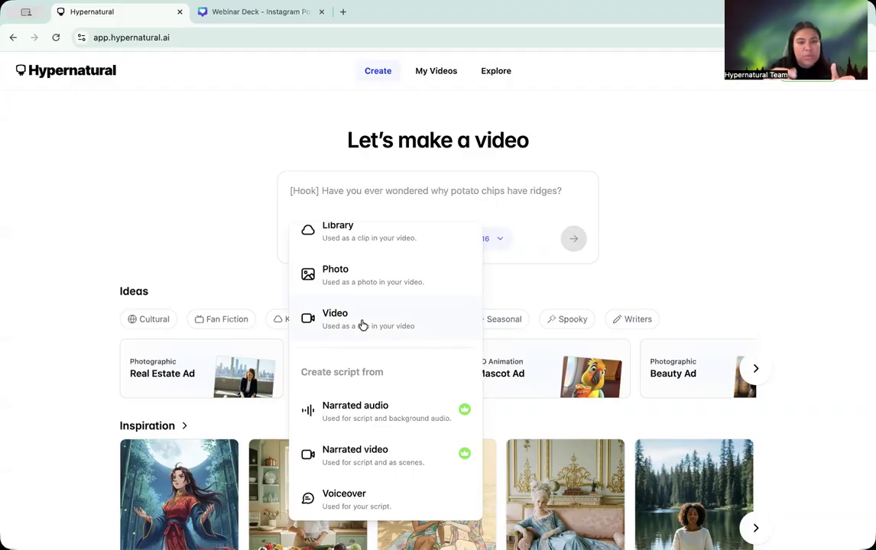
scroll(368, 267, "up", 1)
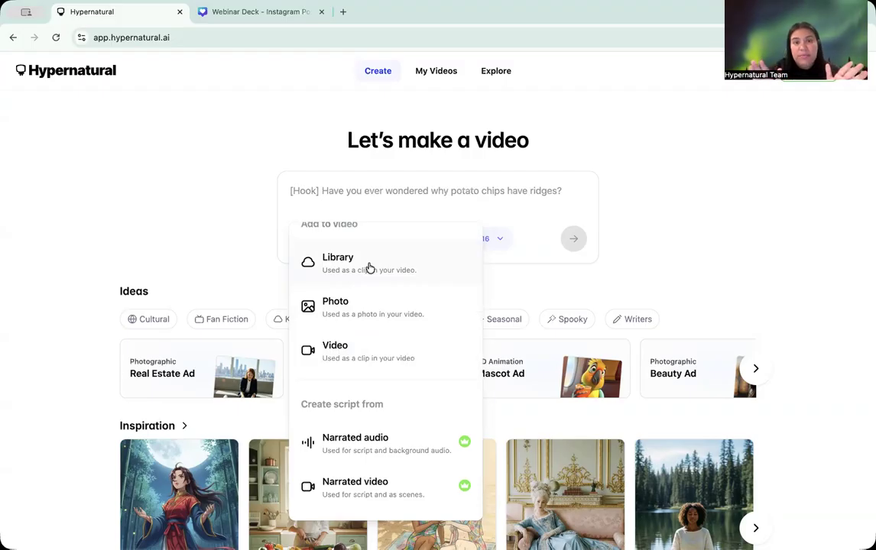
scroll(369, 267, "down", 1)
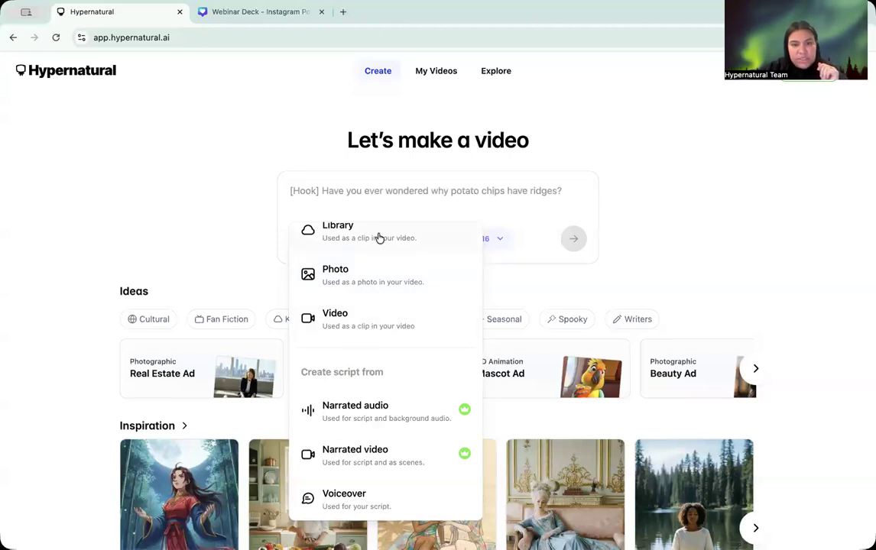
scroll(370, 239, "up", 2)
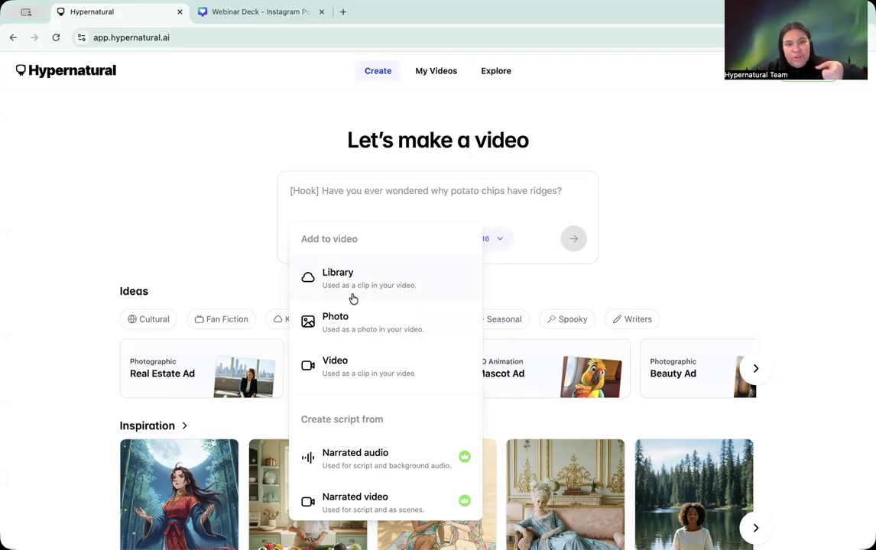
scroll(353, 298, "down", 2)
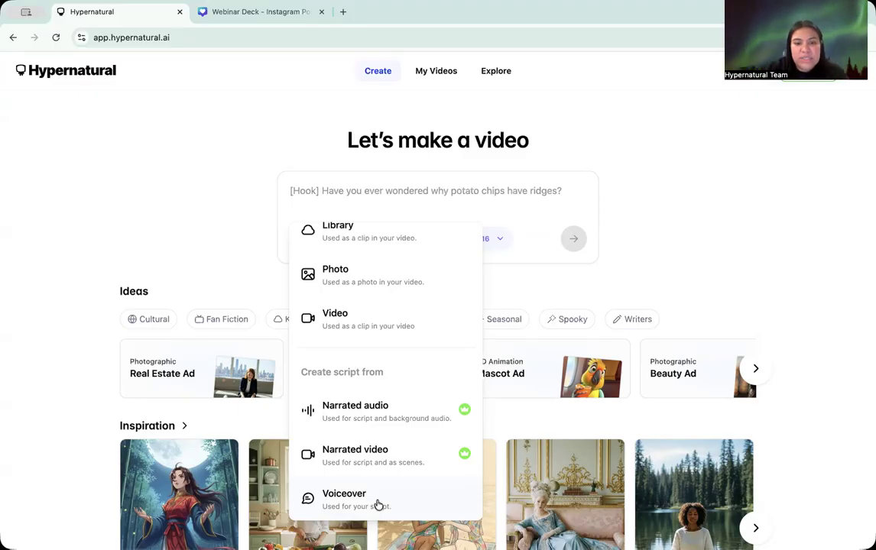
scroll(362, 446, "up", 1)
scroll(341, 477, "down", 1)
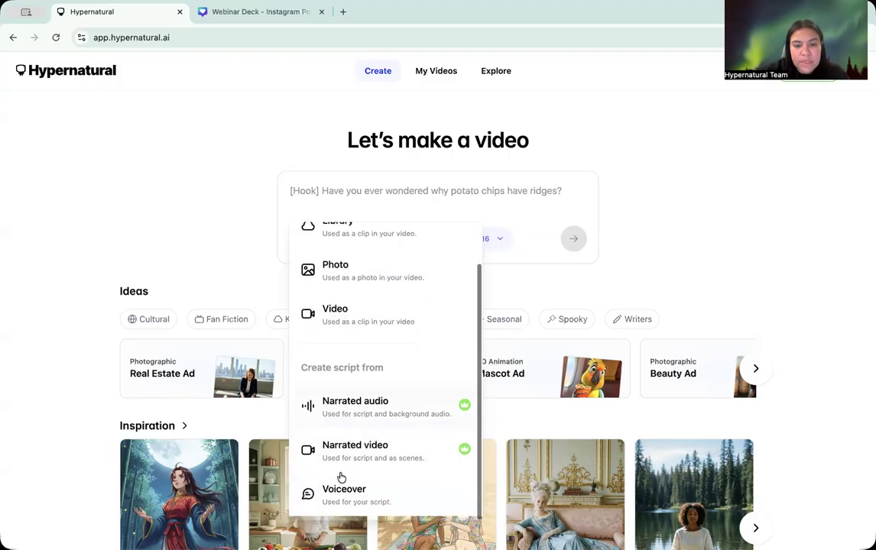
scroll(405, 295, "up", 2)
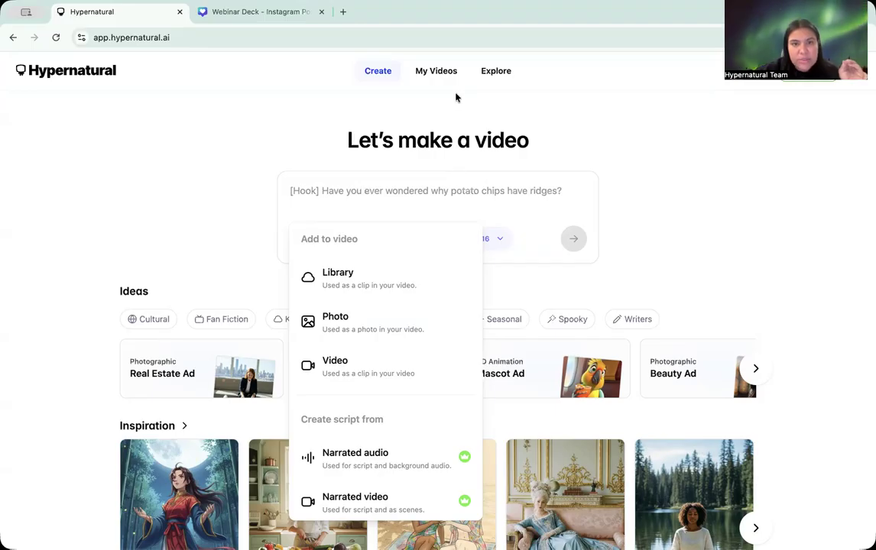
Open the saved voices in My Videos and view the recording and file upload options for a new voice, without creating one.
left_click(436, 71)
left_click(436, 71)
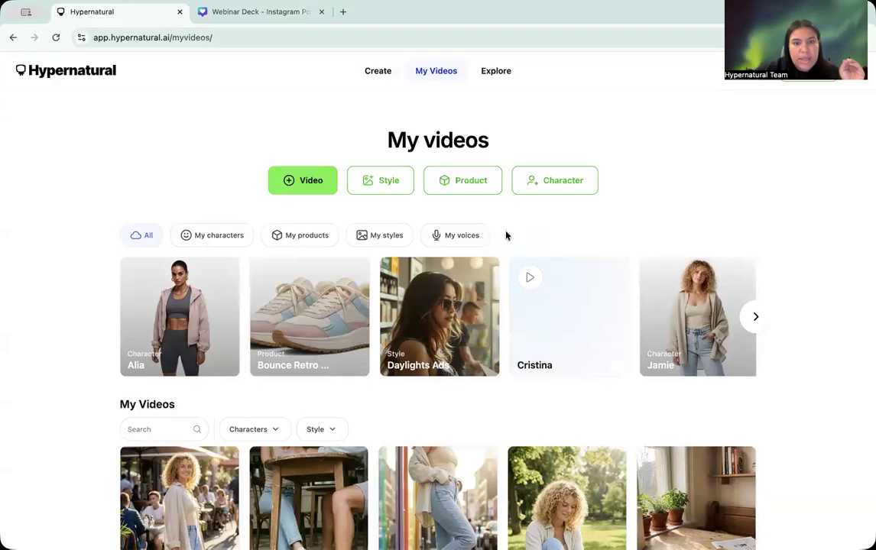
left_click(458, 236)
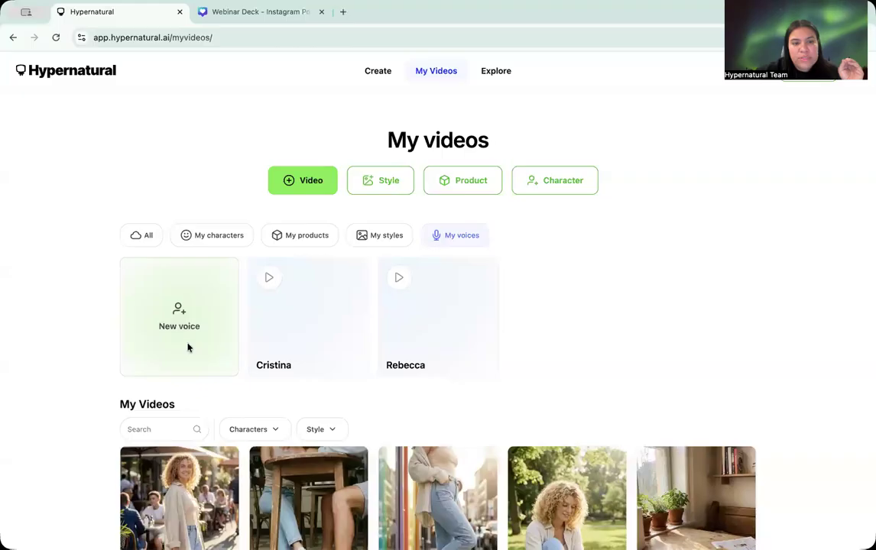
left_click(187, 346)
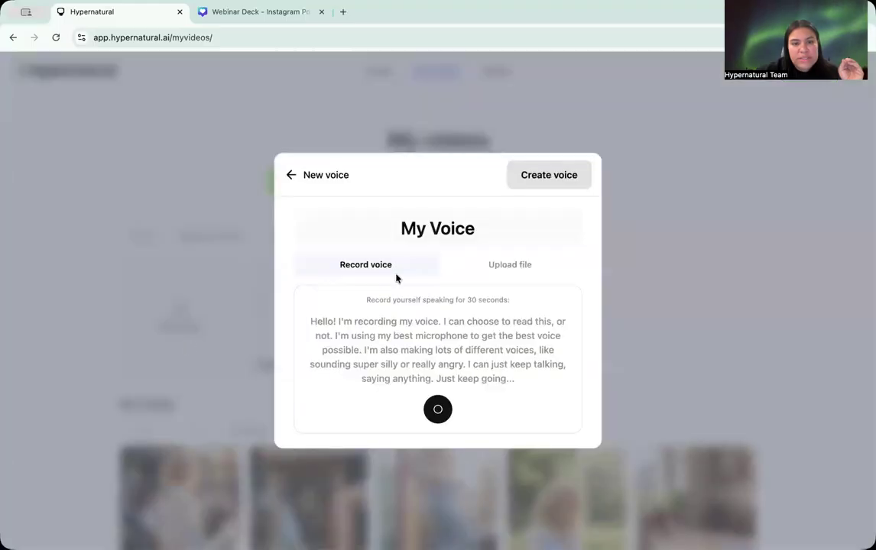
left_click(530, 265)
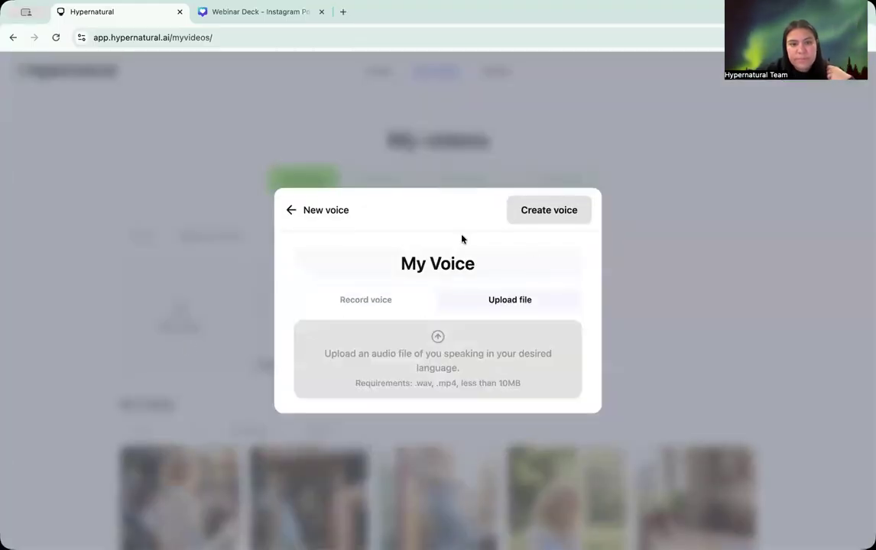
left_click(292, 210)
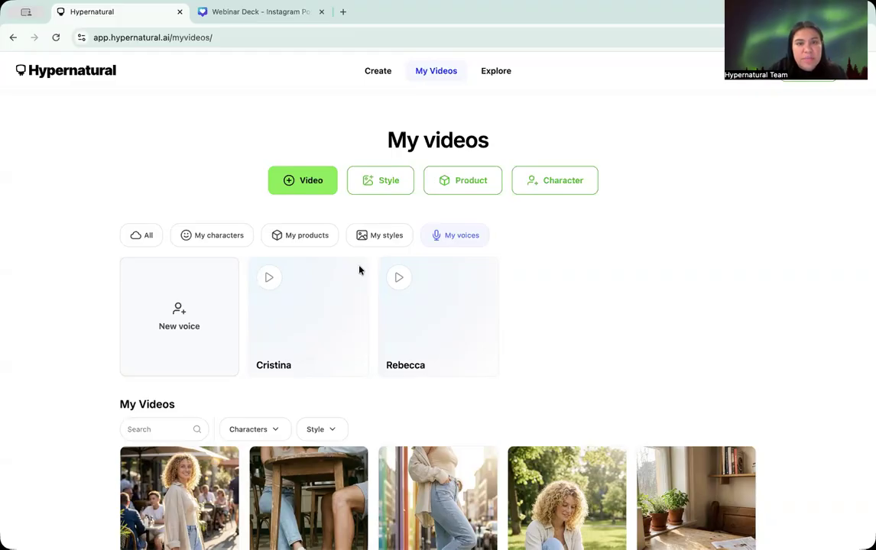
Reopen the Bounce Retro Sneakers video from My Videos and select its animated opening scene.
left_click(201, 500)
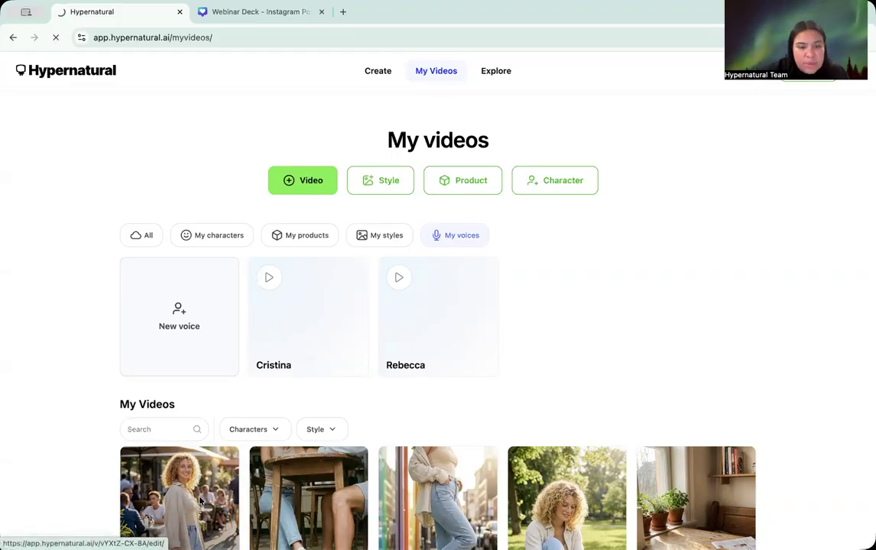
left_click(269, 522)
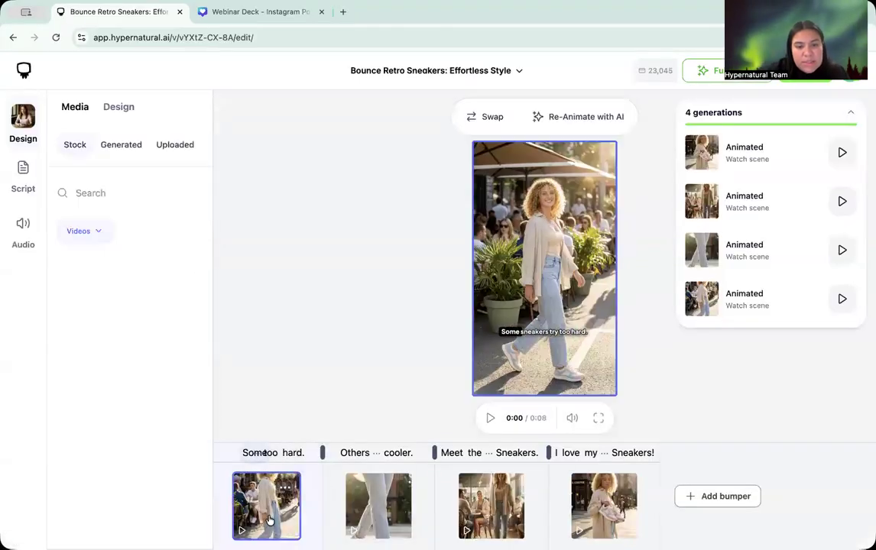
Examine the library of previously generated images available for the opening scene.
left_click(120, 145)
scroll(105, 388, "down", 10)
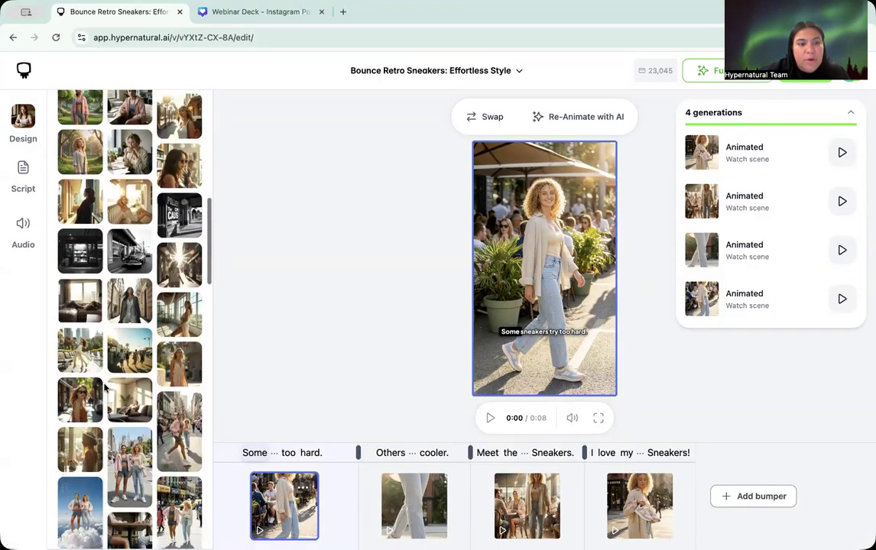
scroll(105, 388, "down", 10)
scroll(105, 388, "down", 10)
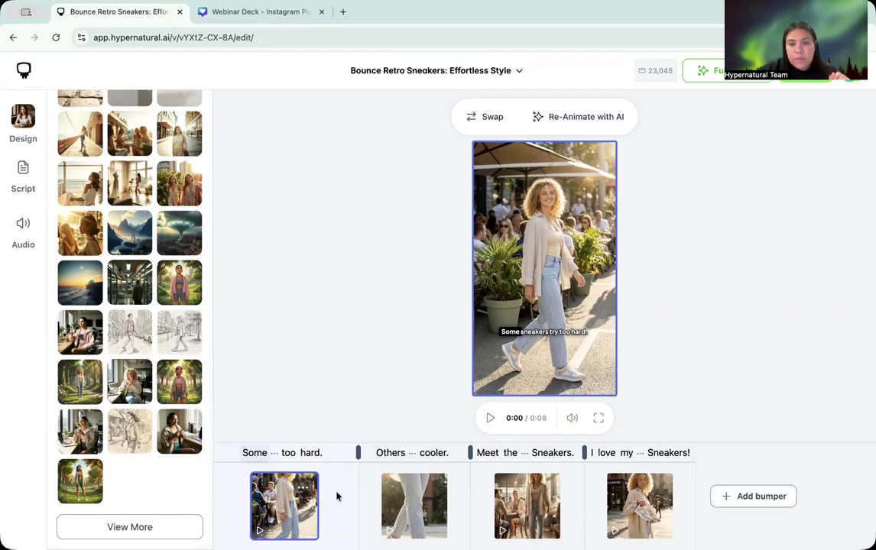
Play the ad preview through to its closing scene.
left_click(490, 419)
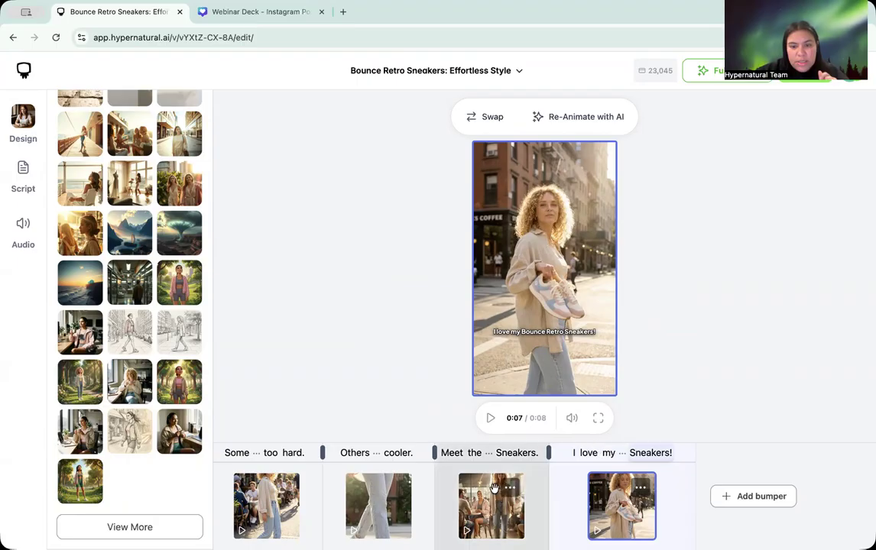
left_click(496, 455)
left_click(490, 418)
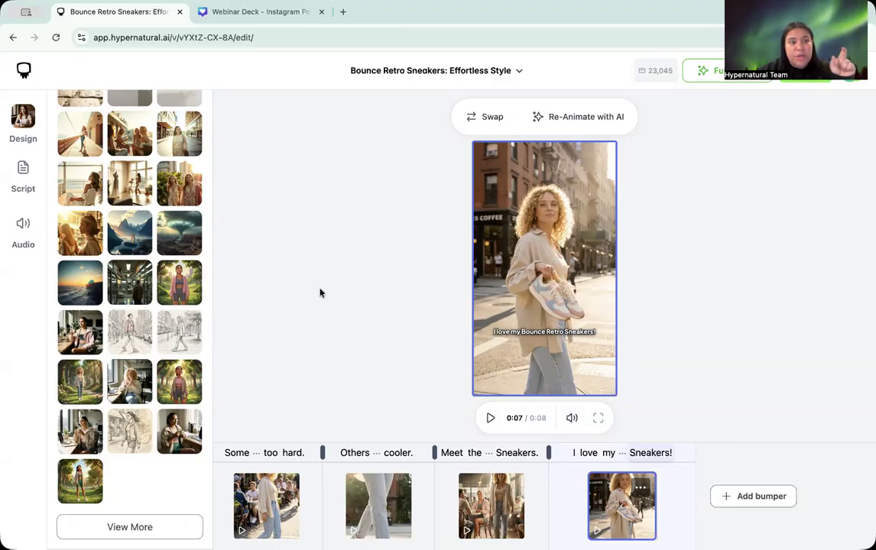
View the script's lines and their speakers, close the script editor, and expand the closing scene's caption words on the timeline.
left_click(19, 174)
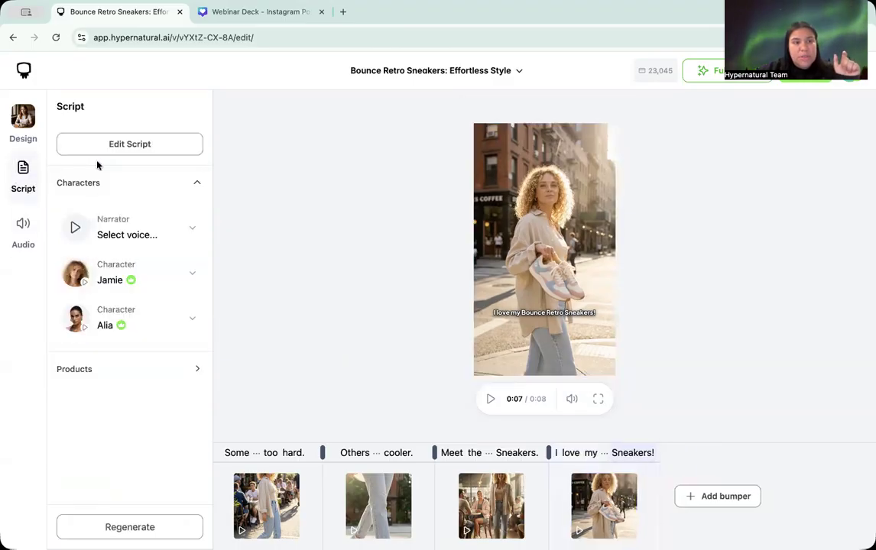
left_click(147, 145)
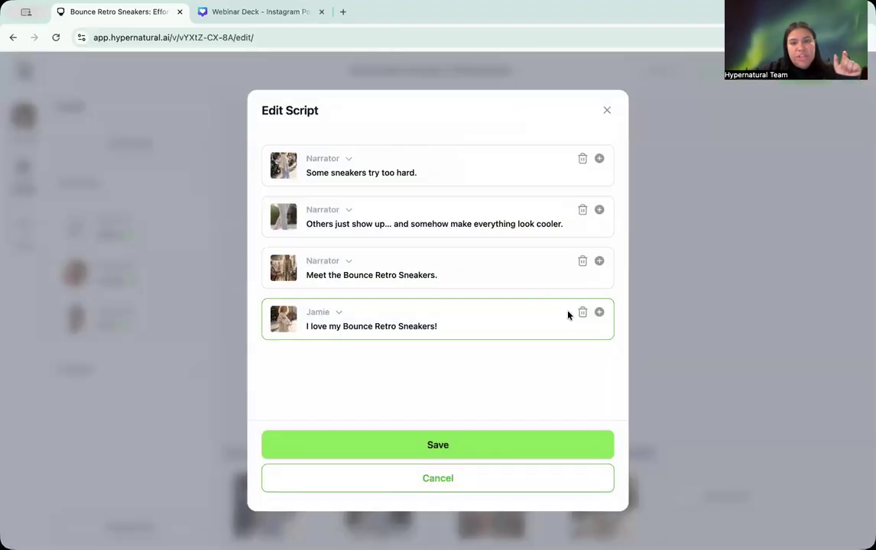
left_click(607, 111)
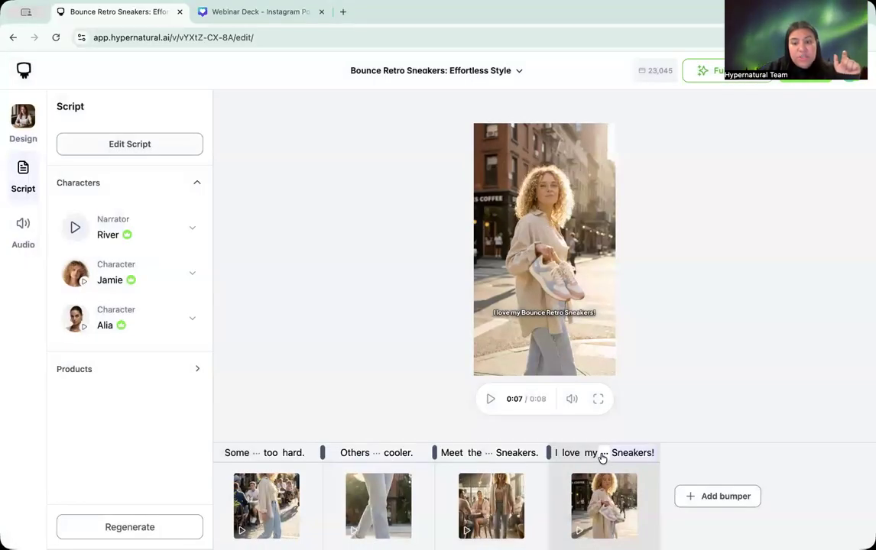
left_click(605, 454)
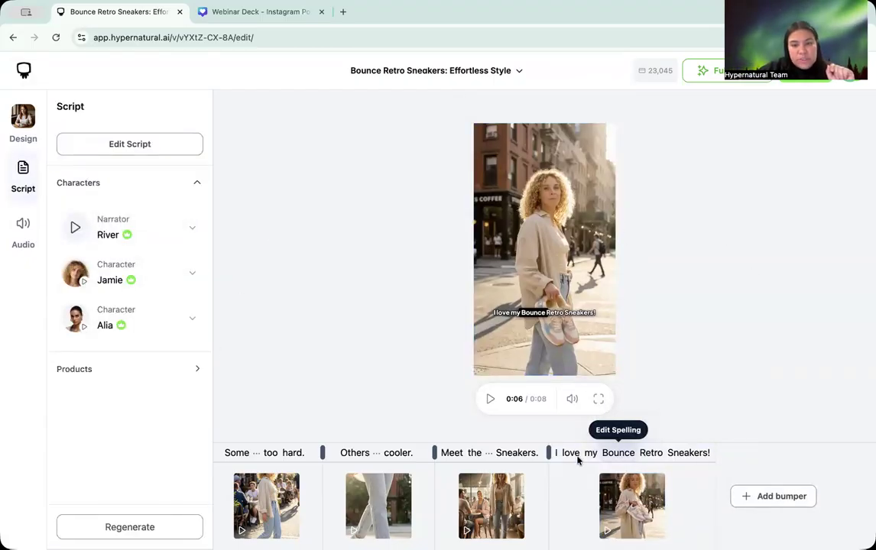
Replace the "Meet the Bounce Retro Sneakers." scene's clip with the generated close-up image of jeans and walking sneakers.
left_click(489, 501)
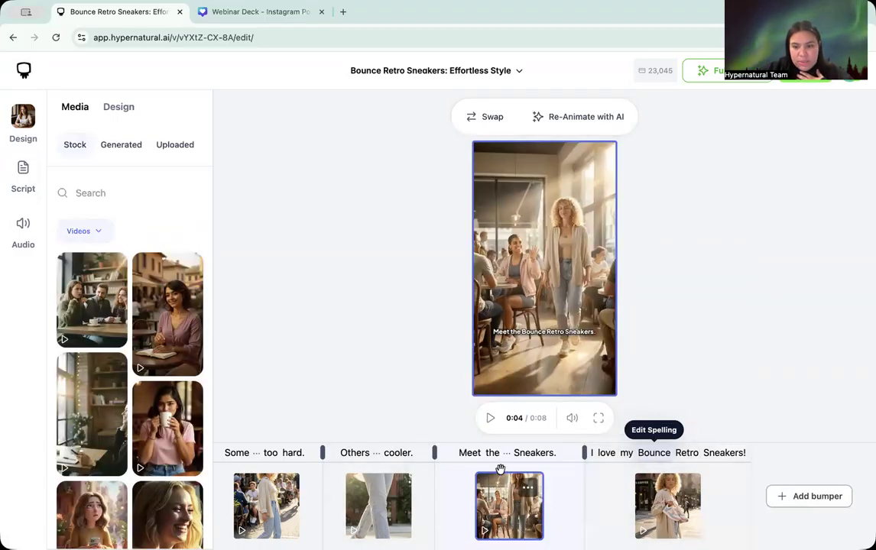
left_click(113, 144)
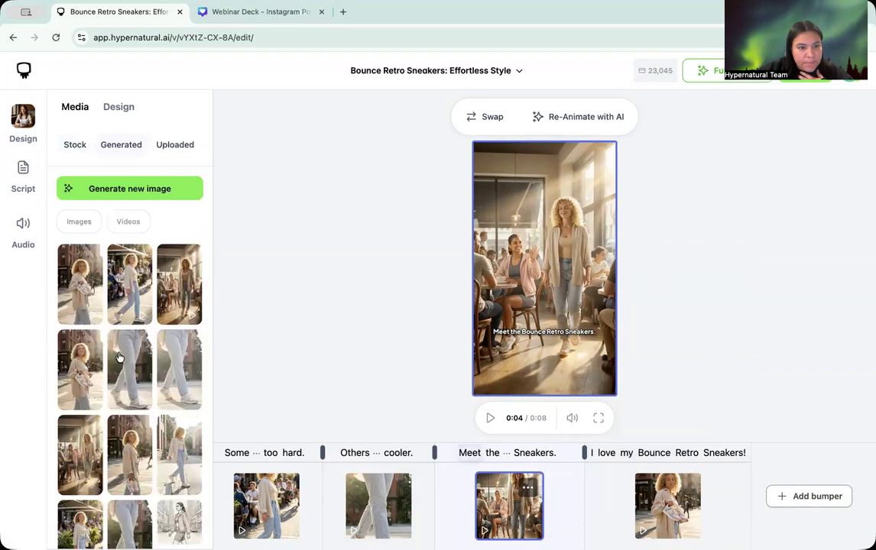
left_click(140, 369)
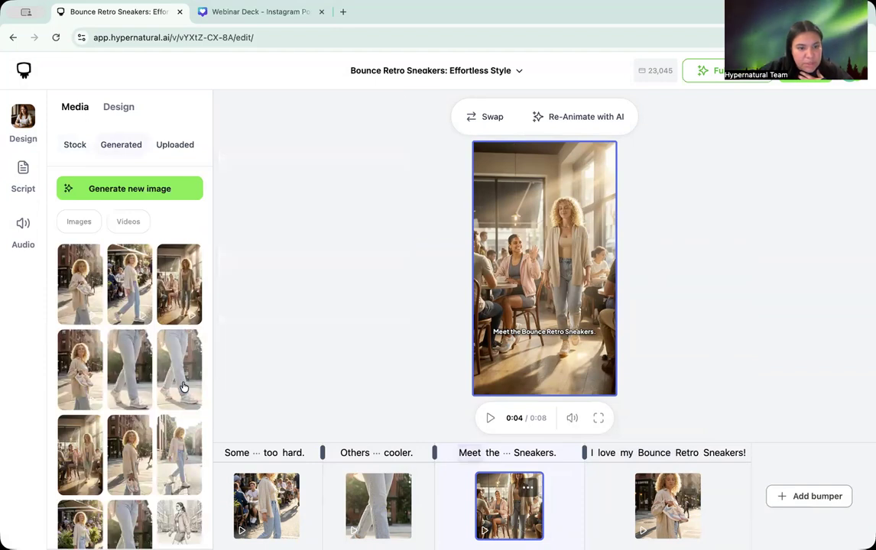
left_click(290, 334)
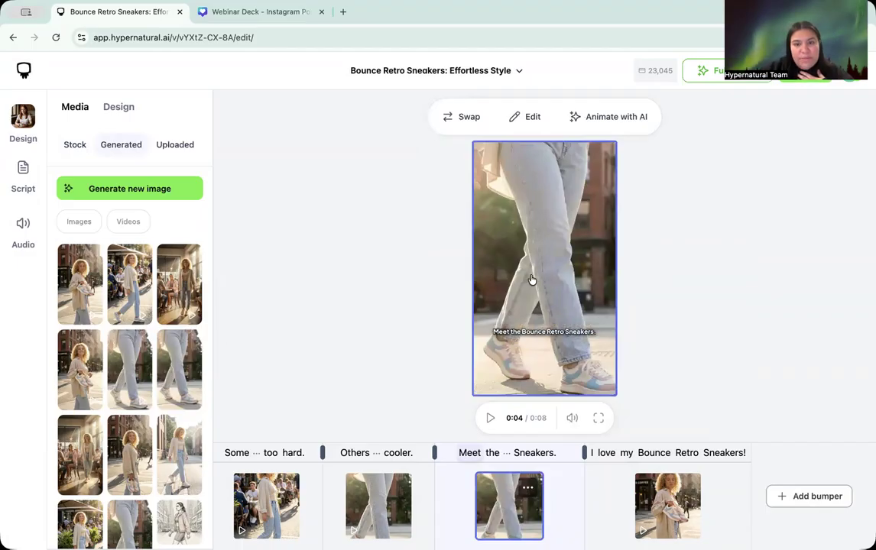
View the AI edit prompt options for the third scene's image and close them without entering a prompt.
left_click(524, 116)
left_click(426, 191)
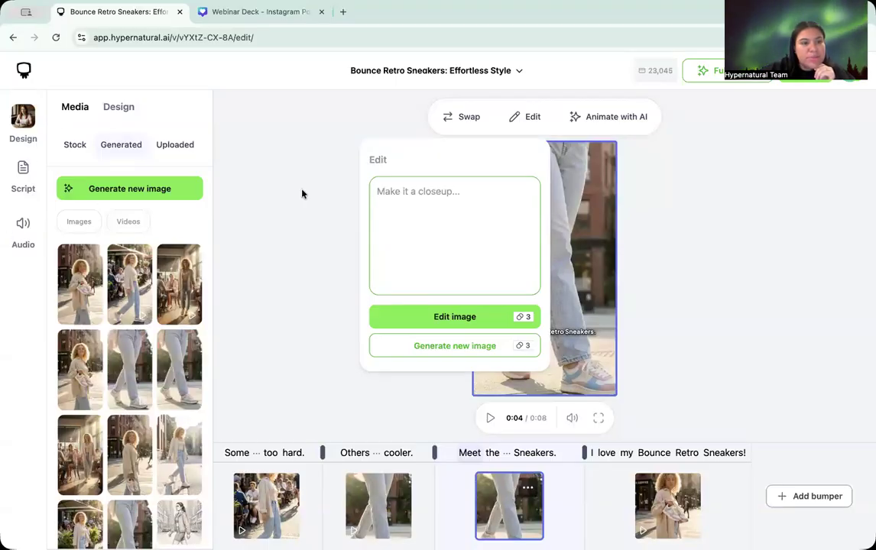
left_click(338, 171)
Turn captions off for the whole video in the design settings, and turn them back on.
left_click(230, 501)
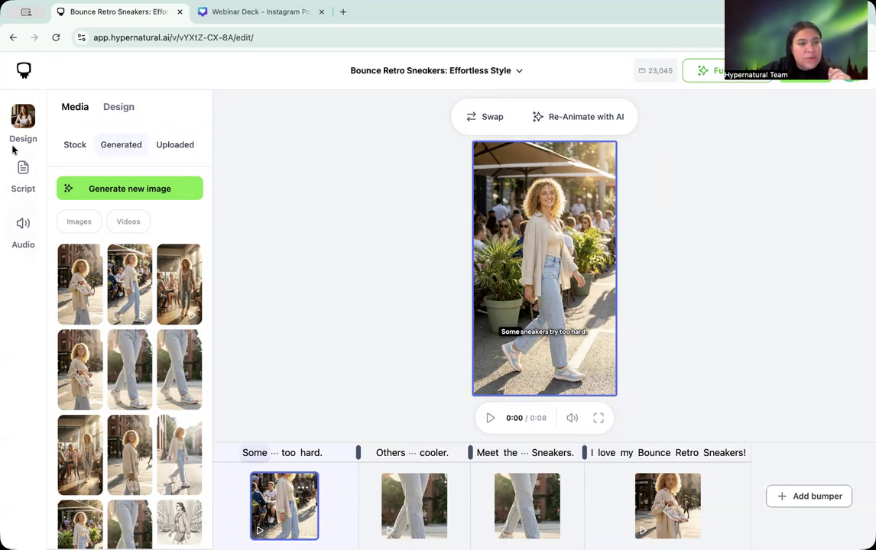
left_click(328, 140)
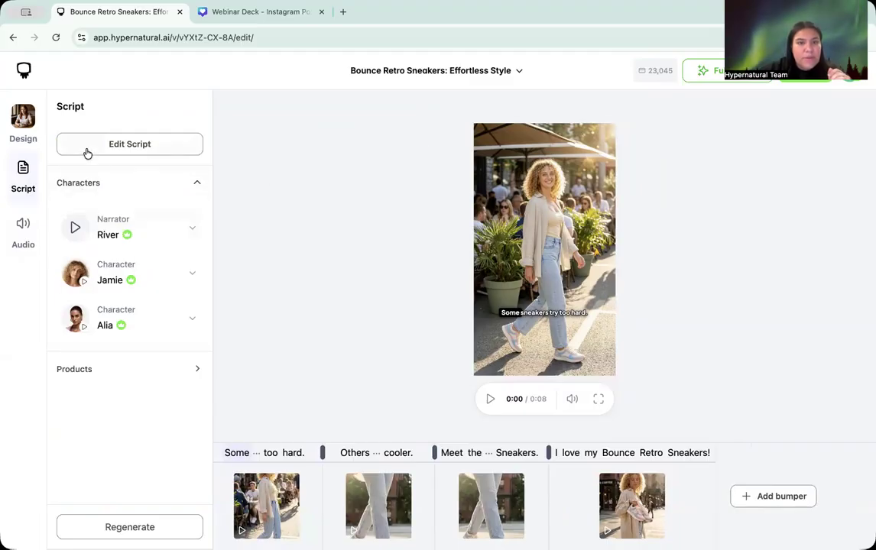
left_click(24, 126)
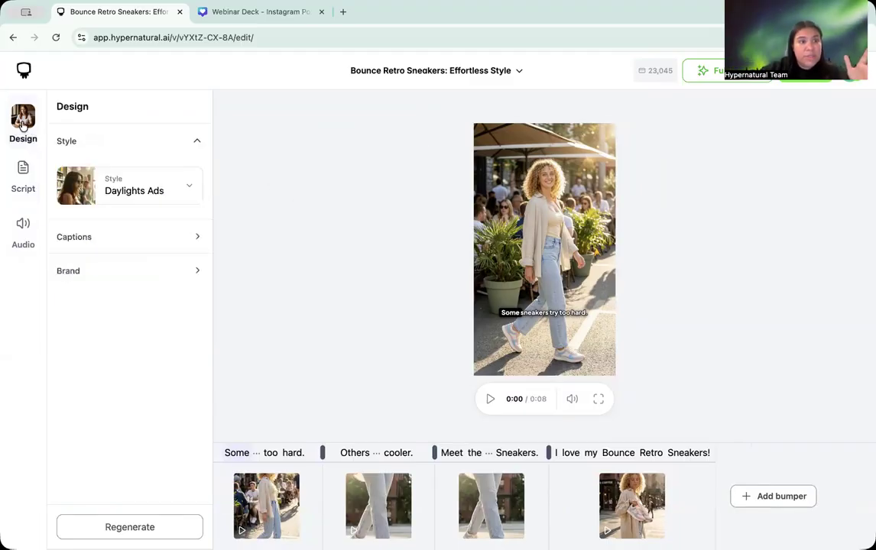
left_click(92, 237)
left_click(180, 218)
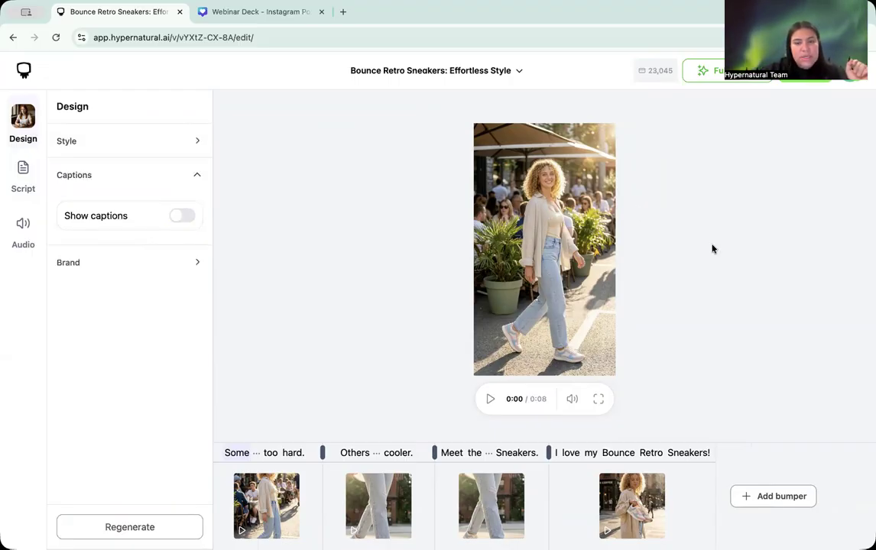
left_click(182, 217)
Play the captioned preview from the opening scene and pause it in the second scene.
left_click(510, 200)
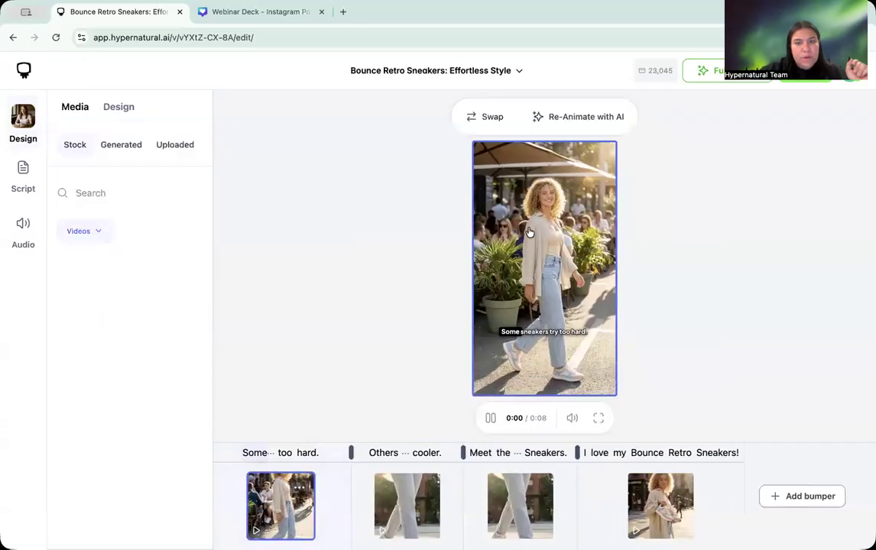
left_click(492, 419)
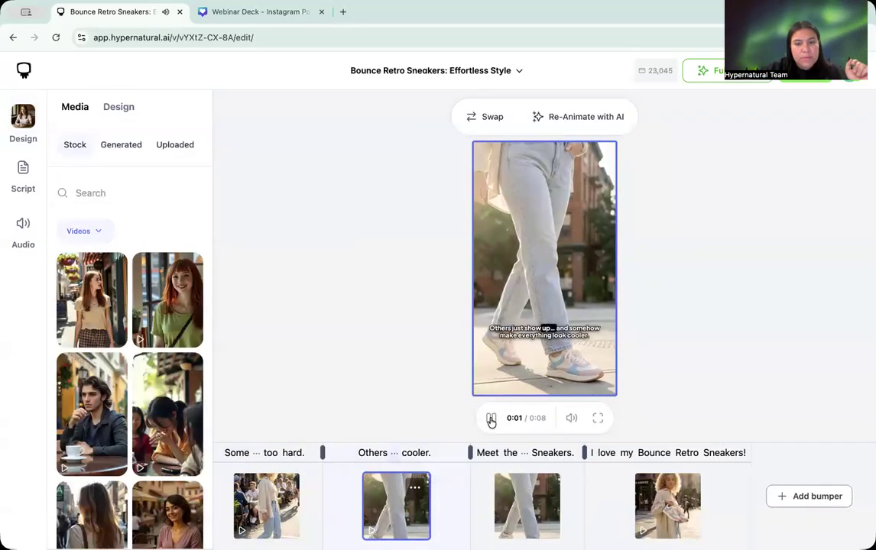
left_click(490, 418)
Hide the captions for the opening scene only, and restore them.
left_click(277, 481)
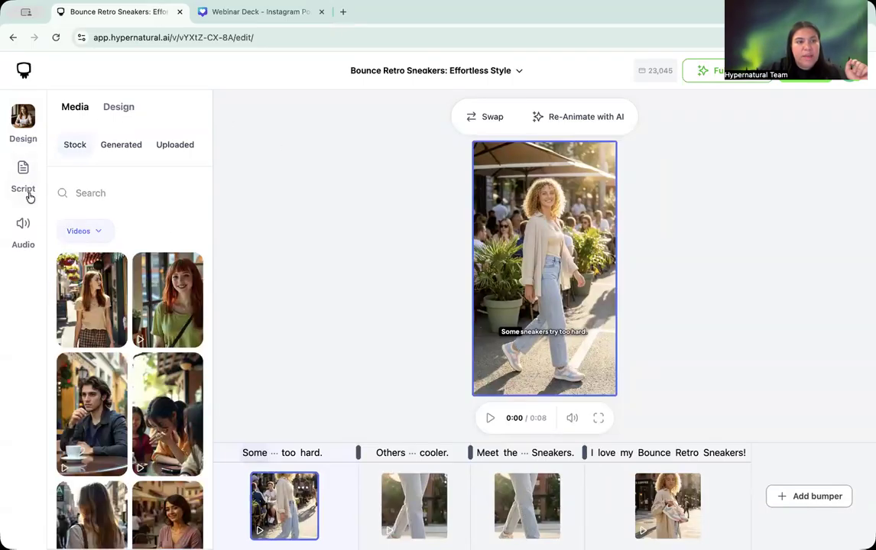
left_click(115, 108)
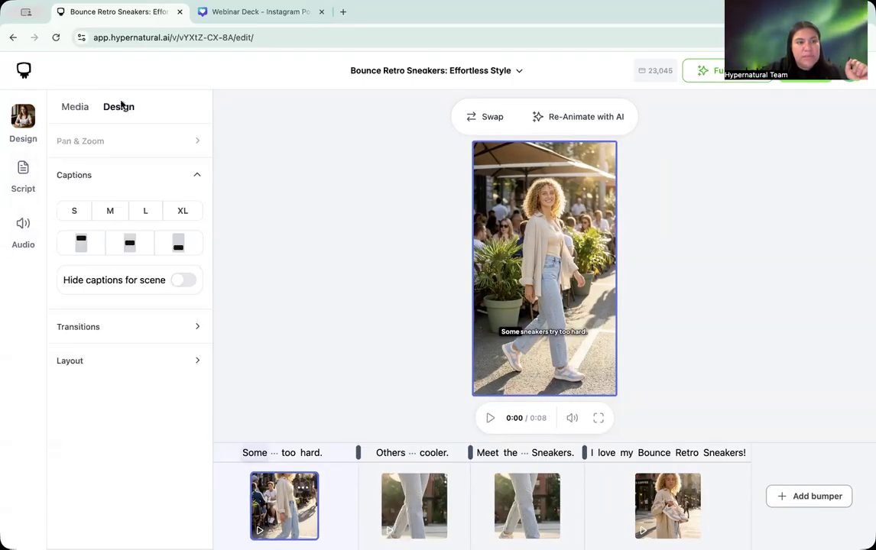
left_click(184, 281)
left_click(183, 280)
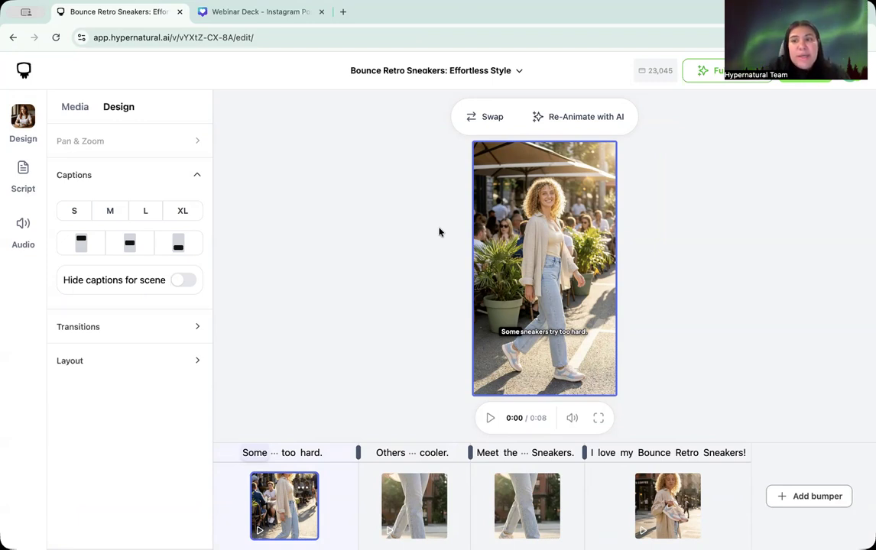
Open the video's sharing options and view the available access levels.
left_click(795, 73)
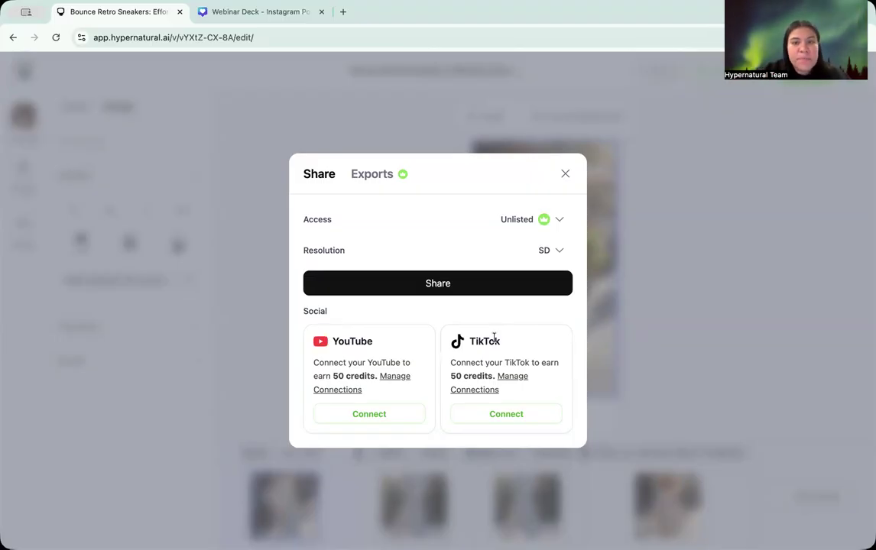
left_click(525, 221)
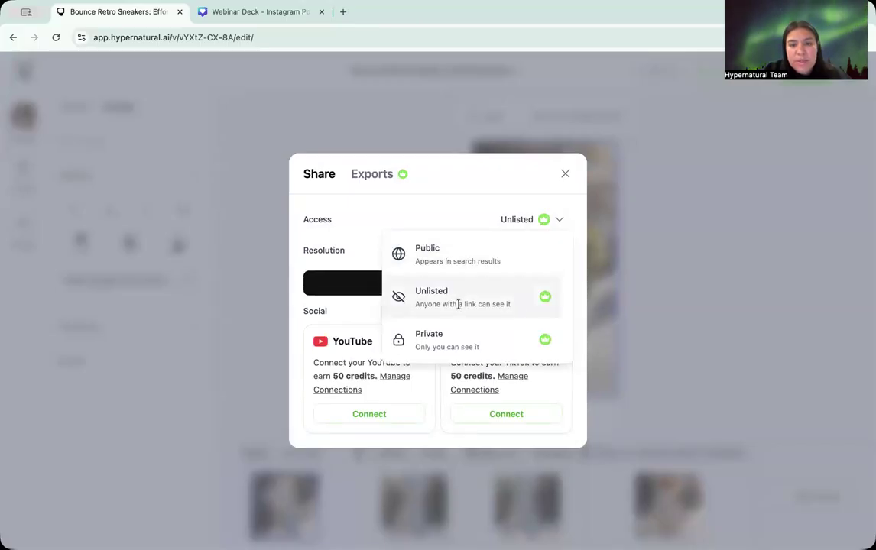
left_click(421, 212)
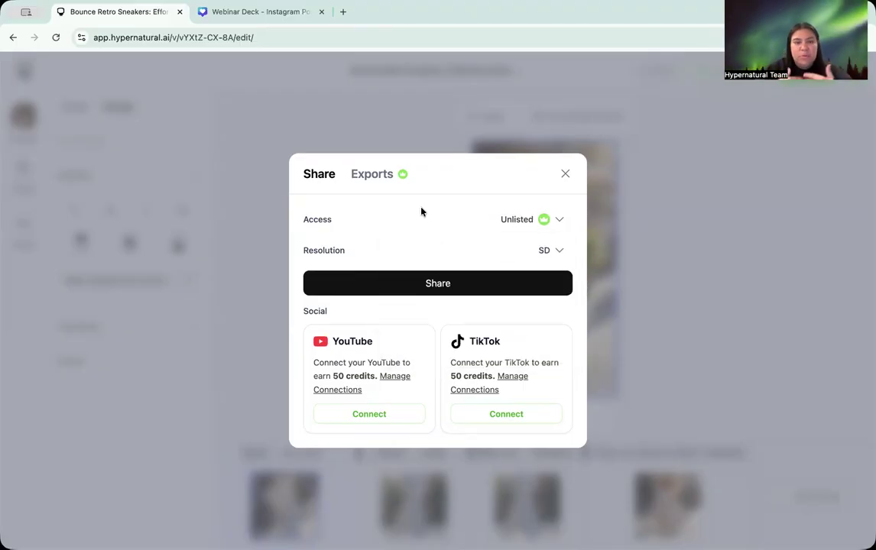
left_click(518, 219)
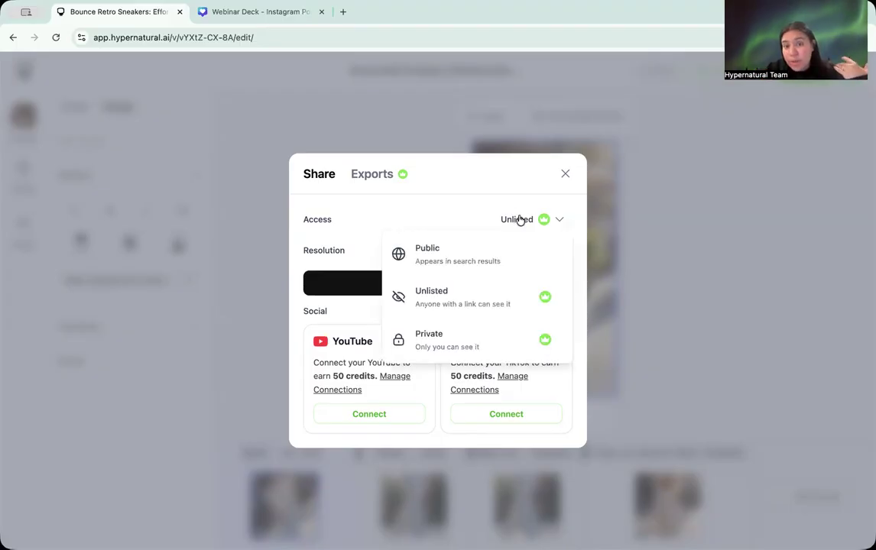
left_click(444, 200)
Set the video's resolution to 1080p and share it.
left_click(544, 250)
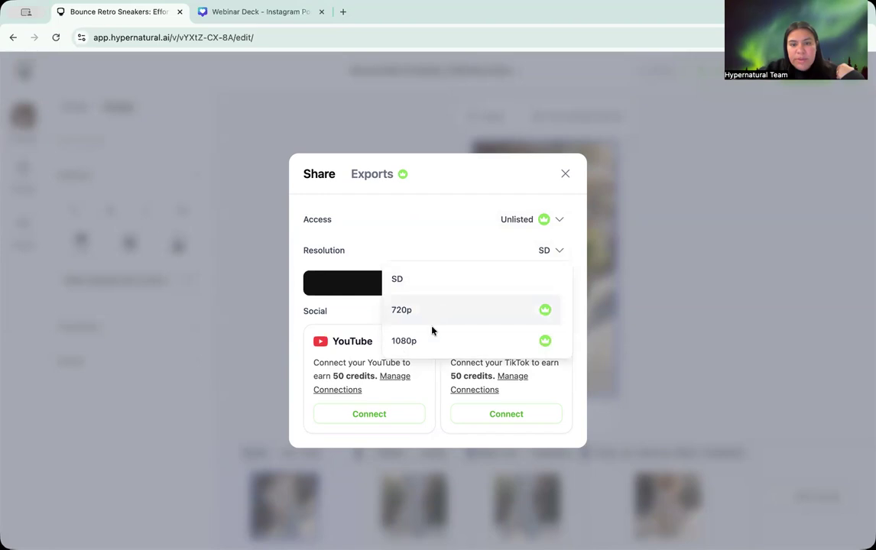
left_click(442, 232)
left_click(552, 251)
left_click(468, 339)
left_click(444, 286)
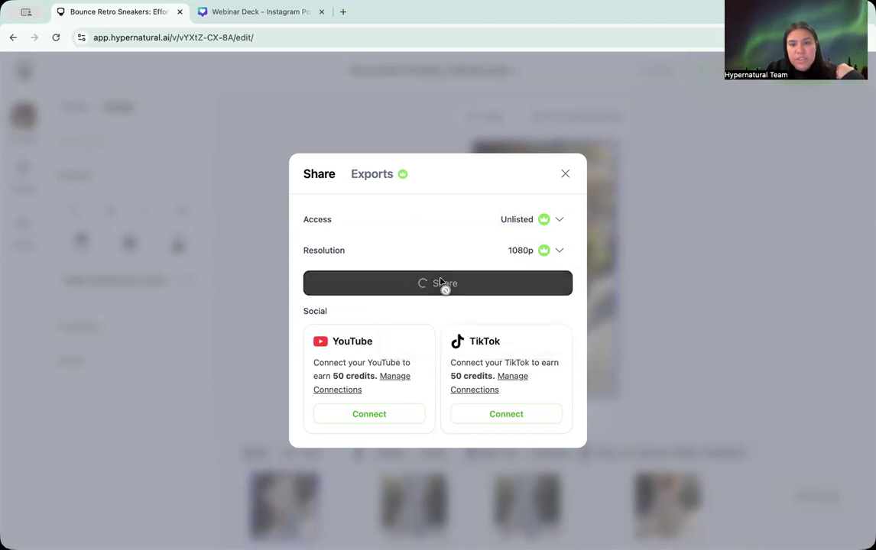
View the export progress and new export settings, return to the sharing options, and close the dialog.
left_click(371, 176)
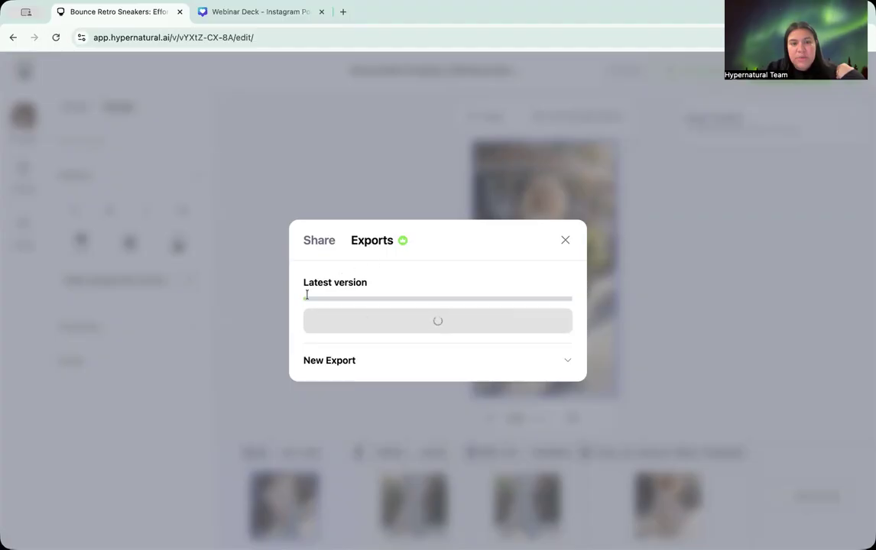
left_click(371, 365)
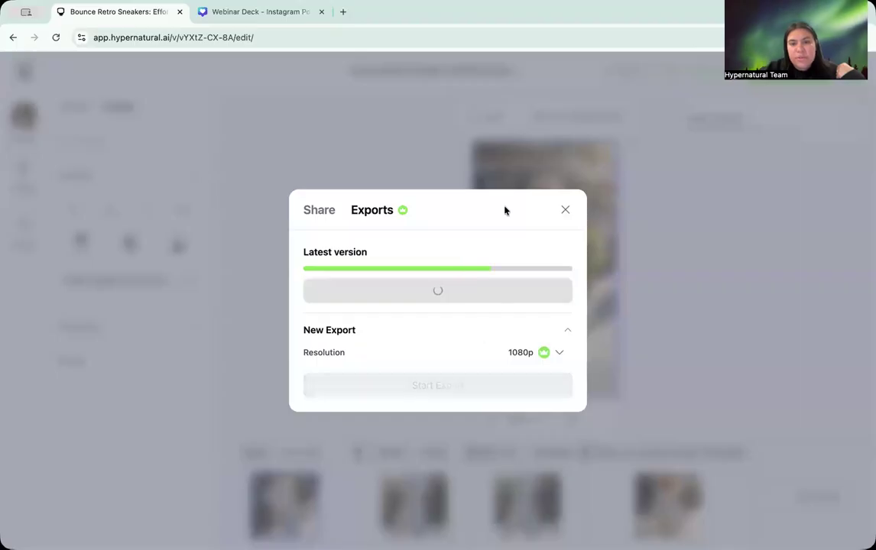
left_click(321, 210)
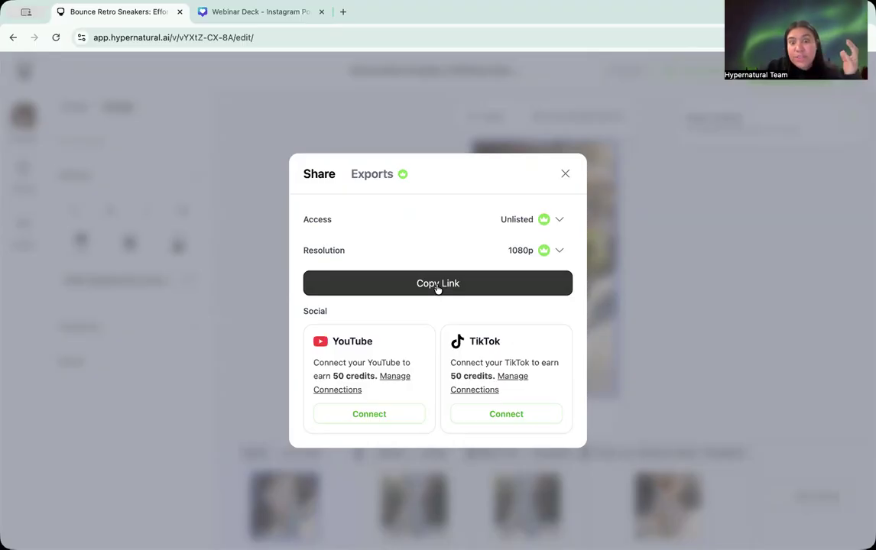
left_click(565, 174)
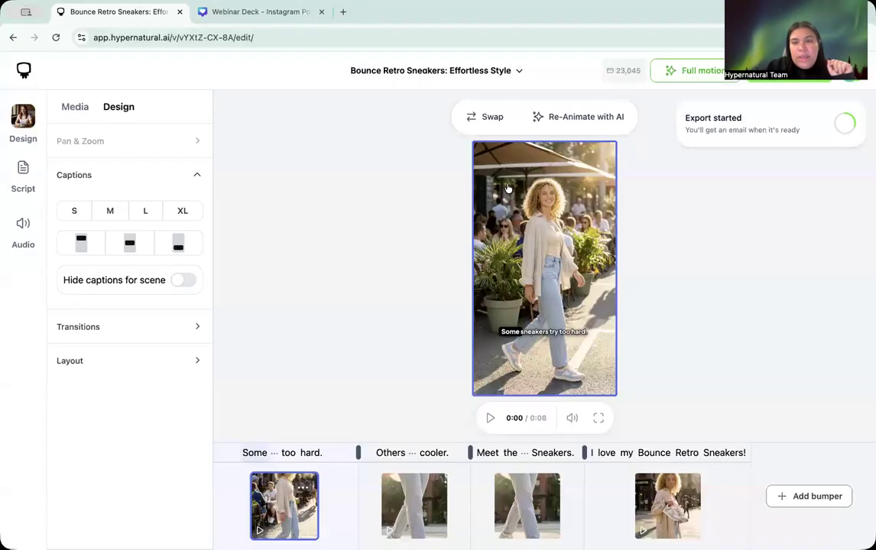